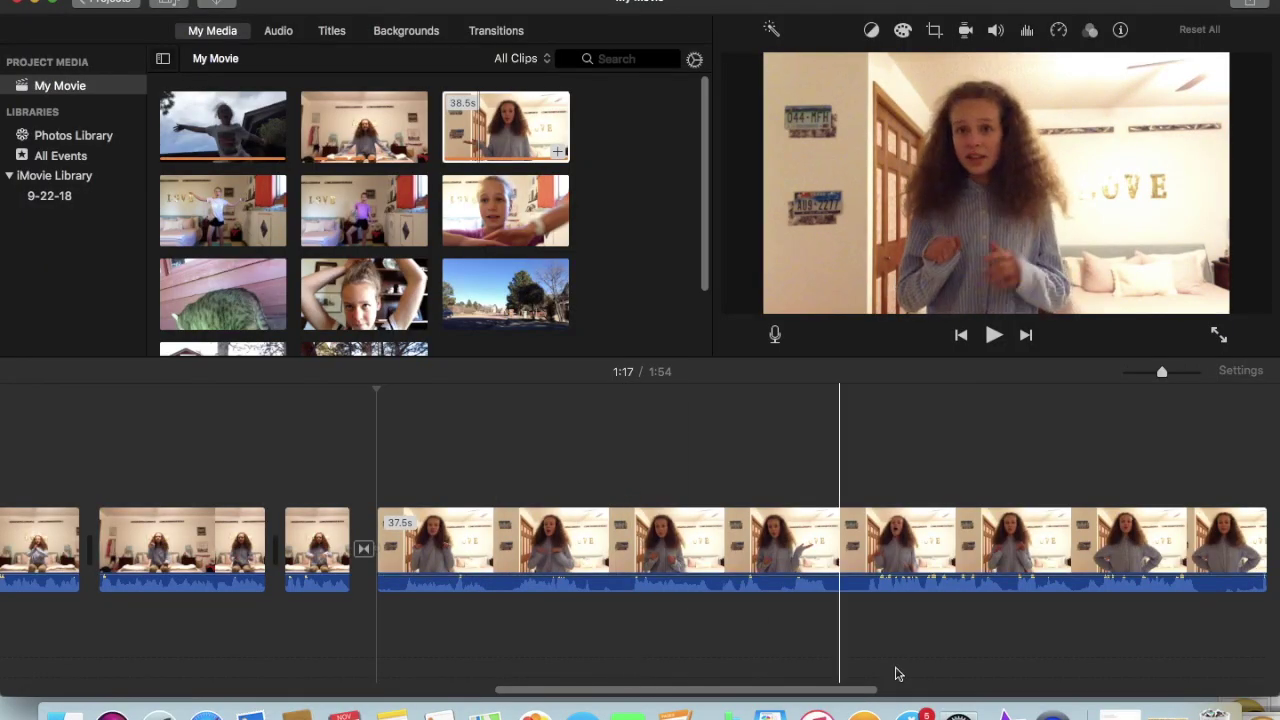
Place the hugging-hands emoji above the dance clip as a Picture in Picture inset cropped to Fit.
left_click_drag(1200, 665, 584, 462)
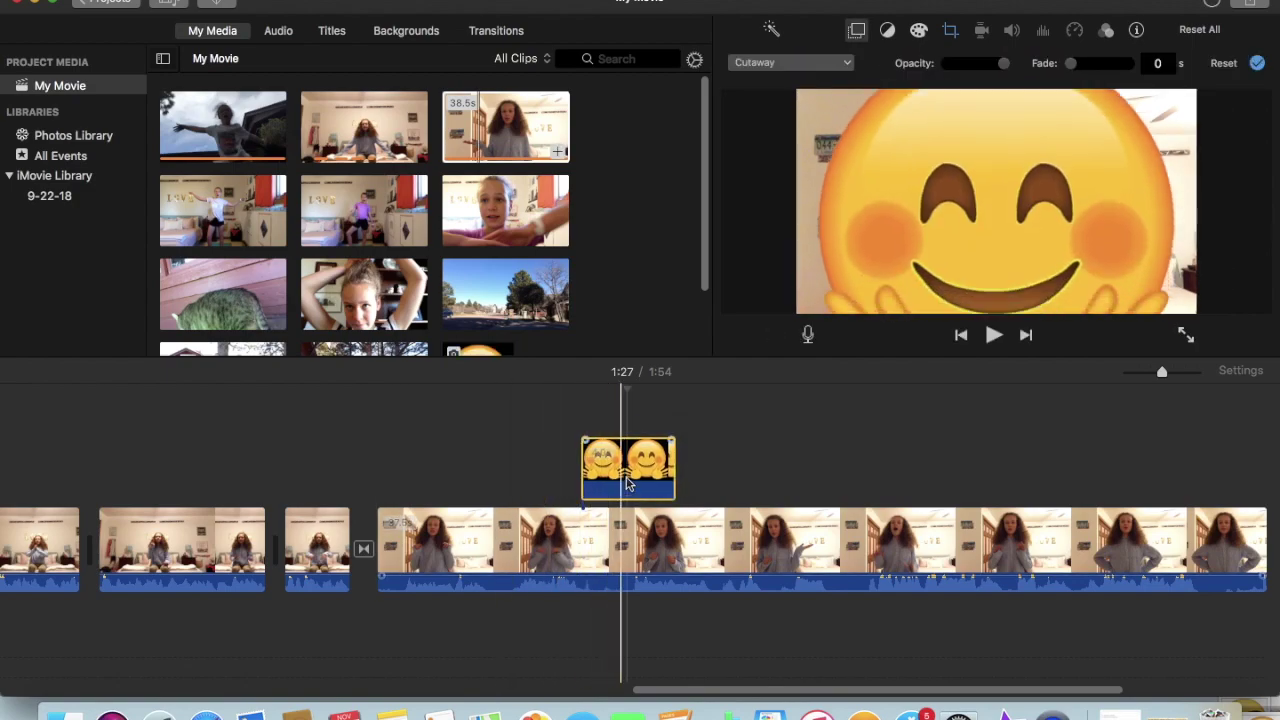
left_click(803, 64)
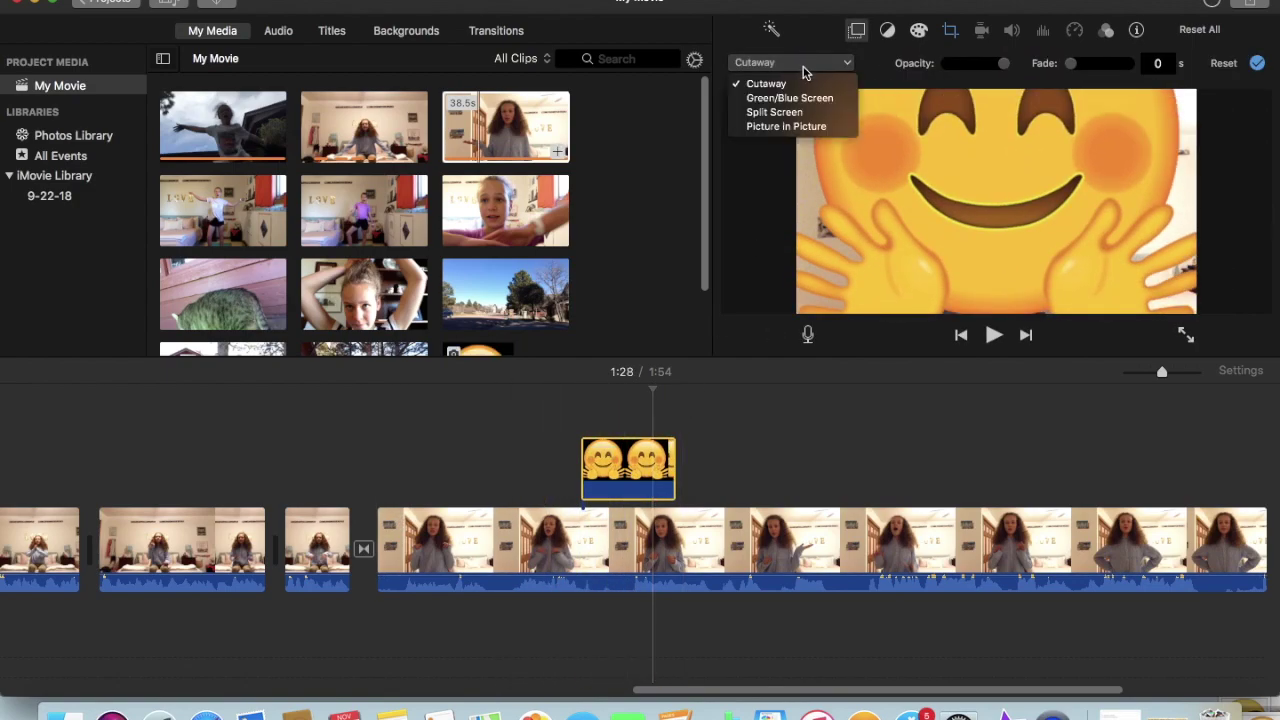
left_click(871, 154)
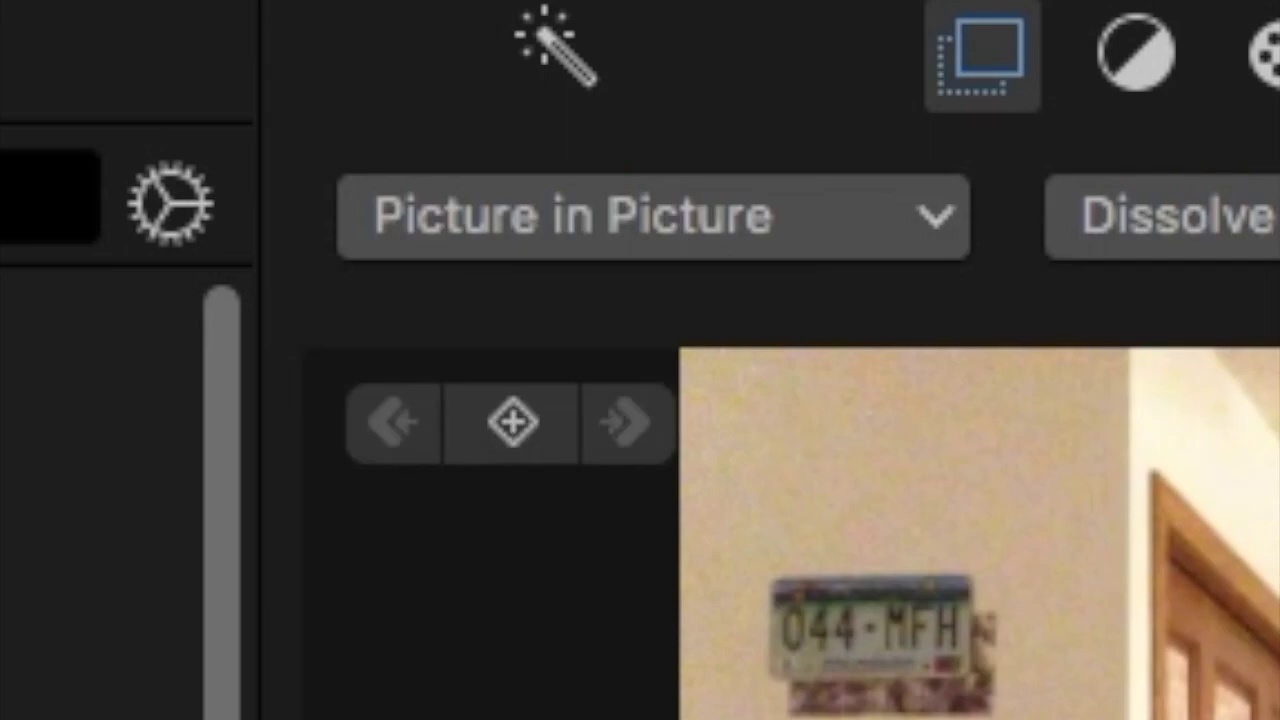
left_click(1170, 217)
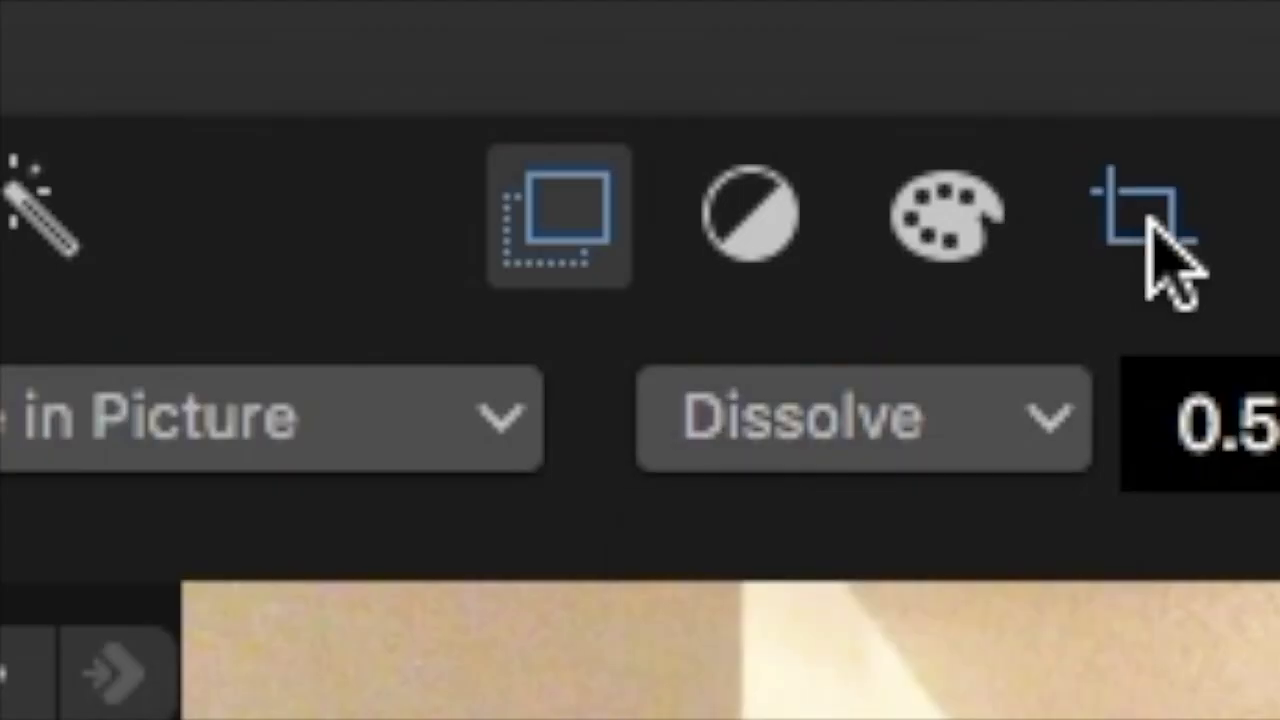
left_click(950, 31)
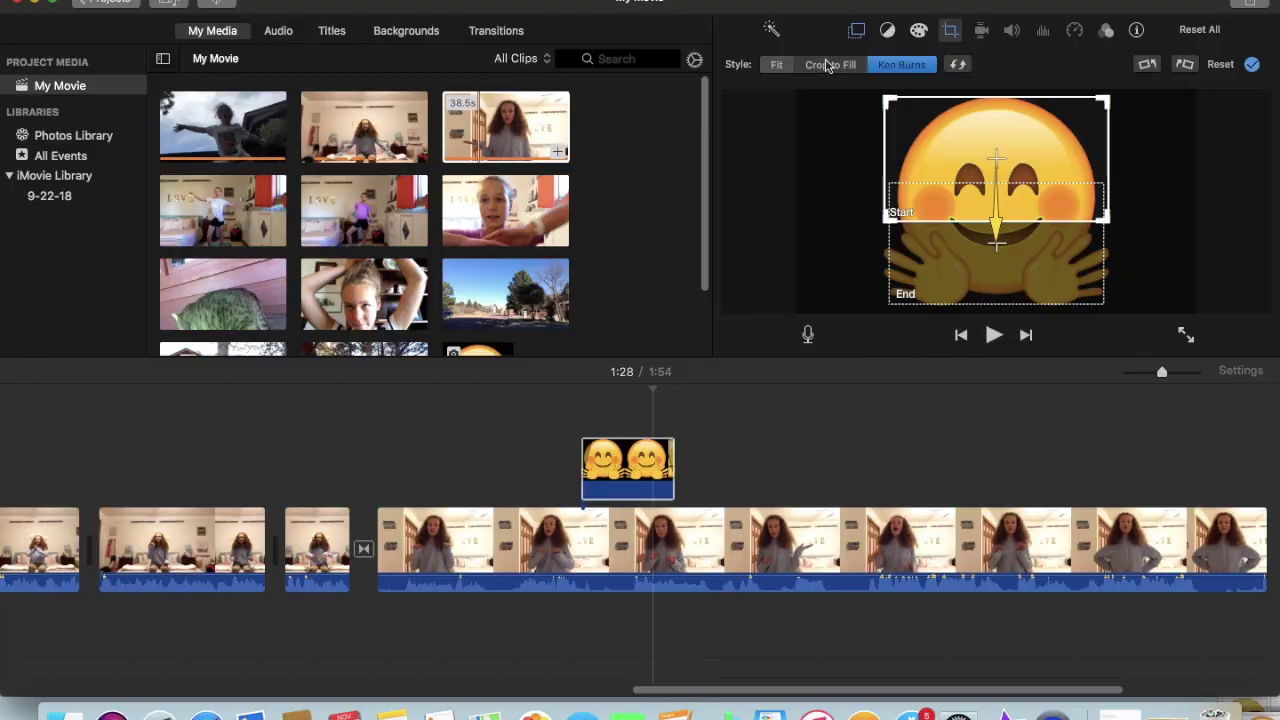
left_click(777, 68)
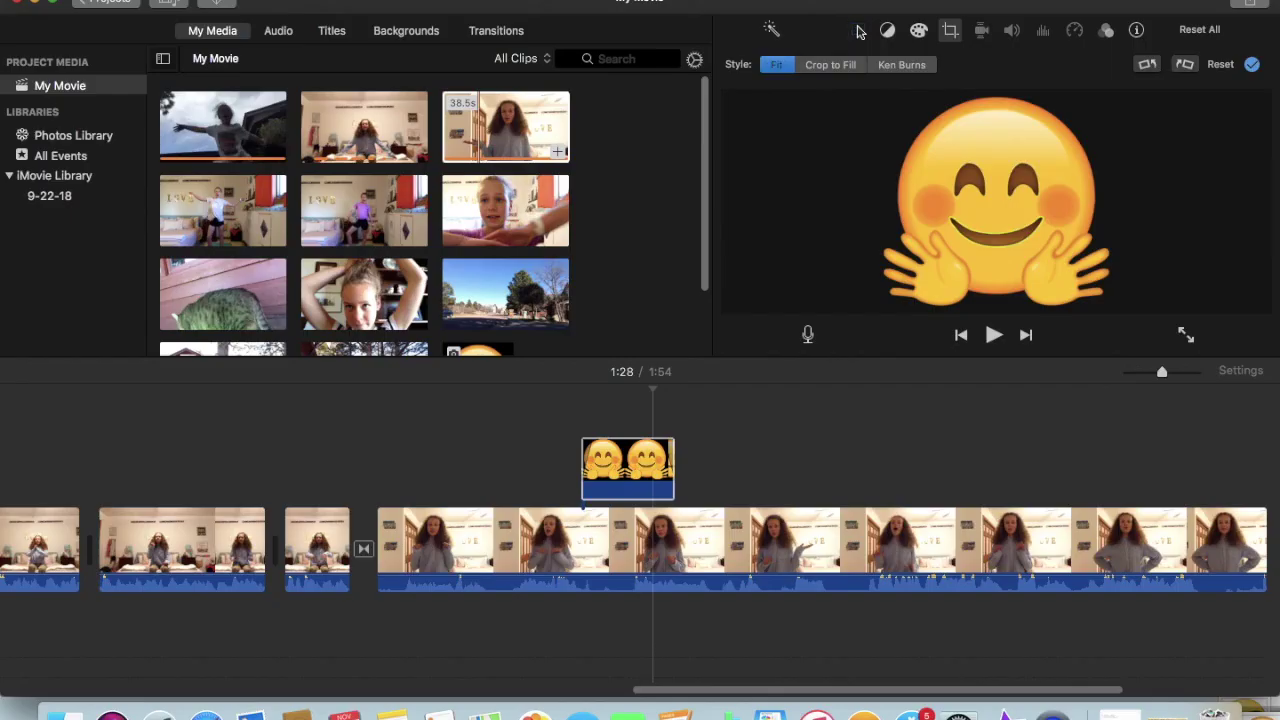
left_click(857, 30)
mouse_move(988, 229)
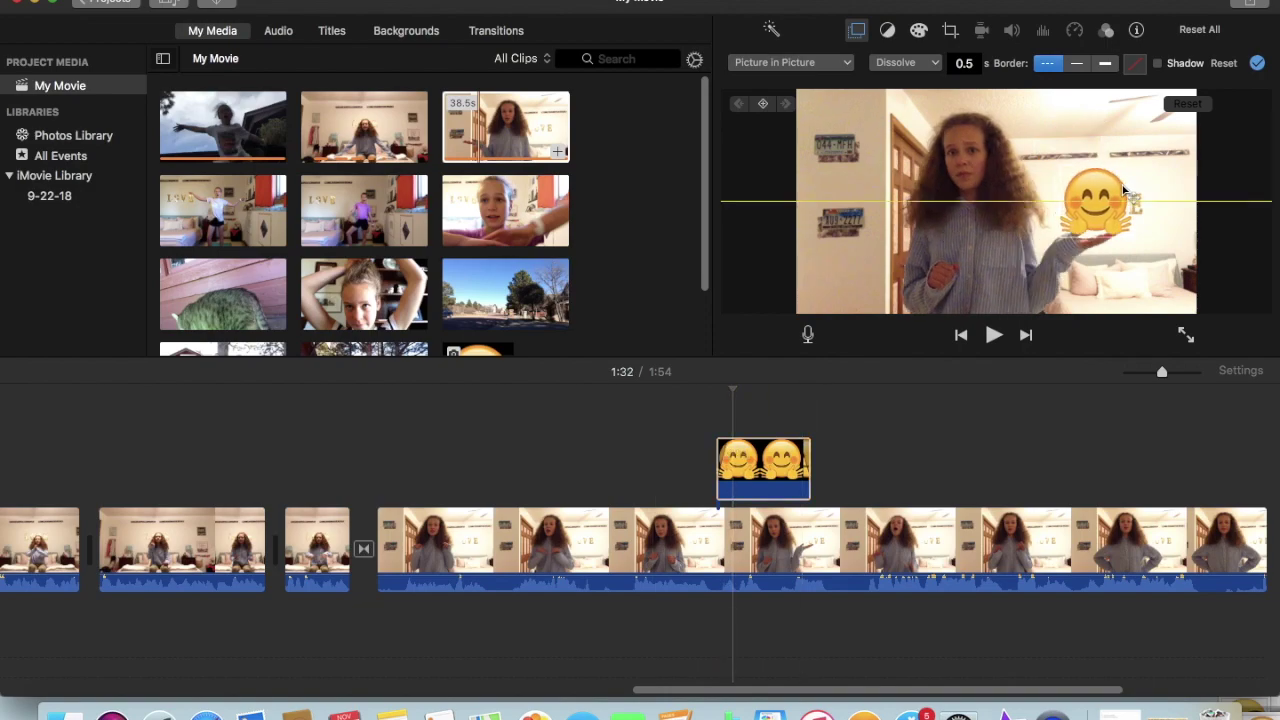
Slide the emoji overlay slightly later and return the playhead to 1:32.
key("space")
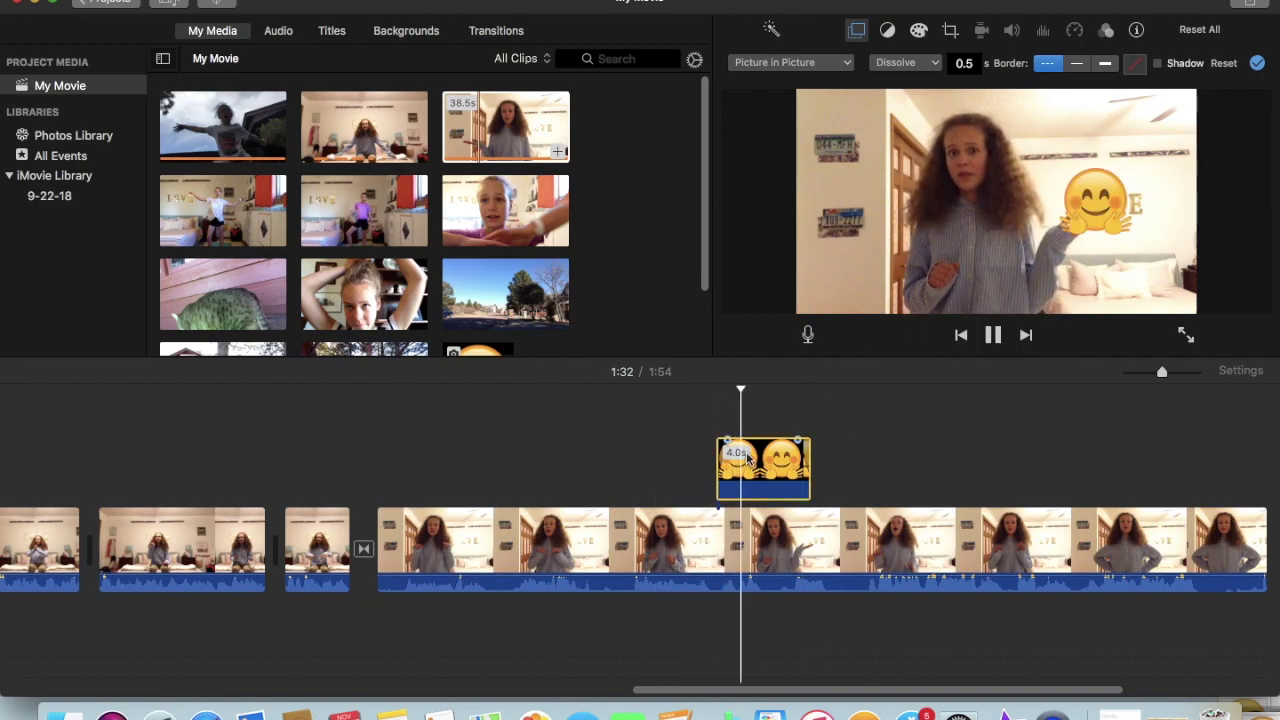
left_click_drag(748, 458, 795, 458)
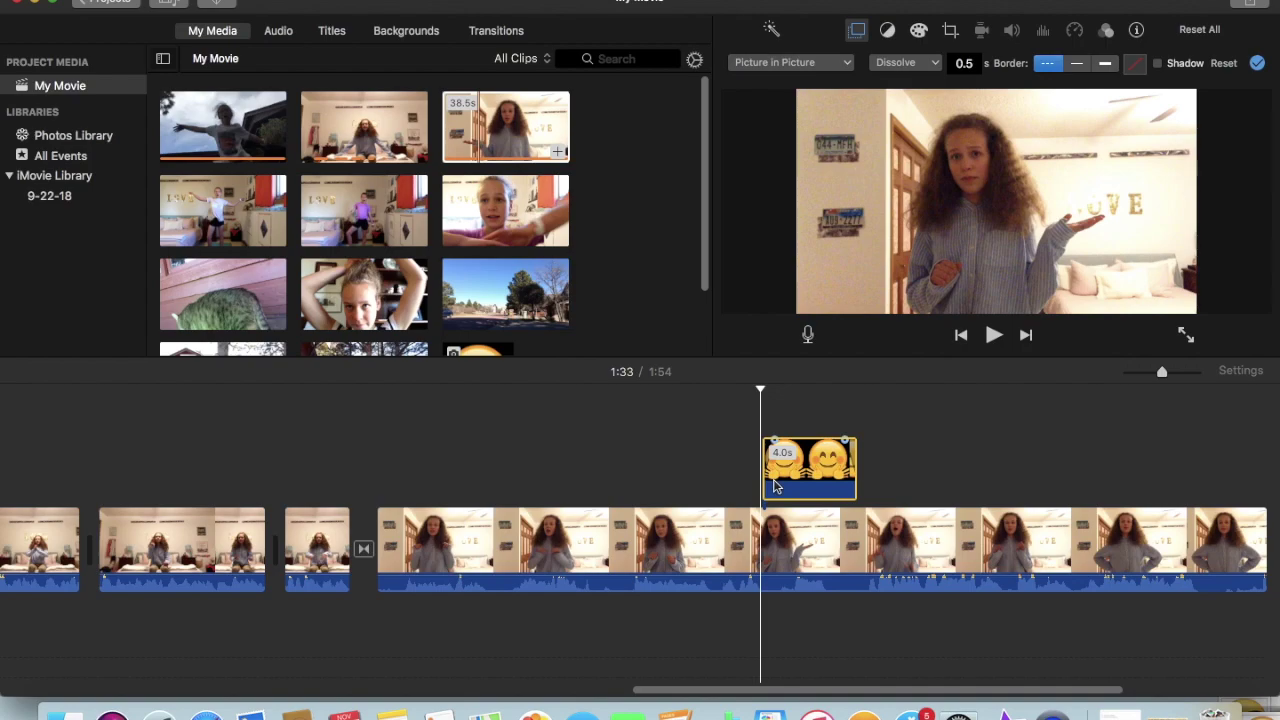
left_click(746, 515)
Place the nerd-glasses emoji above the dance clip as a Picture in Picture inset cropped to Fit.
key("space")
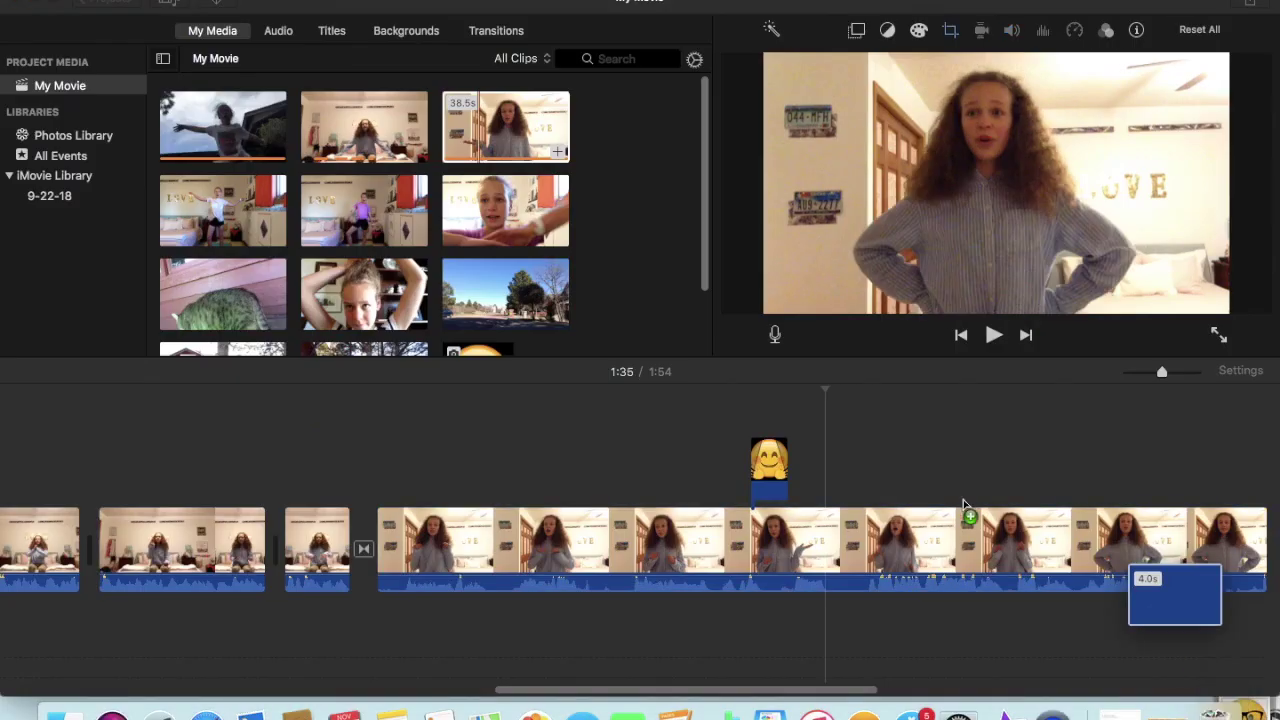
left_click_drag(963, 505, 870, 465)
left_click(832, 63)
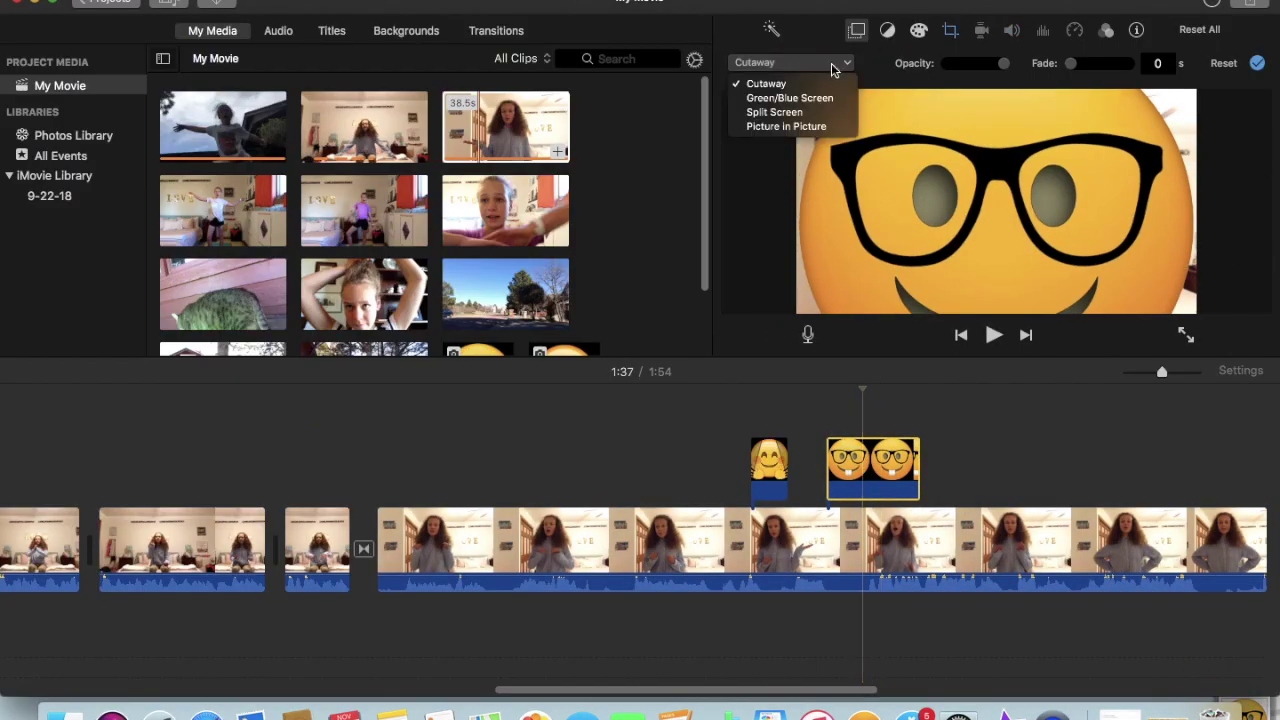
left_click(820, 128)
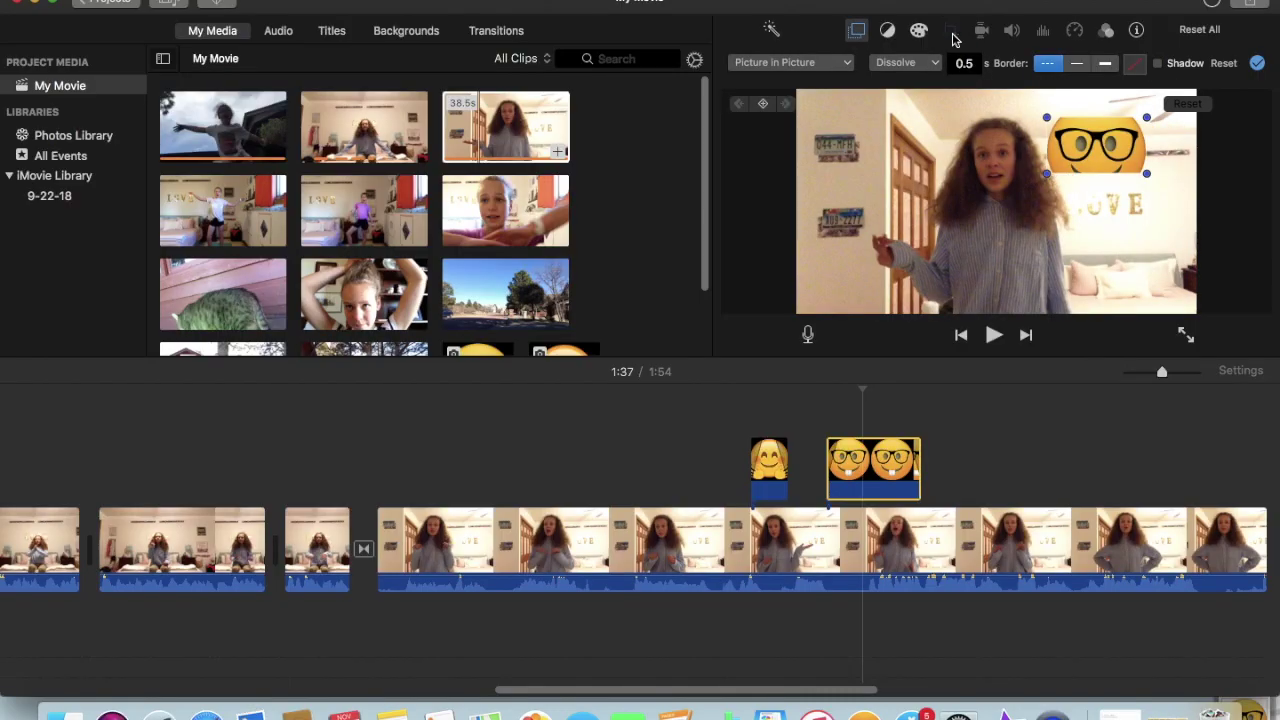
left_click(951, 32)
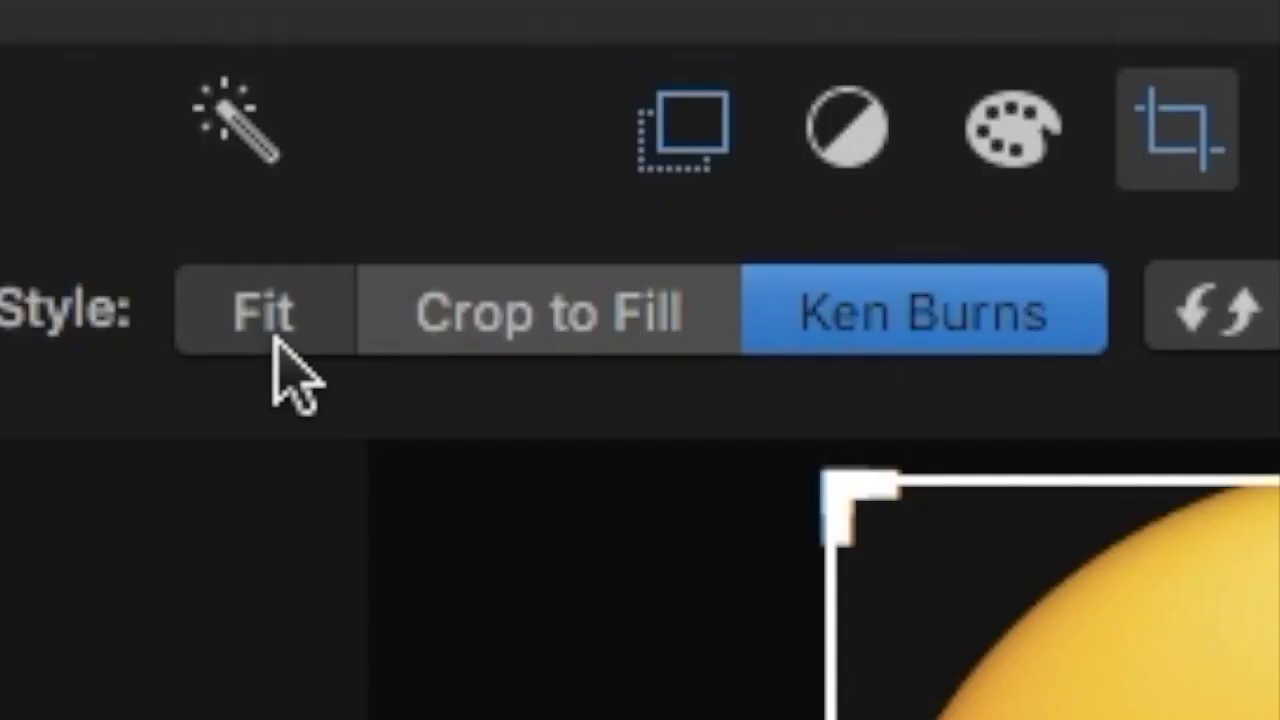
left_click(779, 65)
left_click(862, 35)
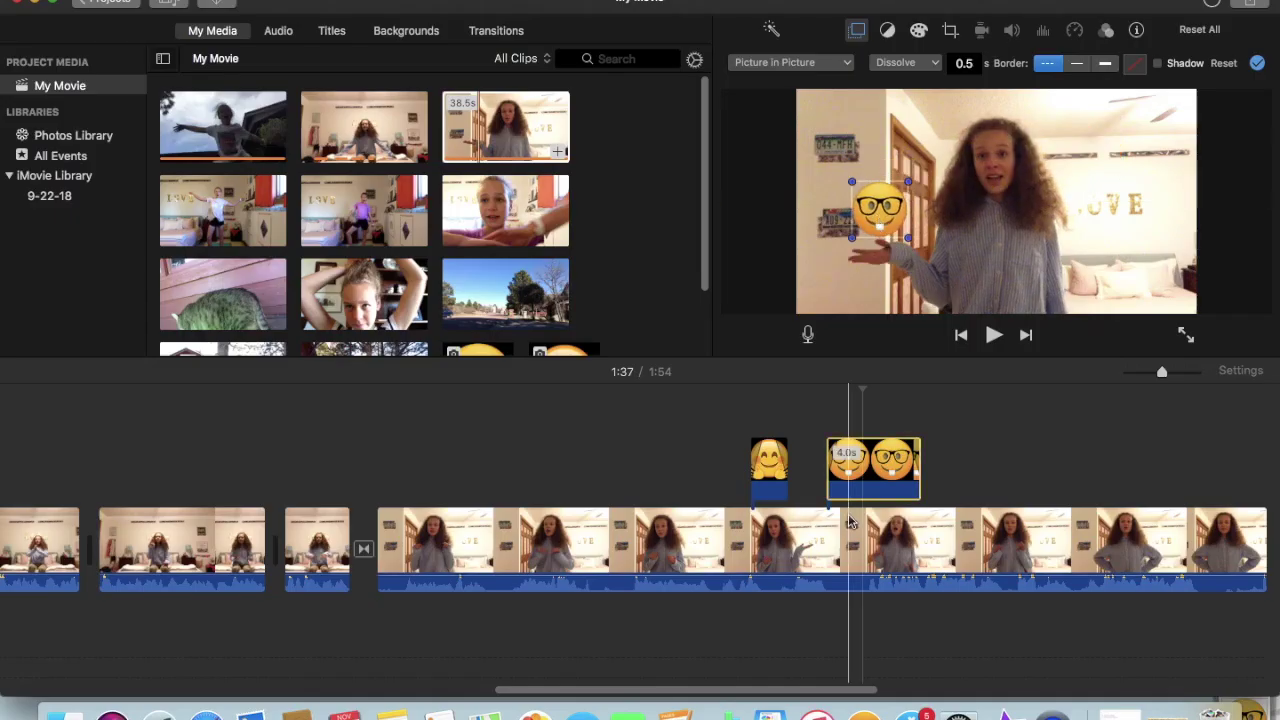
Move back to about 1:36 and nudge the nerd emoji slightly earlier.
left_click(817, 620)
key("space")
left_click(848, 465)
left_click_drag(848, 465, 842, 466)
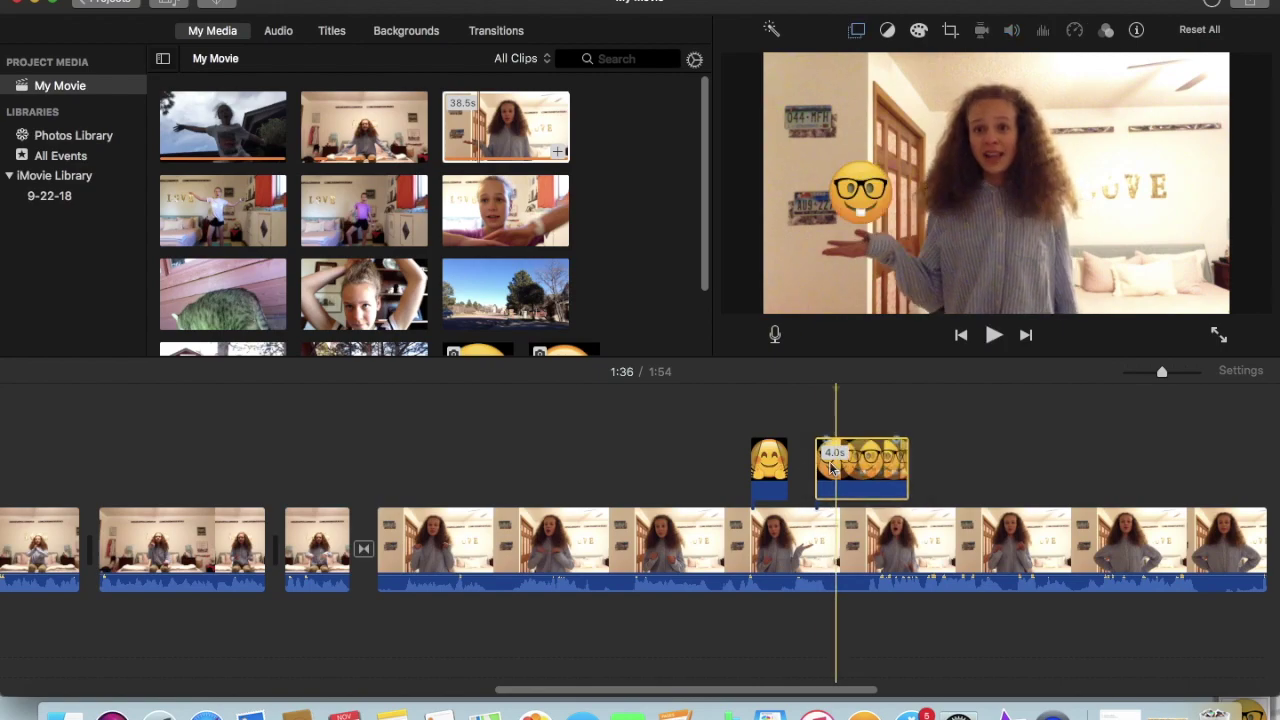
Cut the nerd emoji to about 2.1 seconds by splitting it and deleting its end.
key("slash")
key("space")
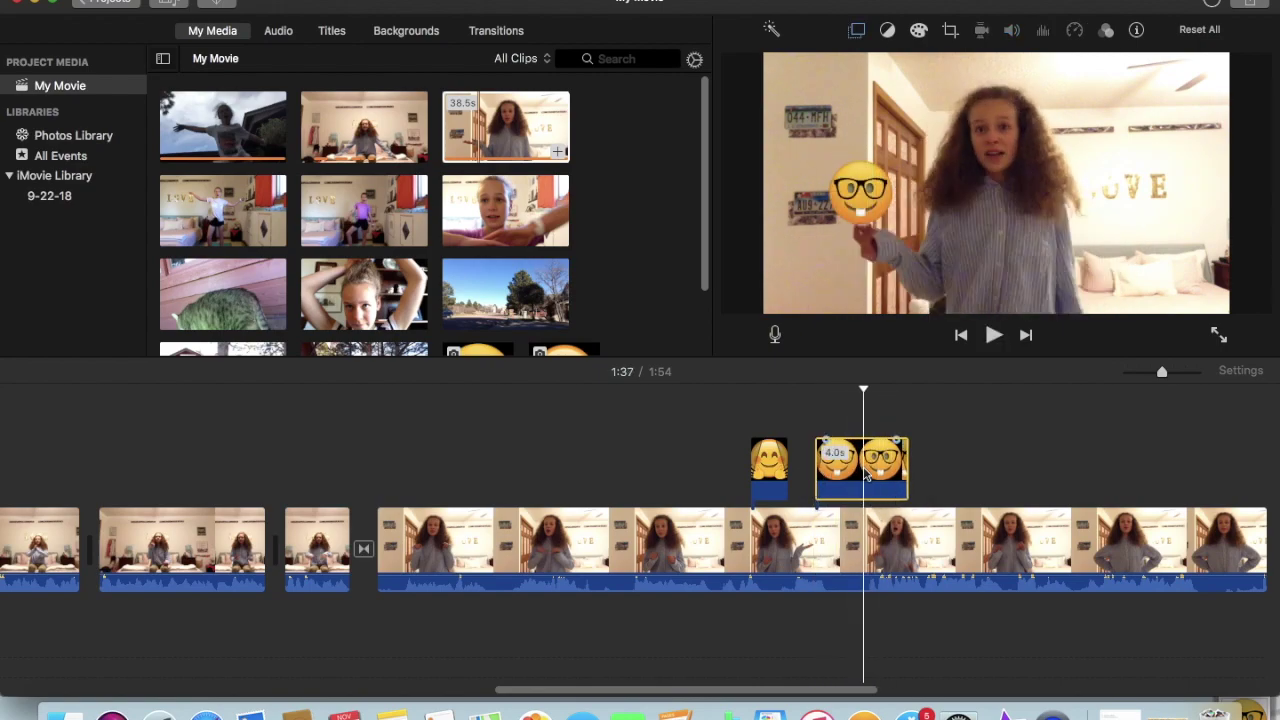
key("cmd+b")
key("Delete")
left_click(781, 486)
key("slash")
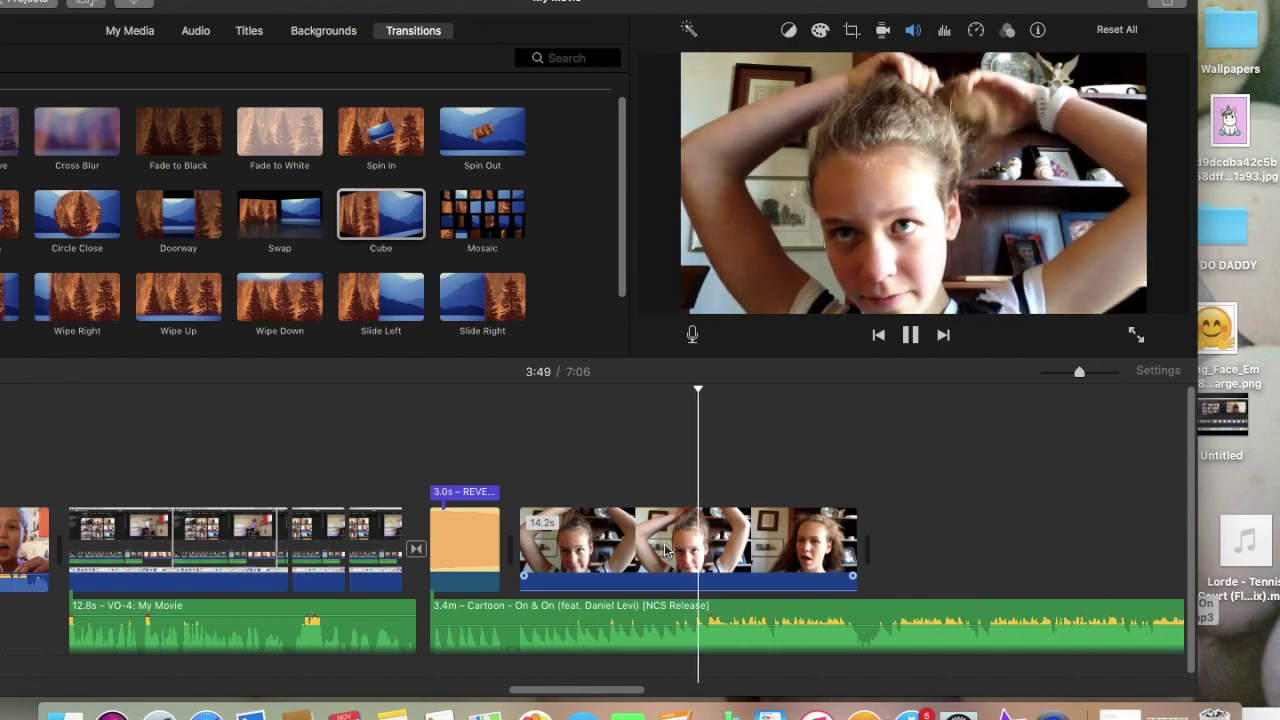
Split the 14.2s hair-tying clip and set its first part to Fast (2x).
left_click(697, 548)
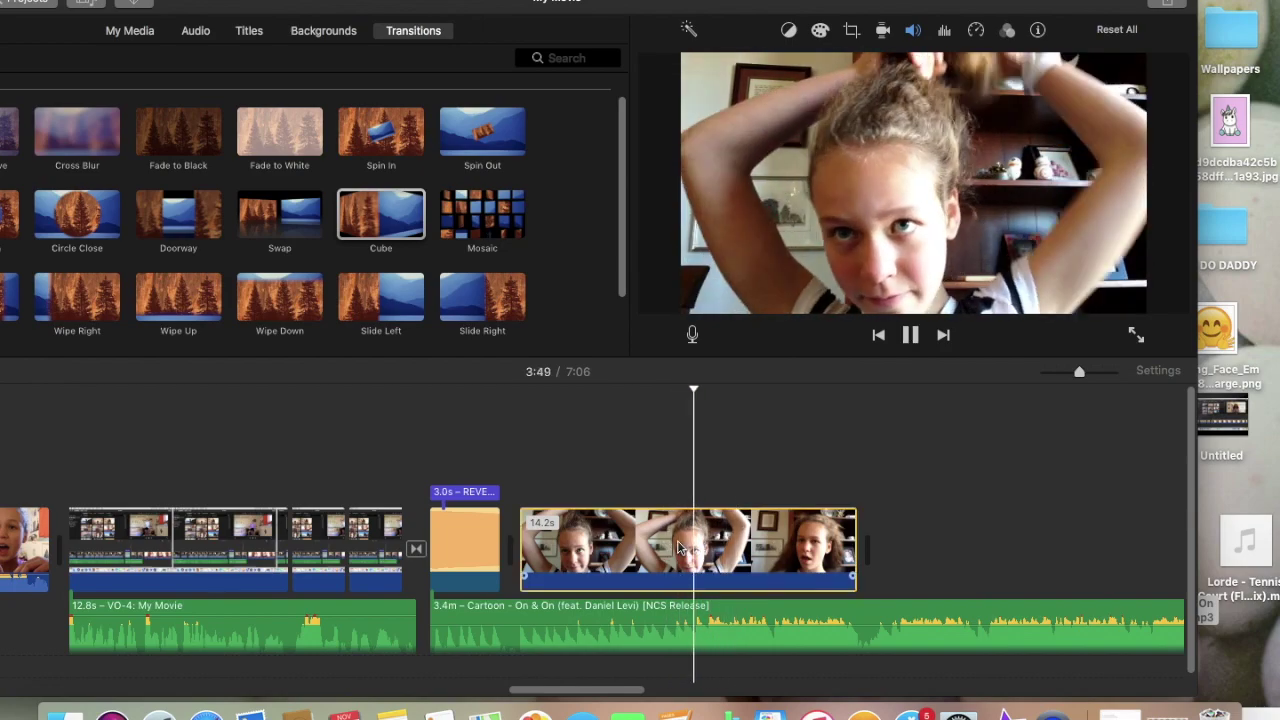
key("super+b")
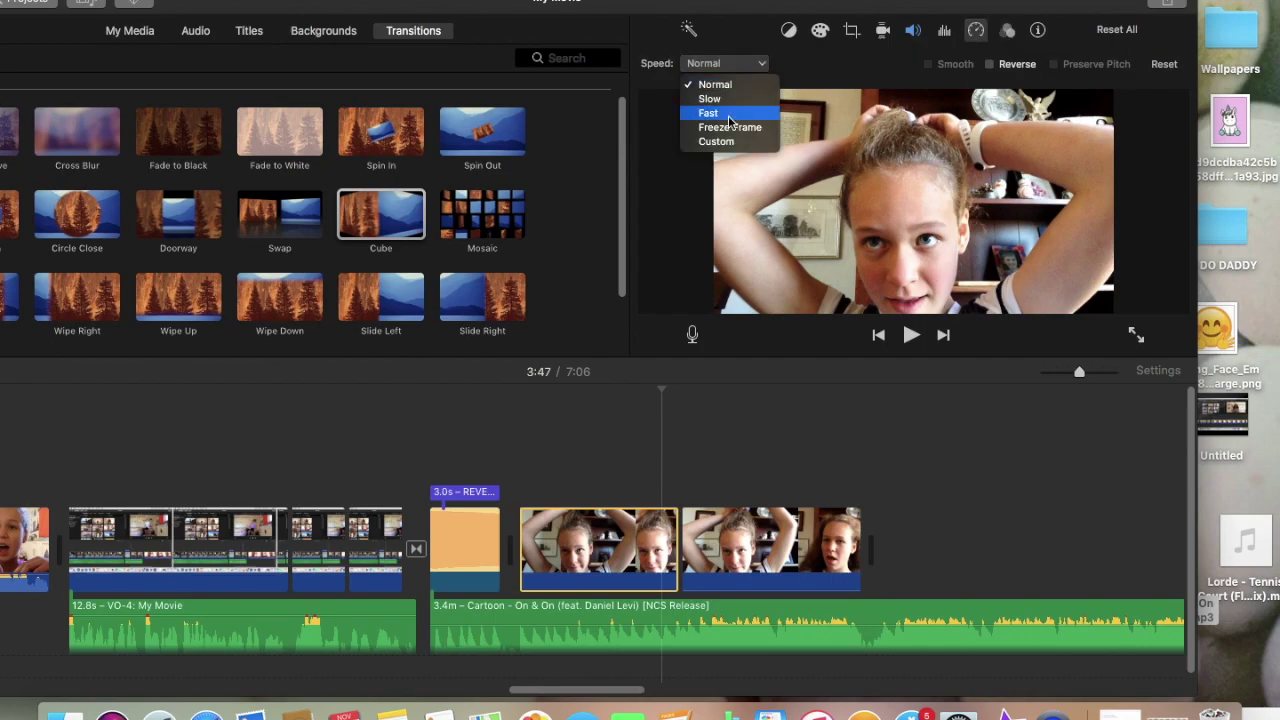
left_click(718, 113)
key("space")
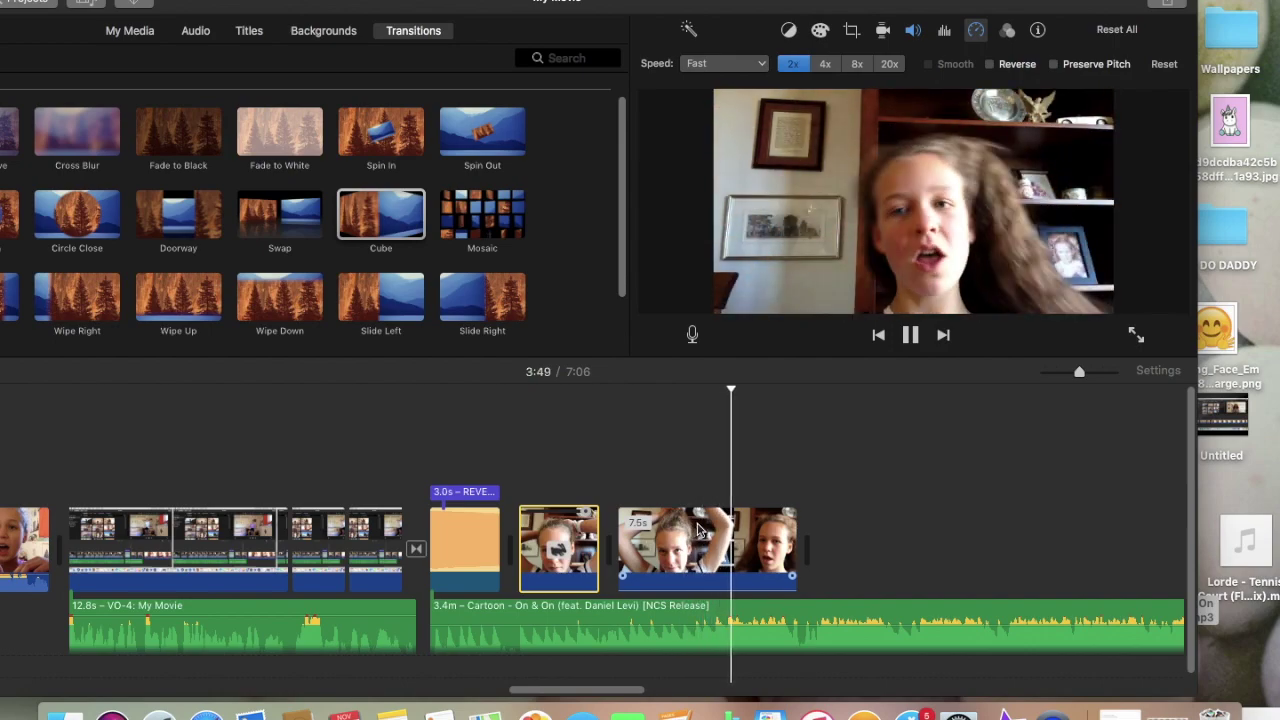
Trim the following clip's end to the playhead and paste a copy of the hair-flip clip.
left_click(755, 540)
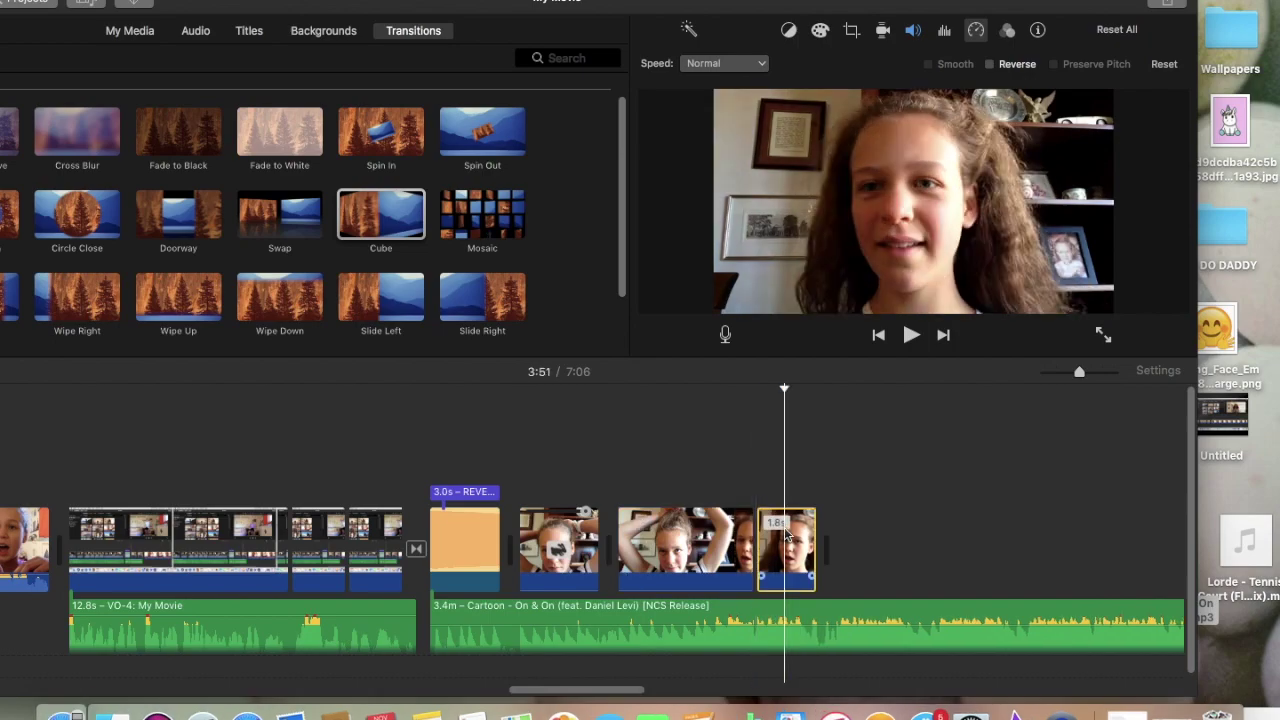
key("alt+slash")
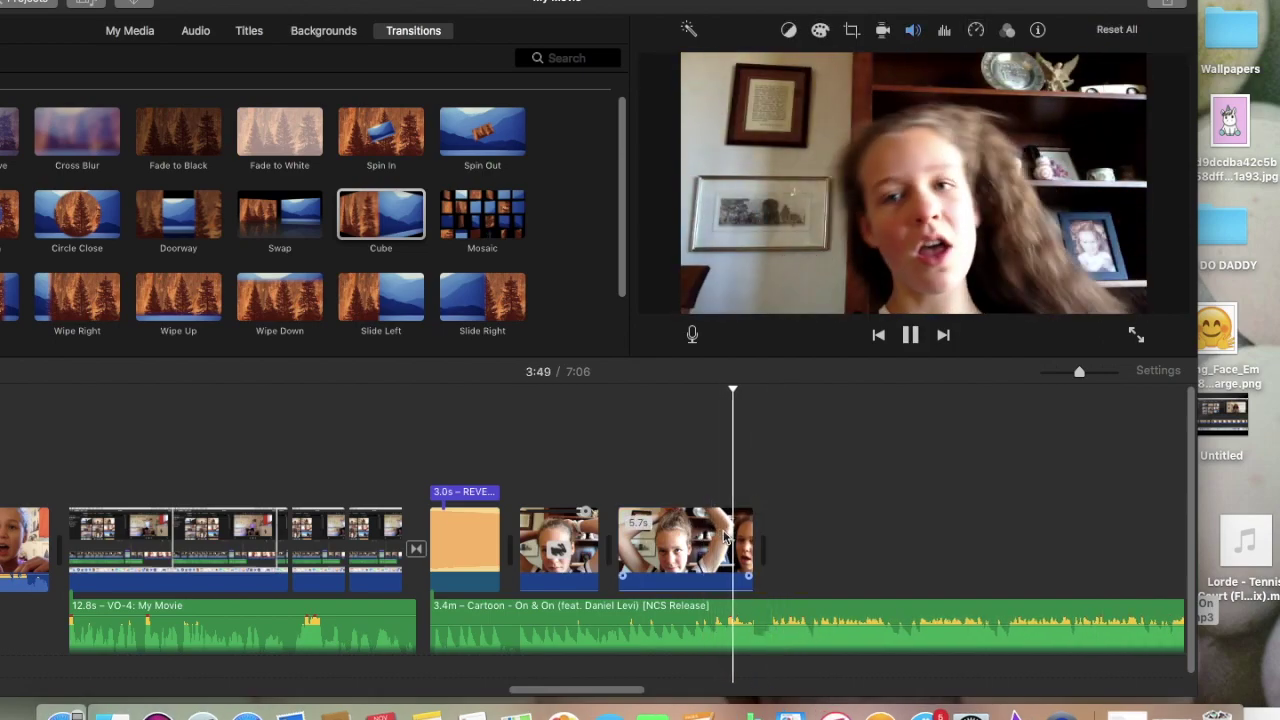
left_click(722, 540)
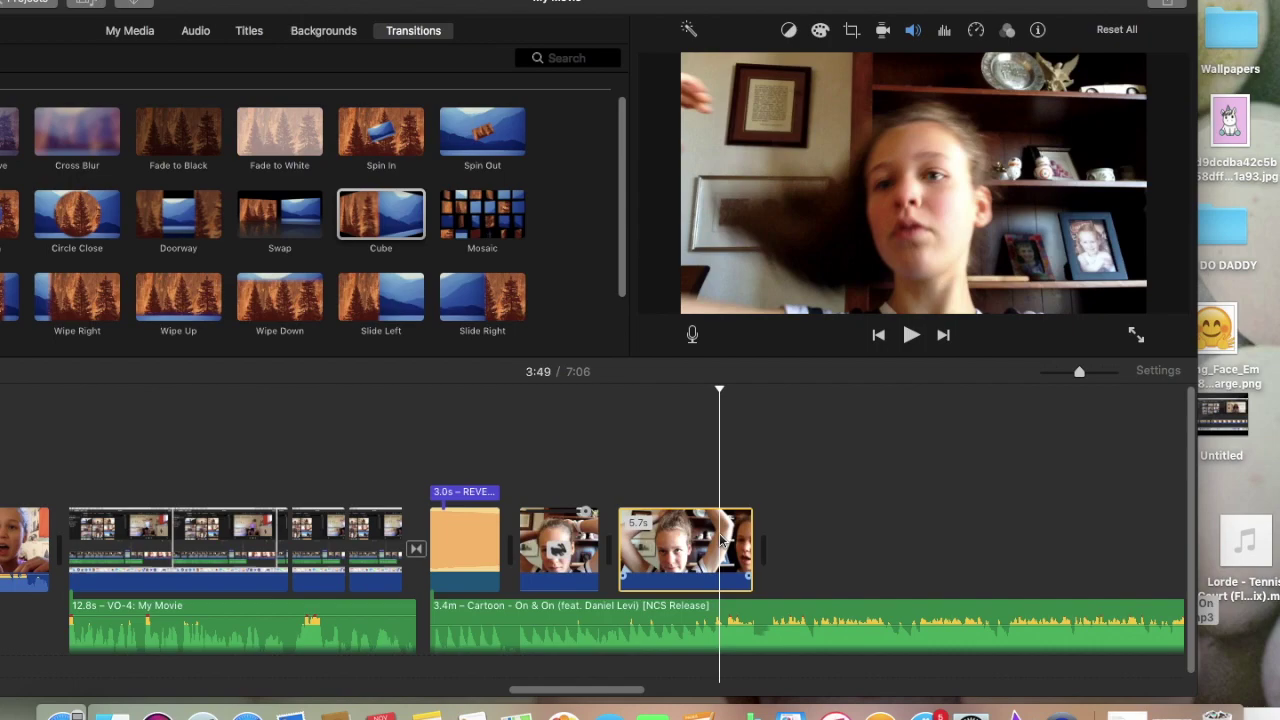
key("super+v")
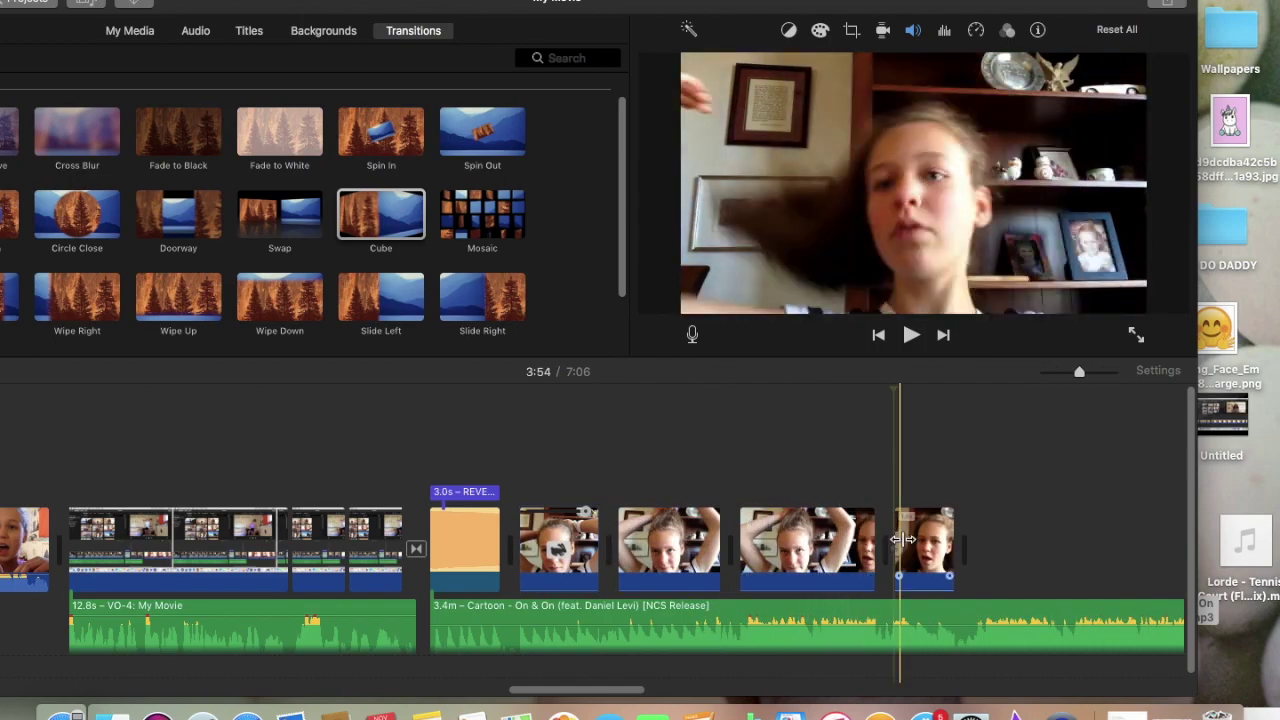
left_click(916, 545)
Delete the leftover sliver, reverse the last hair-tying clip and lengthen it to 5.7 seconds.
key("Delete")
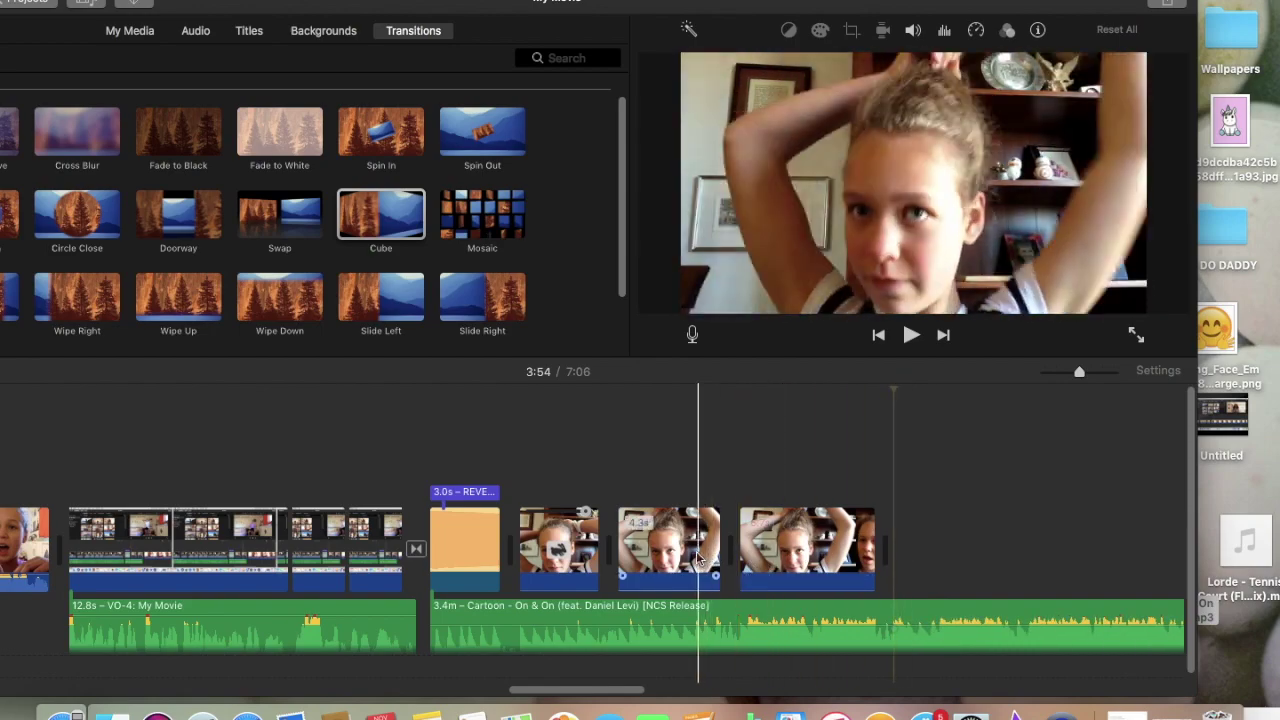
key("space")
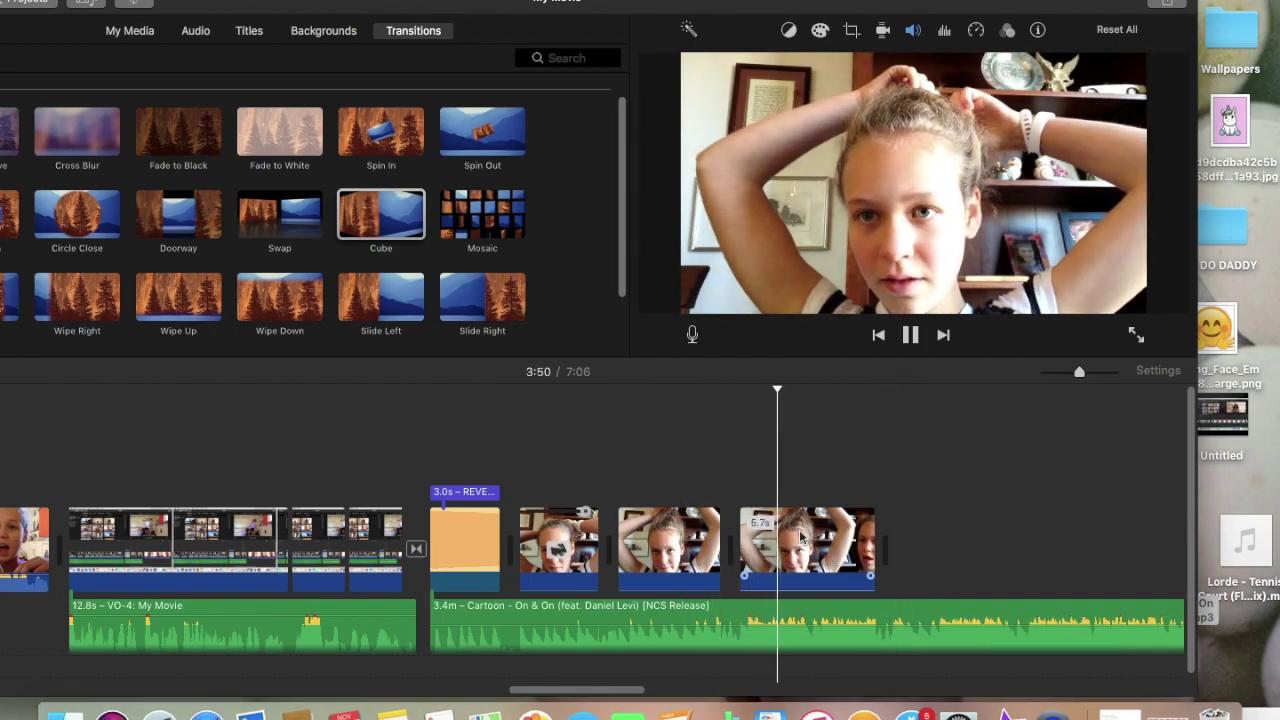
left_click(798, 540)
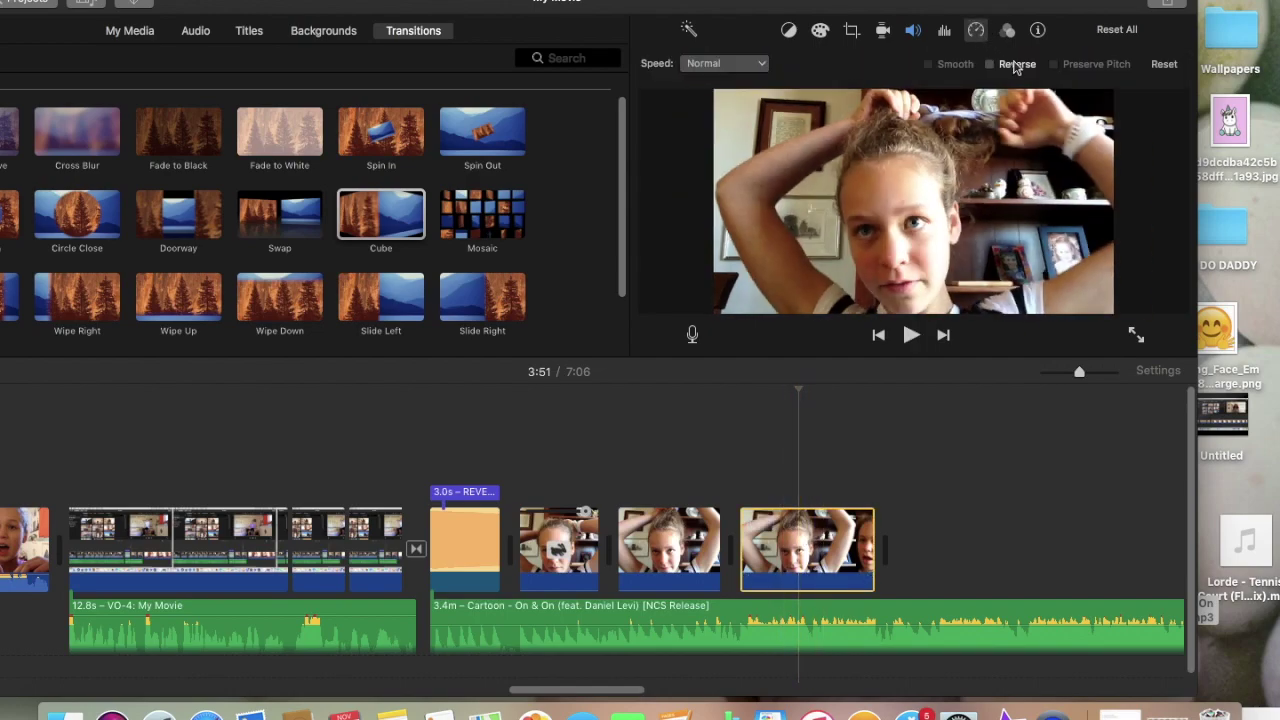
left_click(990, 65)
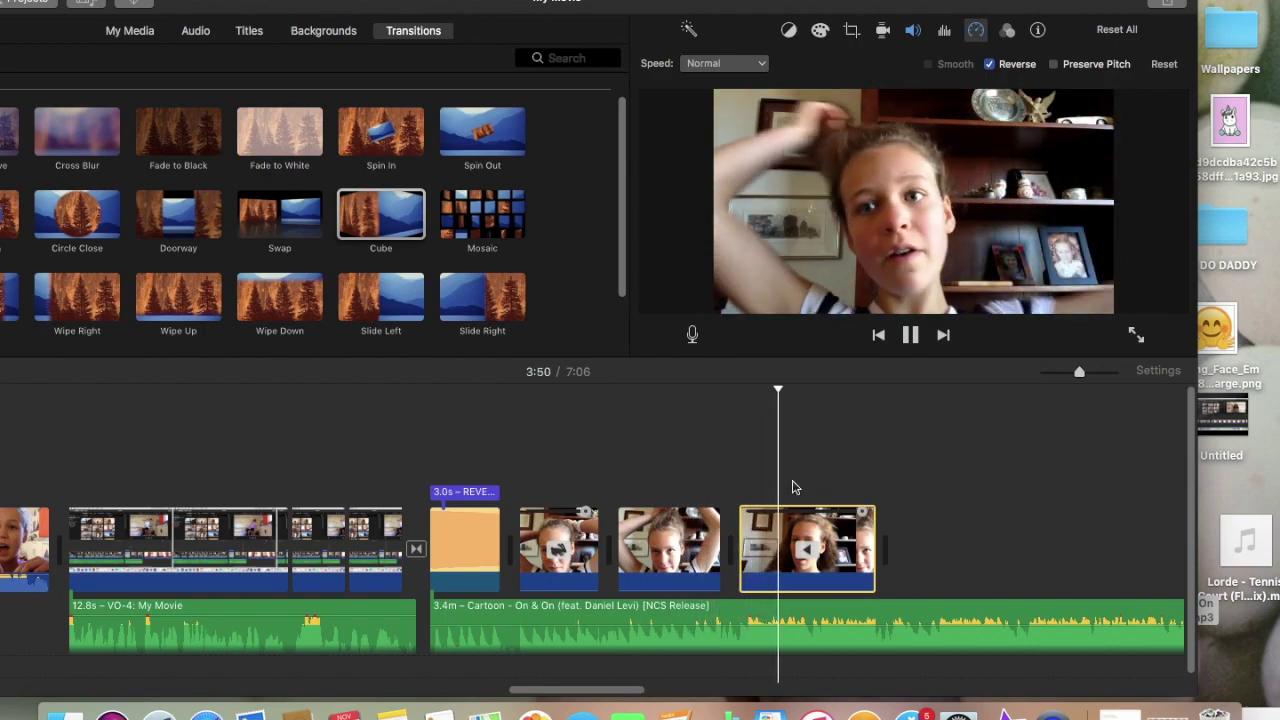
left_click_drag(733, 530, 740, 535)
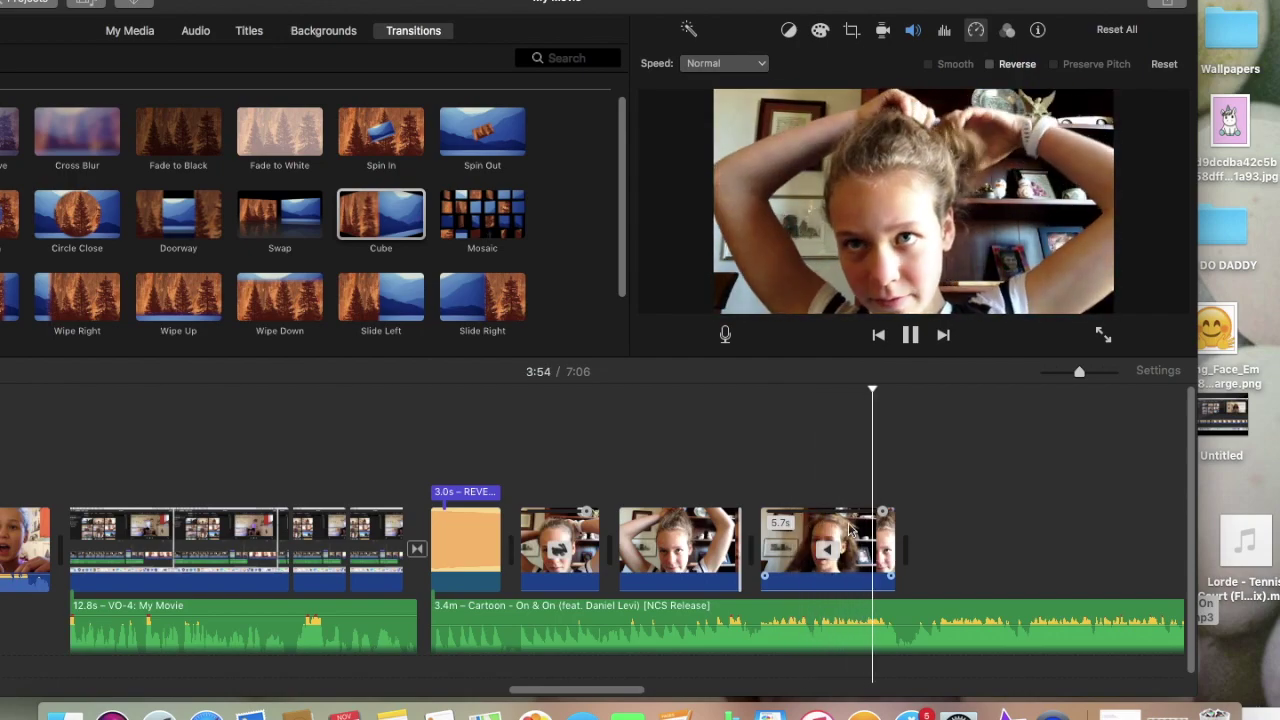
left_click(852, 530)
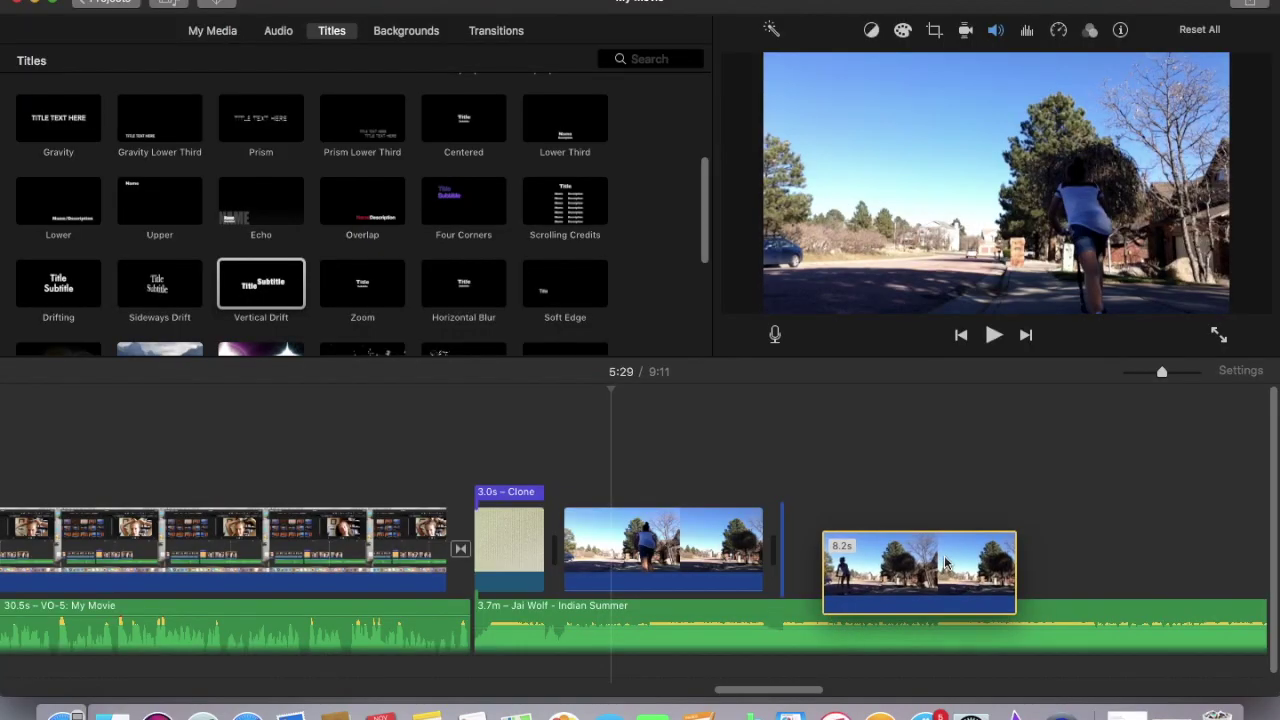
Add the second street clip to the timeline after the 3.0s Clone title.
left_click_drag(862, 569, 632, 548)
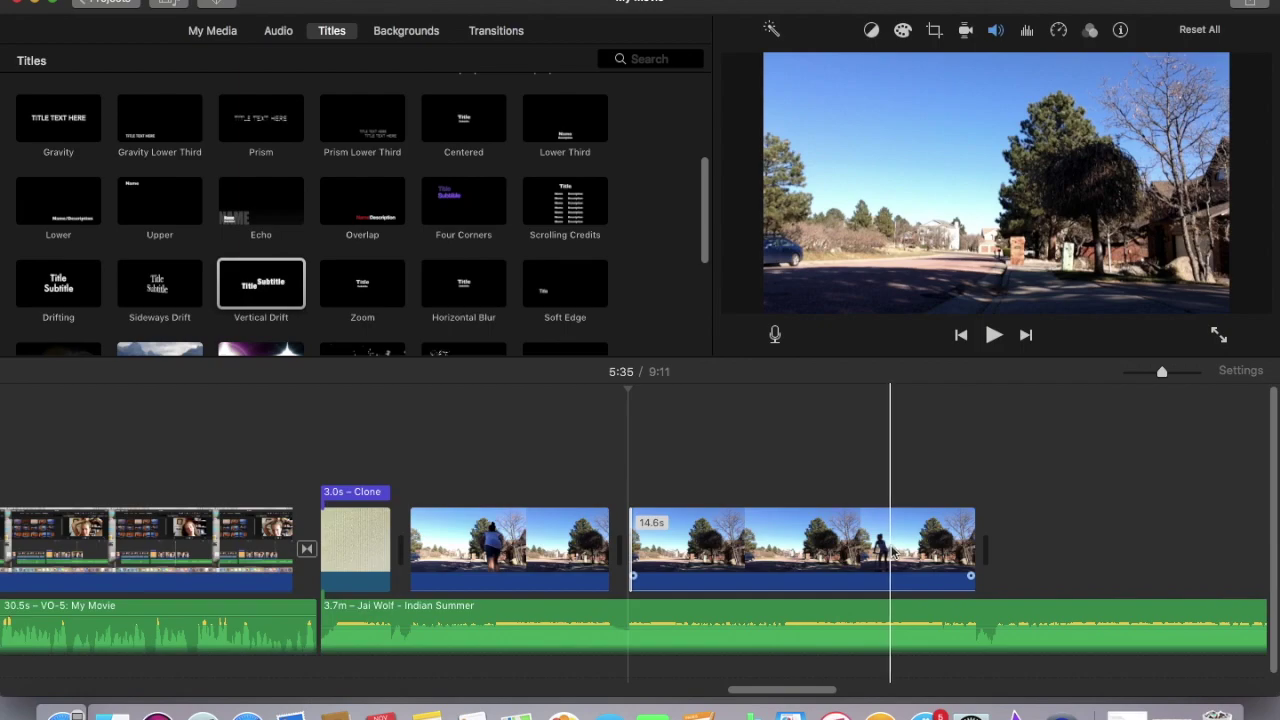
Split the 14.6s street clip, delete its second half and lift the rest above as a cutaway.
left_click(792, 543)
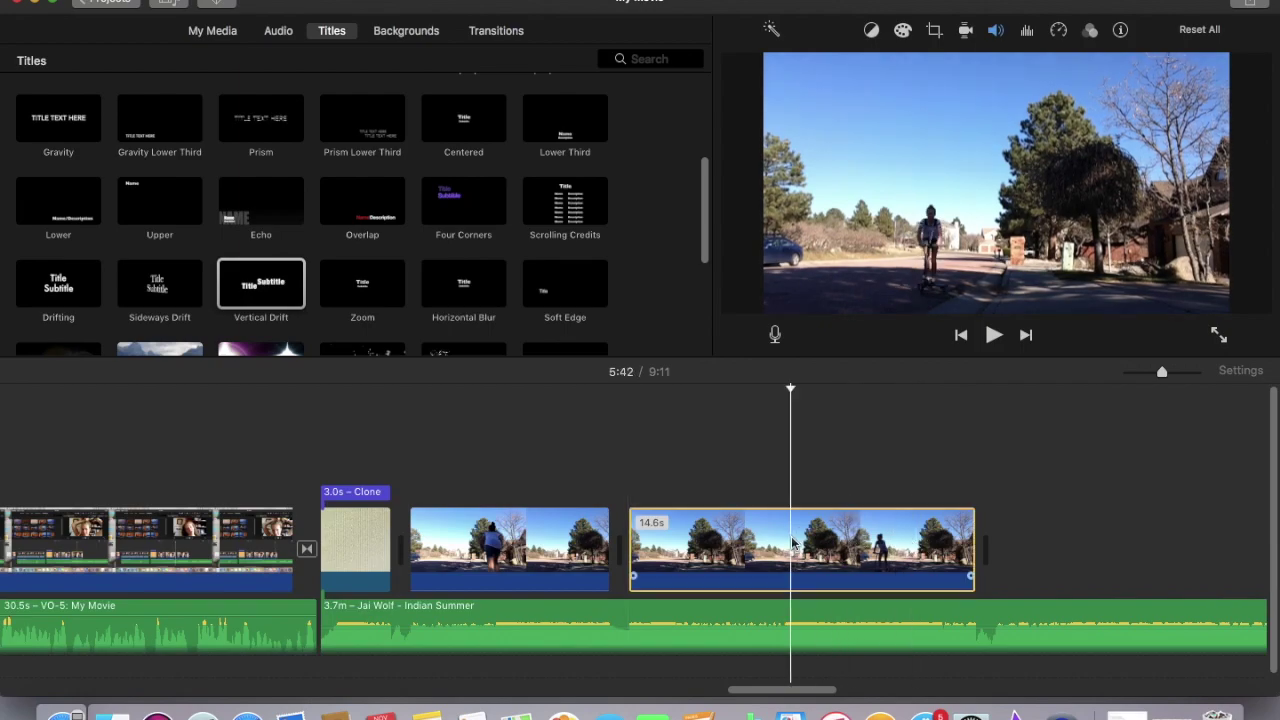
key("super+b")
key("Delete")
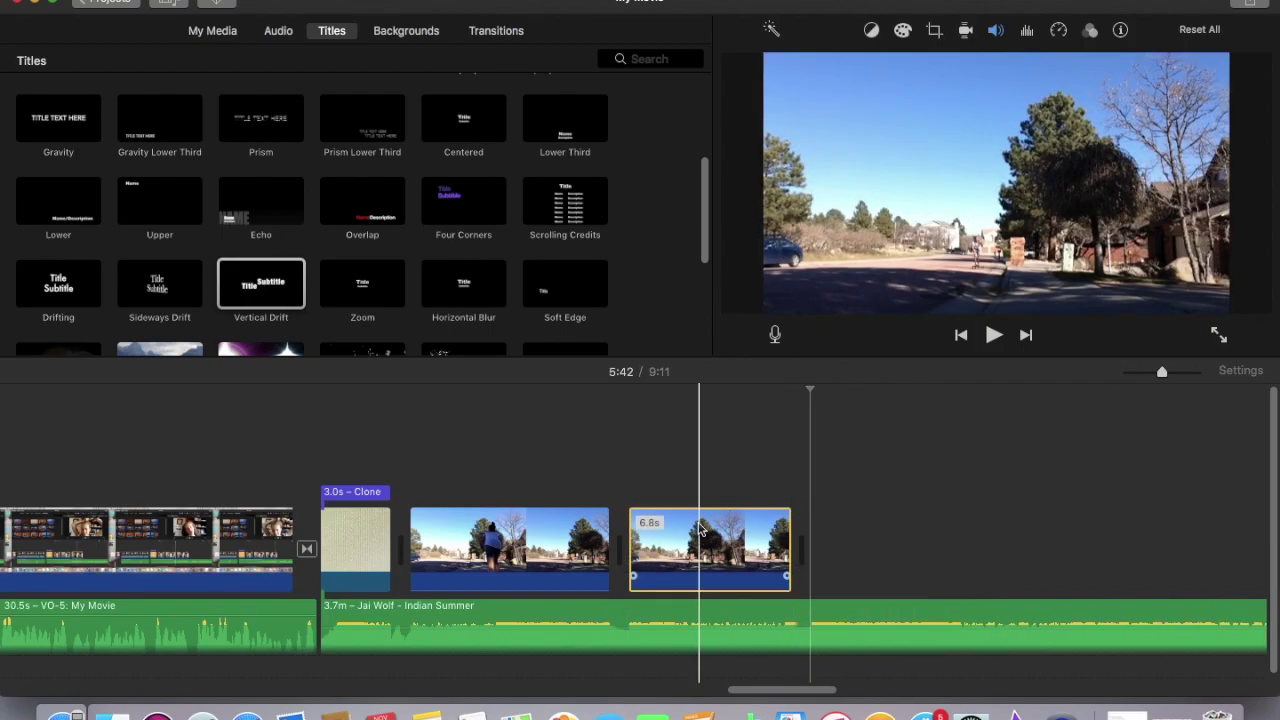
left_click_drag(700, 545, 519, 466)
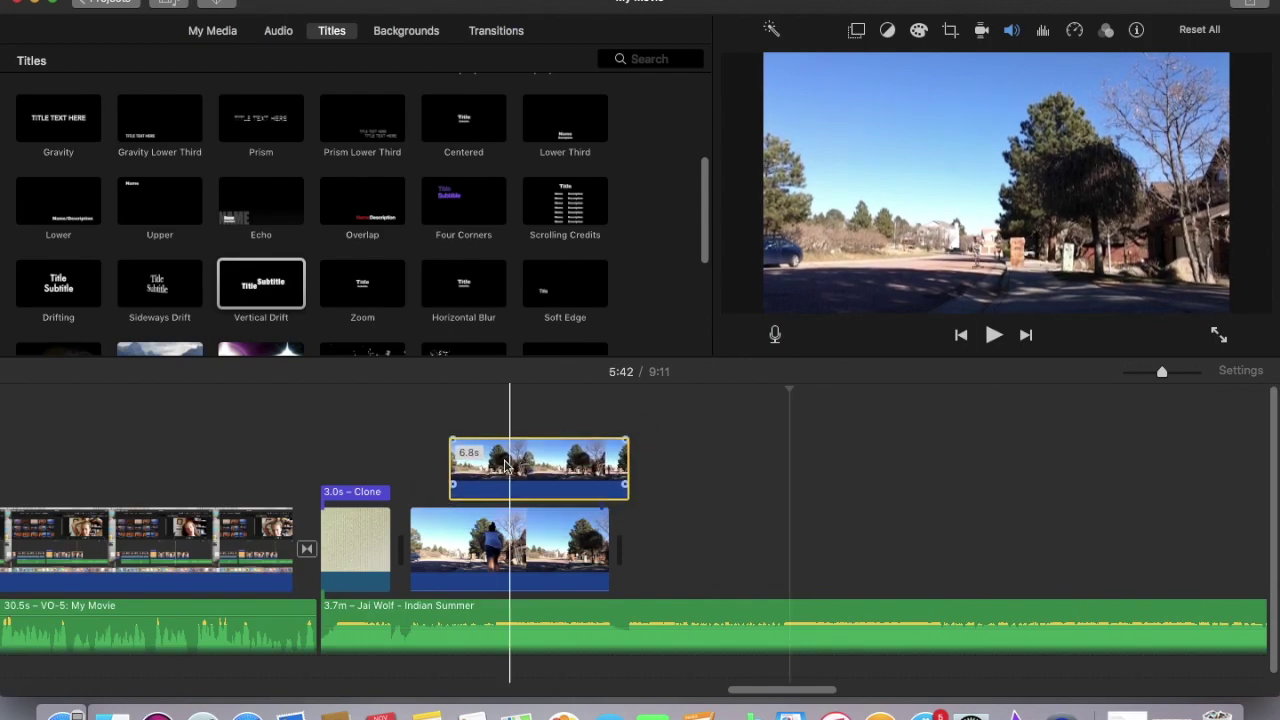
Trim the cutaway's start and end to match the 8.4s runner clip beneath.
left_click_drag(450, 468, 410, 469)
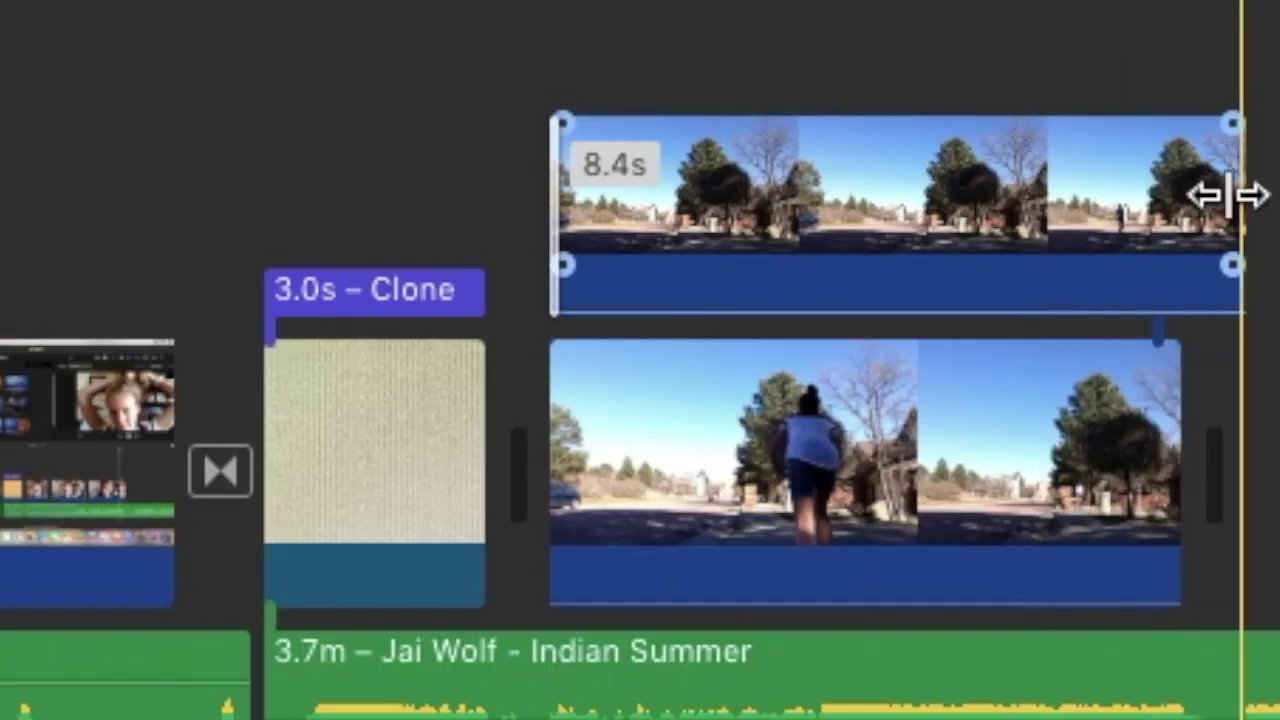
left_click_drag(1240, 195, 1166, 194)
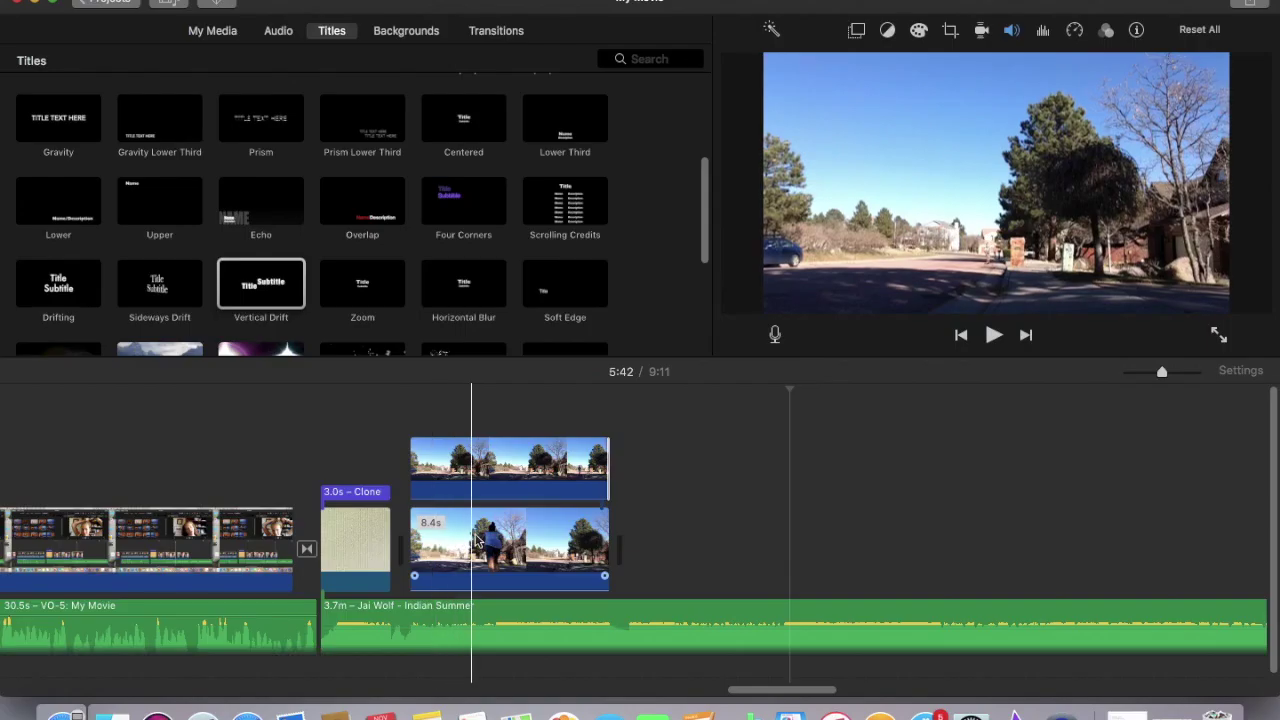
left_click(897, 201)
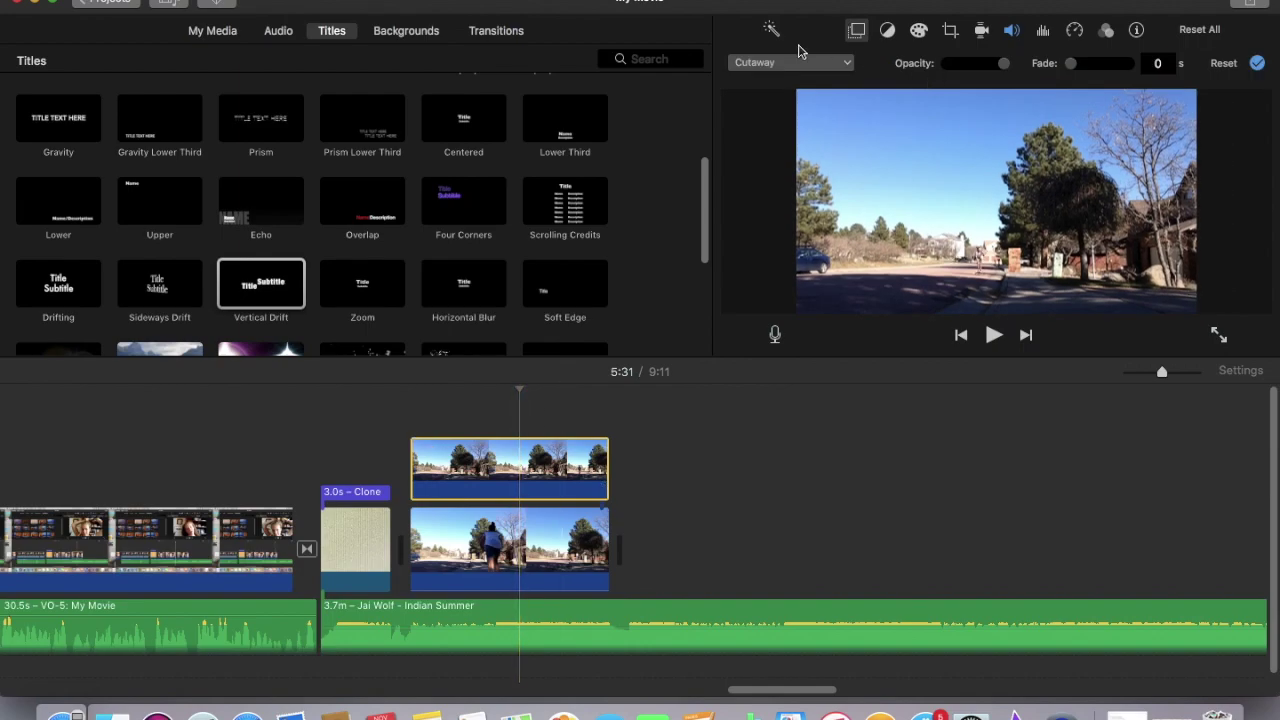
left_click(800, 63)
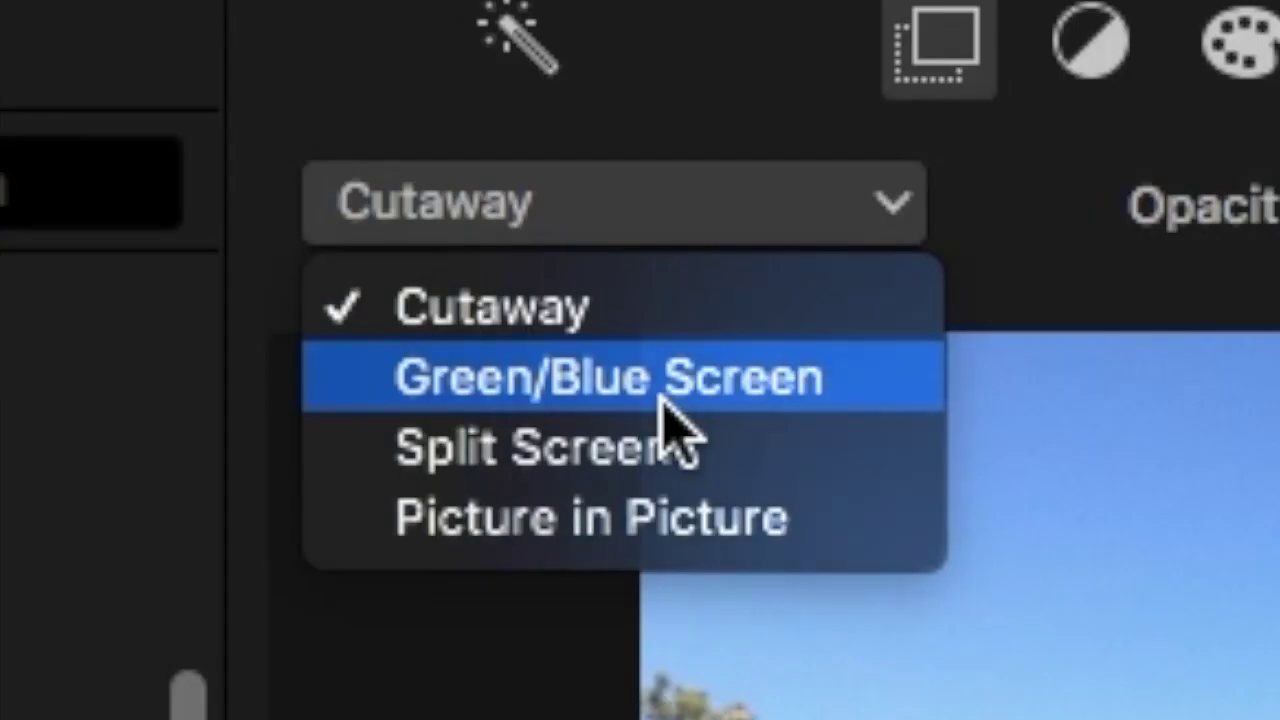
Set the cutaway to Green/Blue Screen and crop its clean-up area to the left side only.
left_click(662, 398)
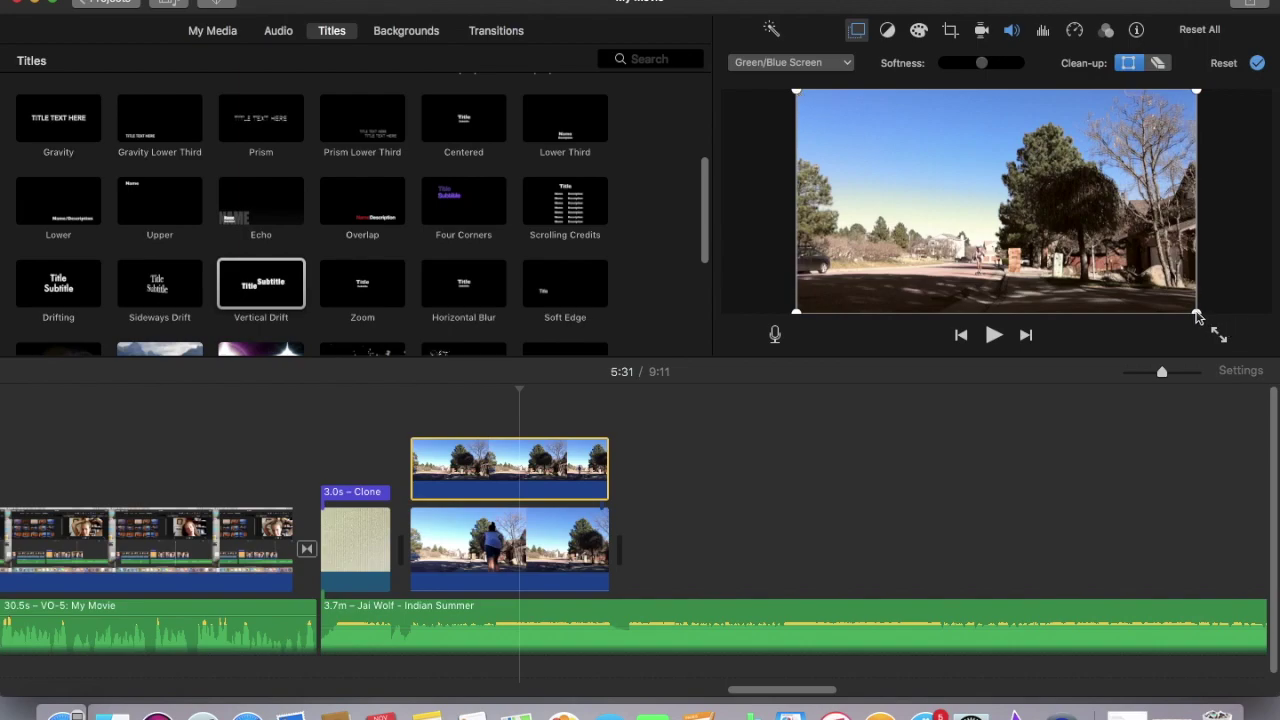
left_click_drag(1197, 316, 963, 320)
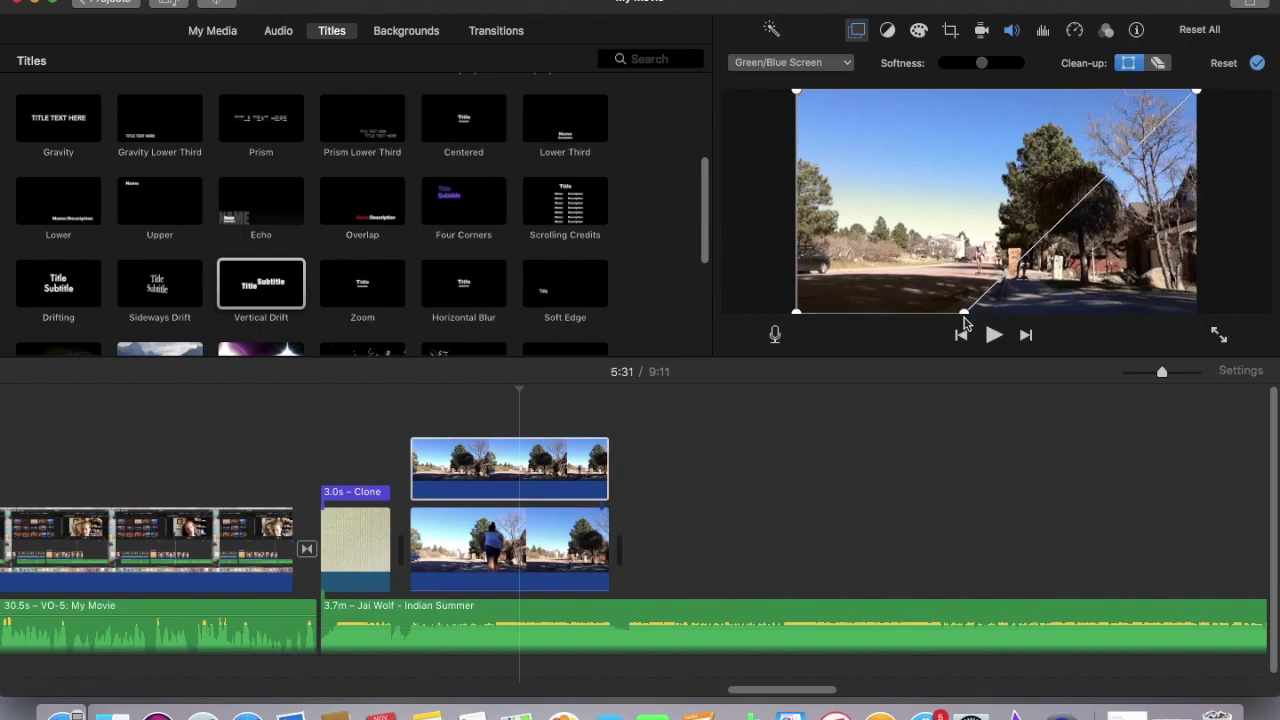
left_click_drag(1195, 95, 975, 80)
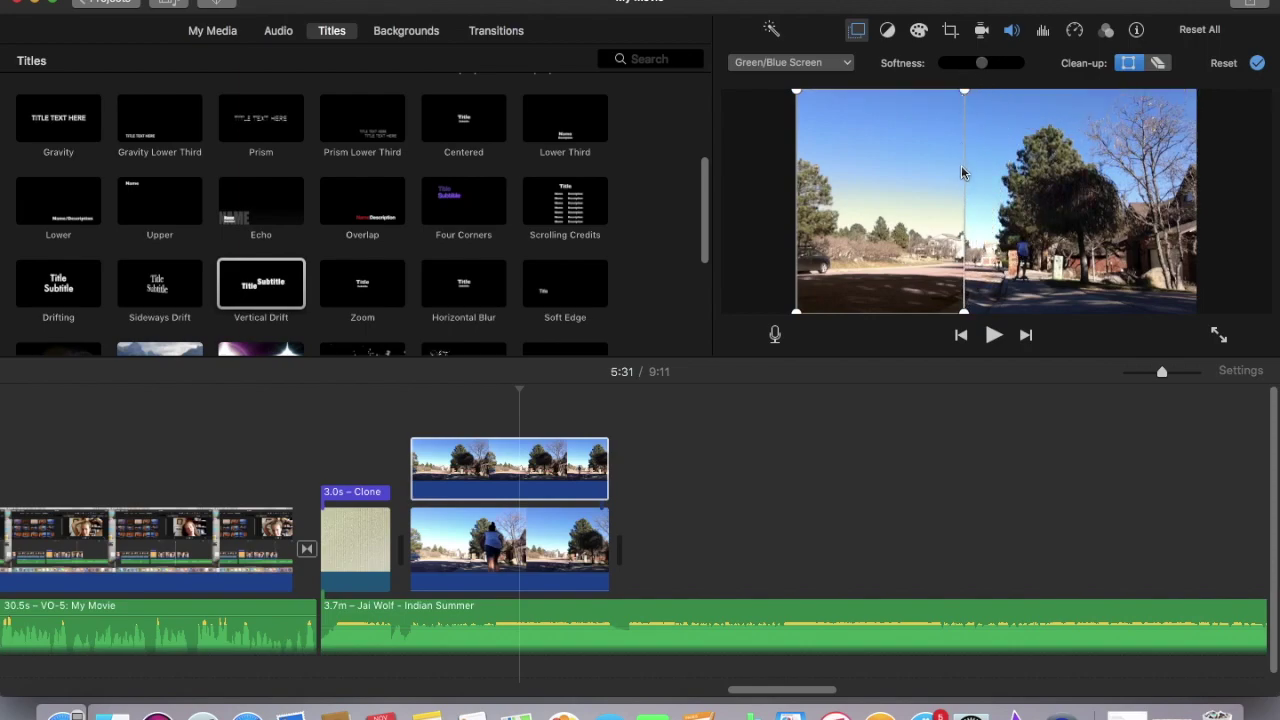
left_click_drag(969, 311, 1003, 314)
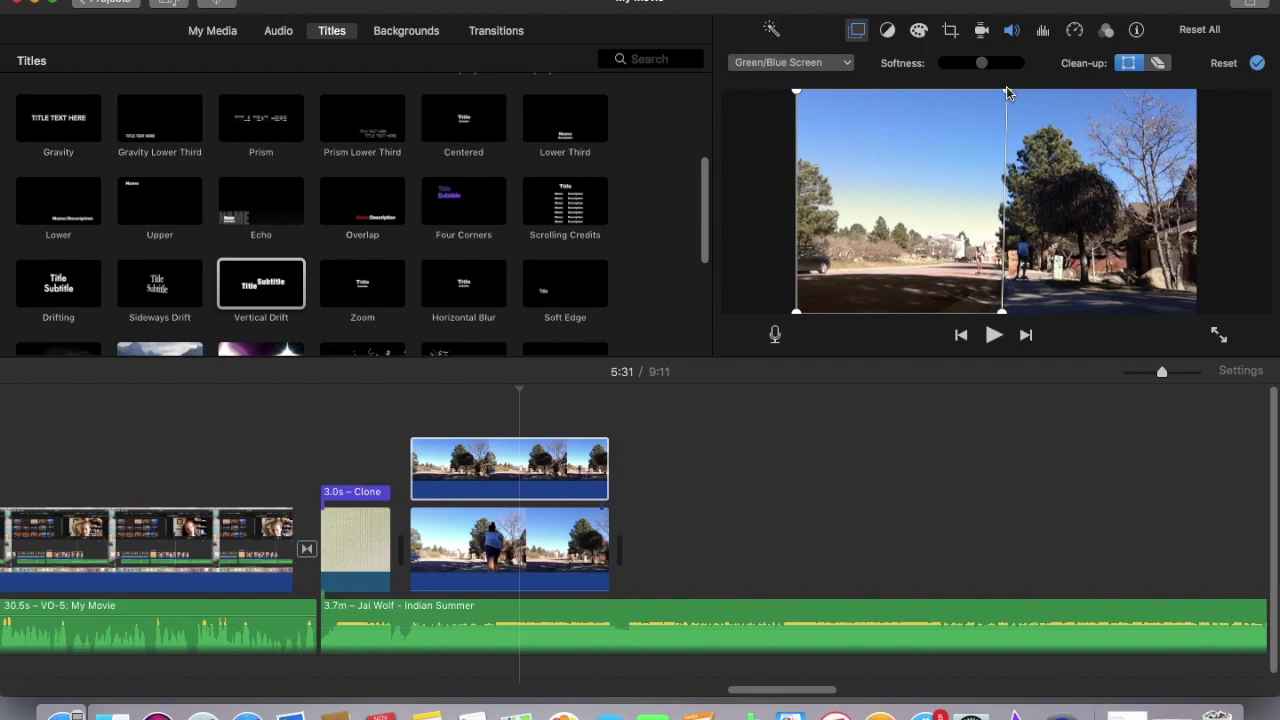
left_click(408, 568)
Give the cutaway clip a Black & White clip filter.
key("space")
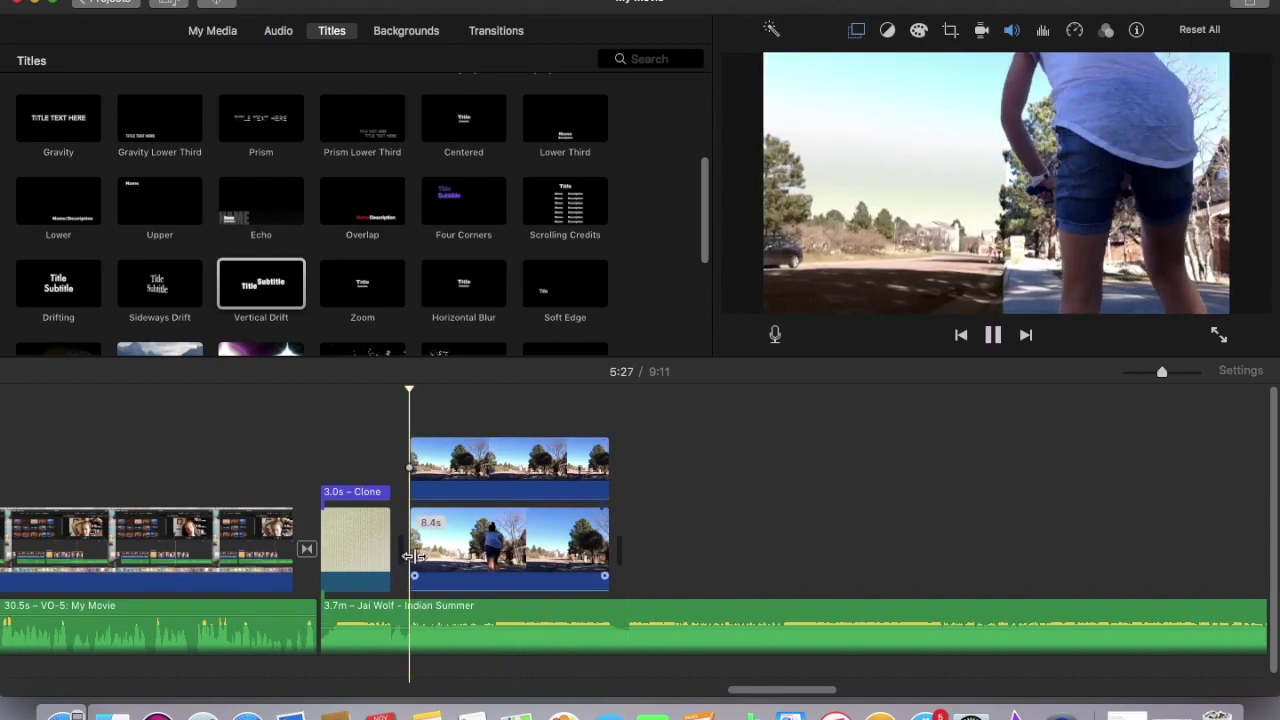
left_click(522, 455)
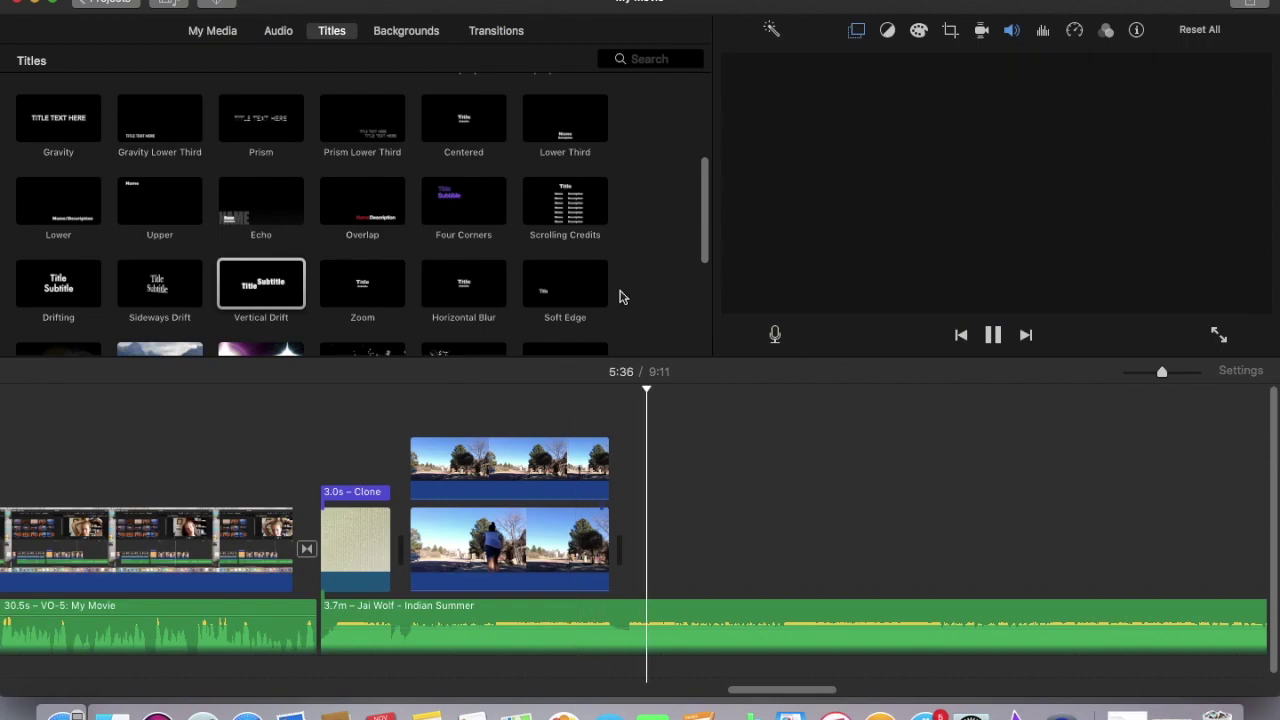
left_click(550, 477)
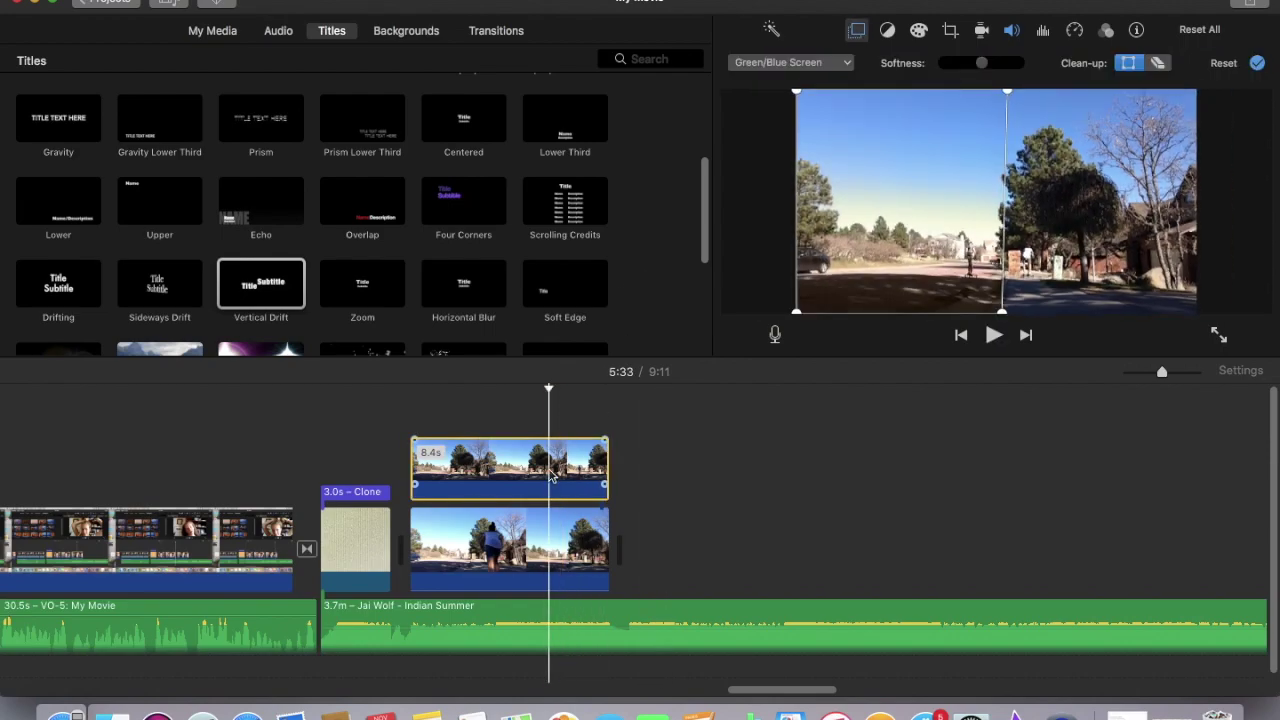
left_click(790, 62)
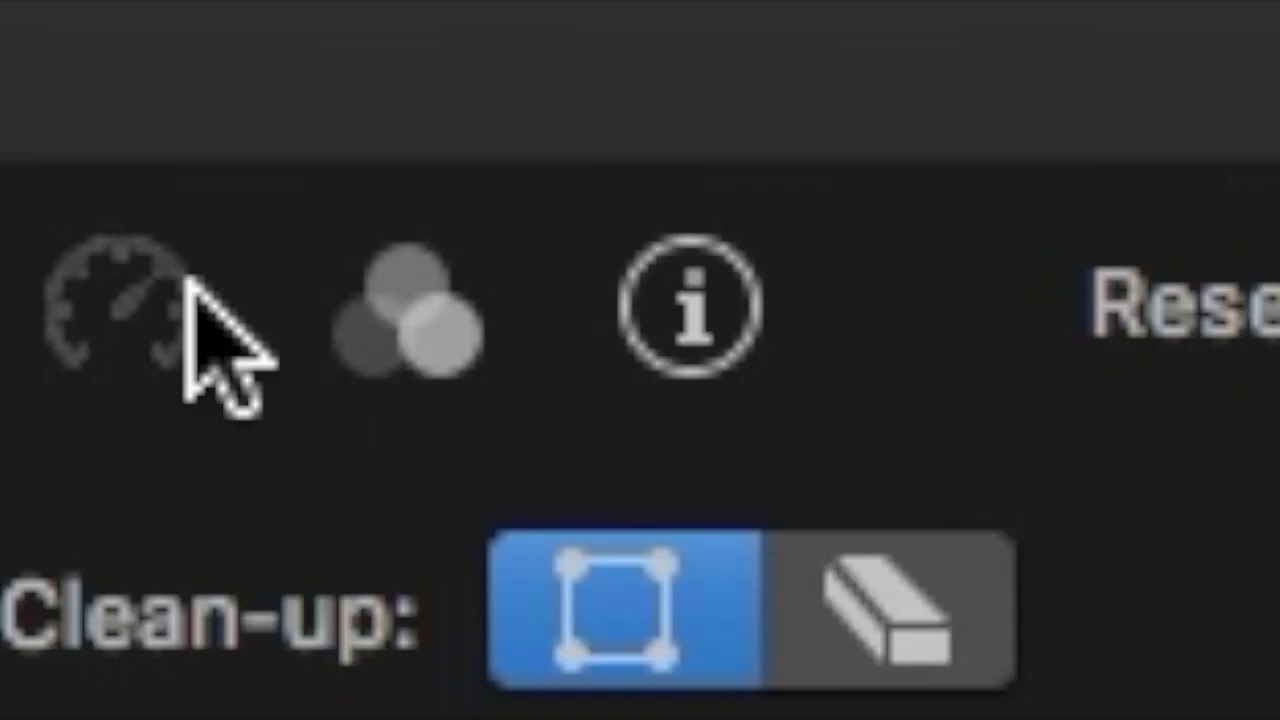
left_click(423, 340)
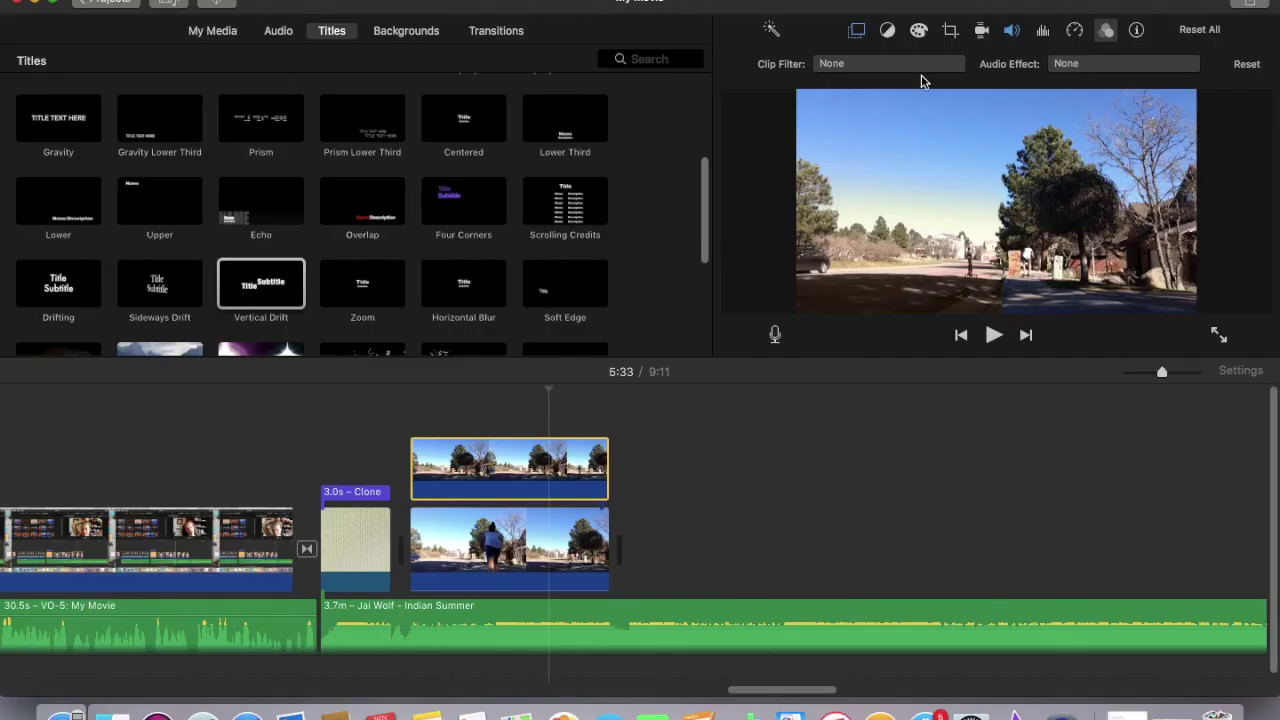
left_click(918, 66)
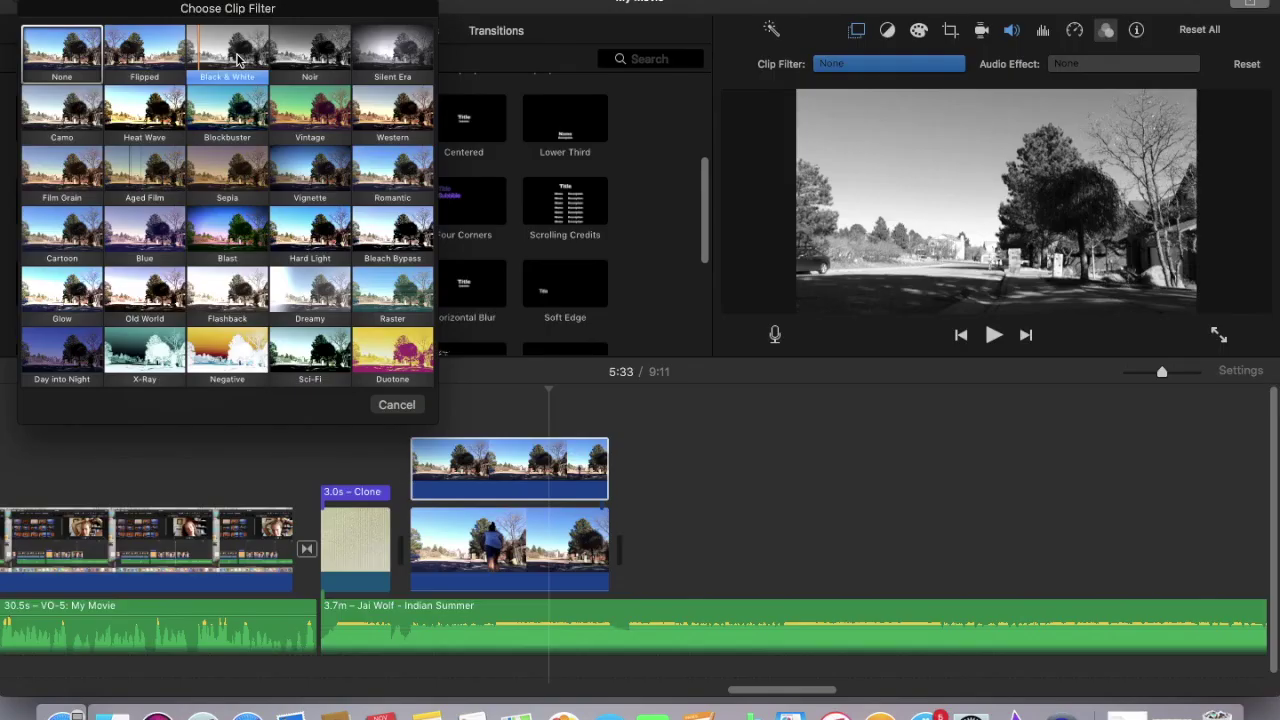
left_click(237, 62)
Apply Black & White to the street clip beneath and play the result.
left_click(513, 545)
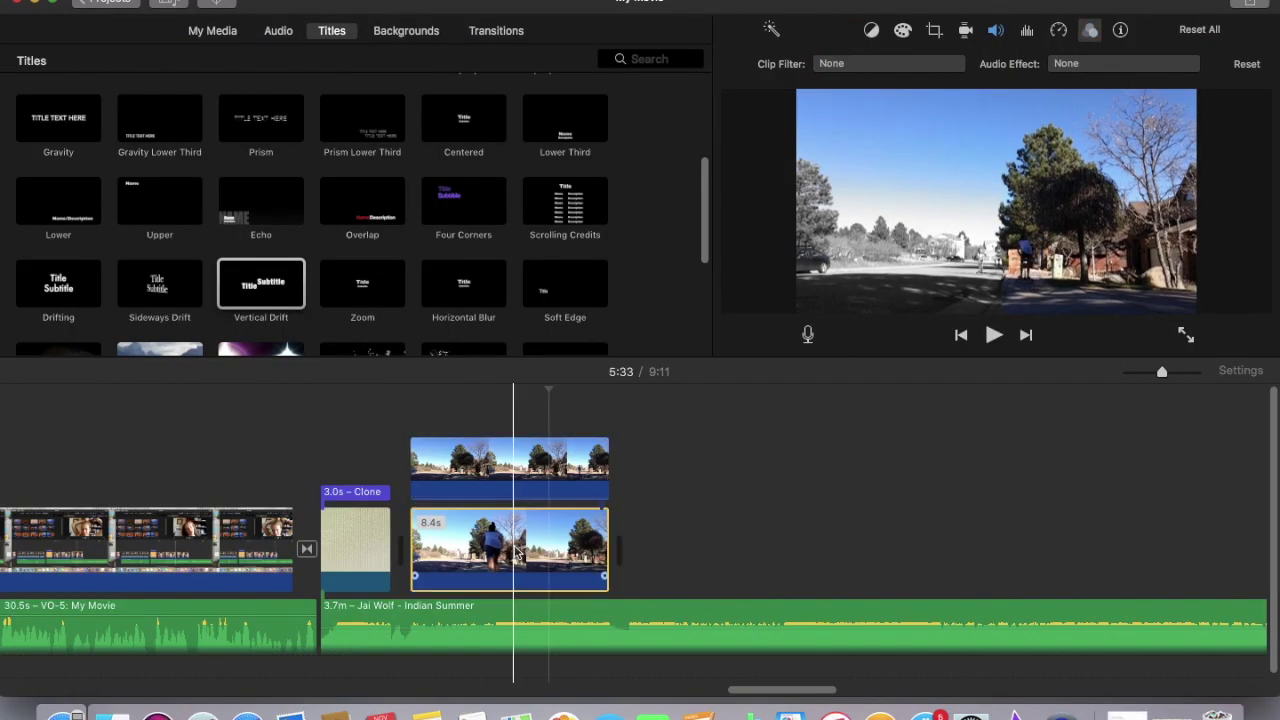
left_click(1093, 32)
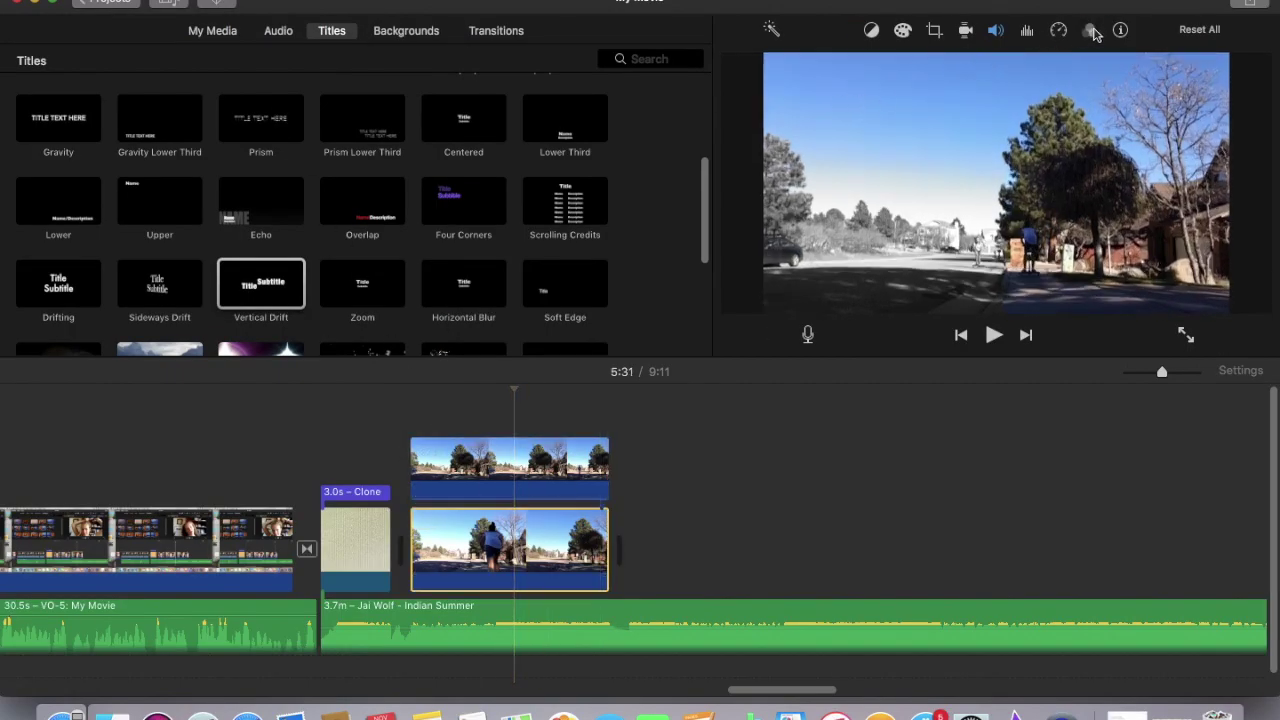
left_click(895, 63)
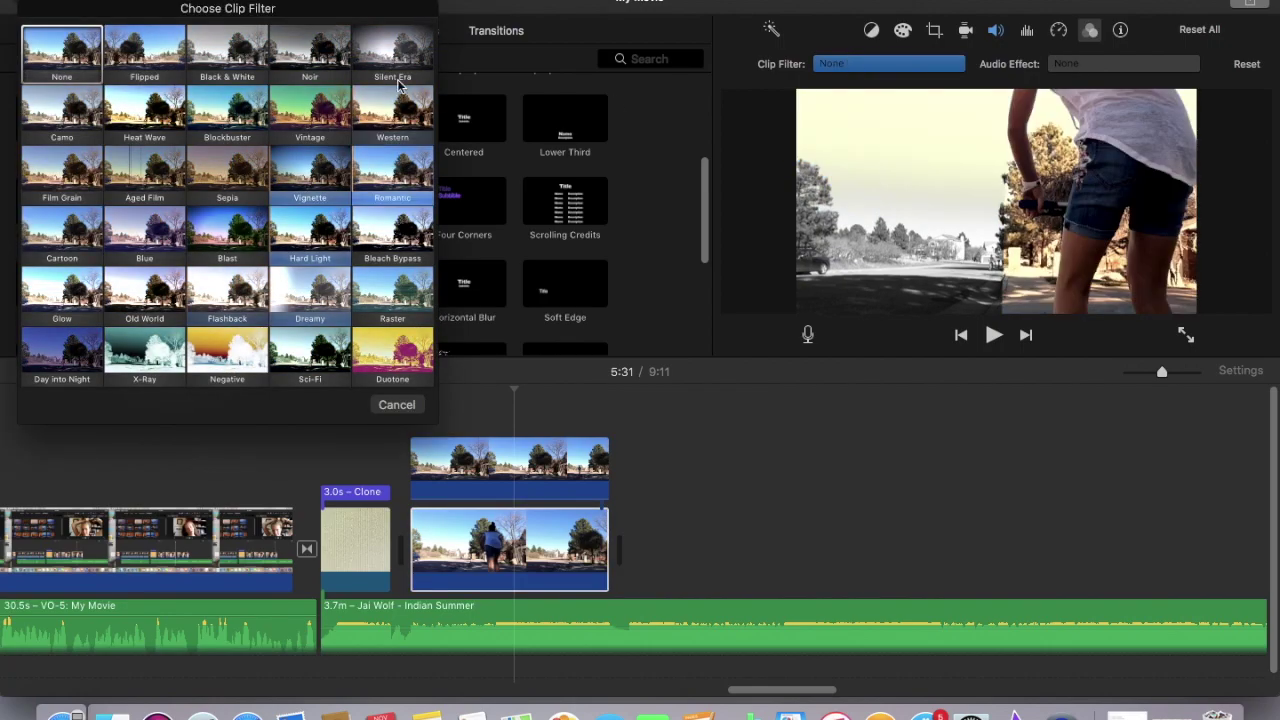
left_click(420, 660)
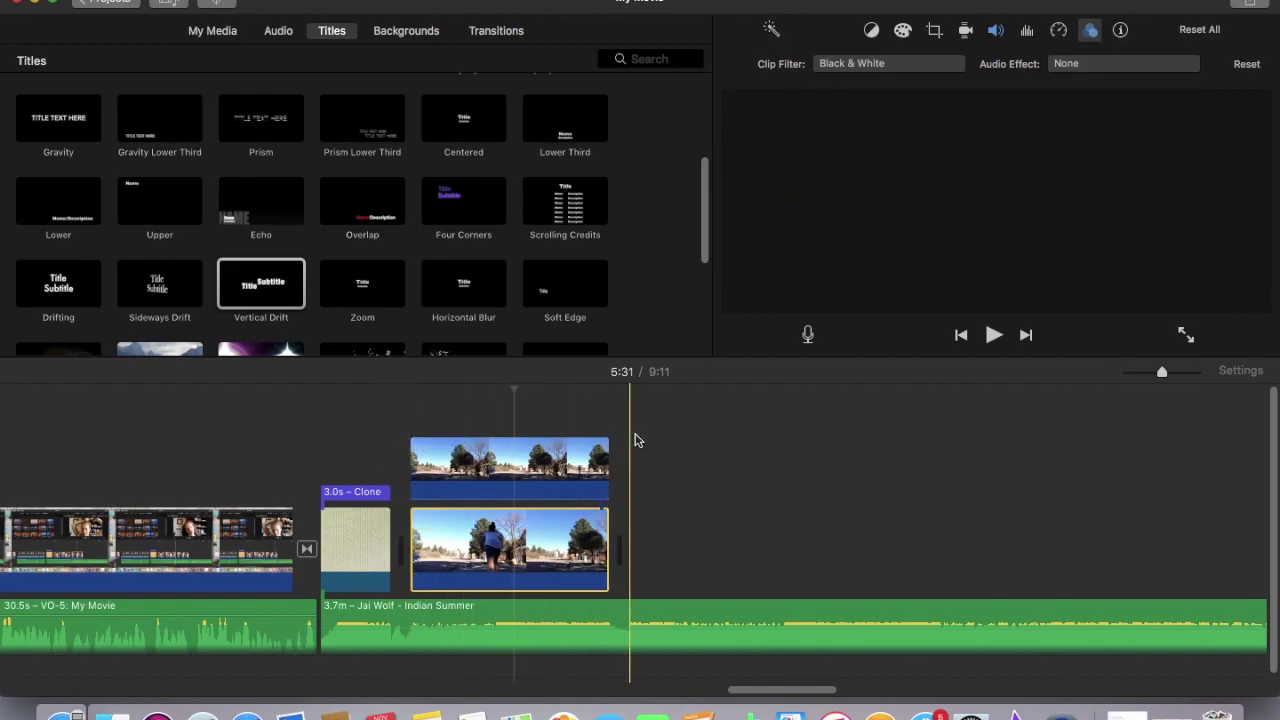
key("space")
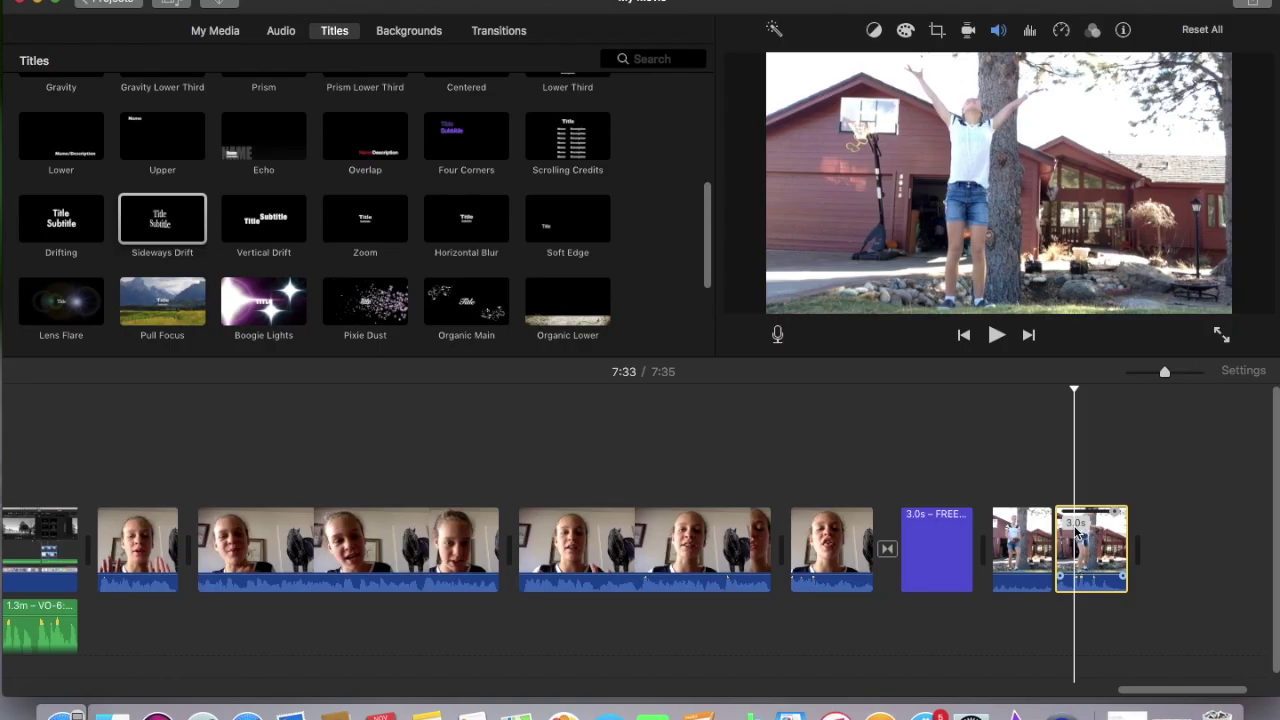
Add a freeze frame to the last hoop clip and shorten it to 4.4 seconds.
right_click(1077, 535)
left_click(1028, 549)
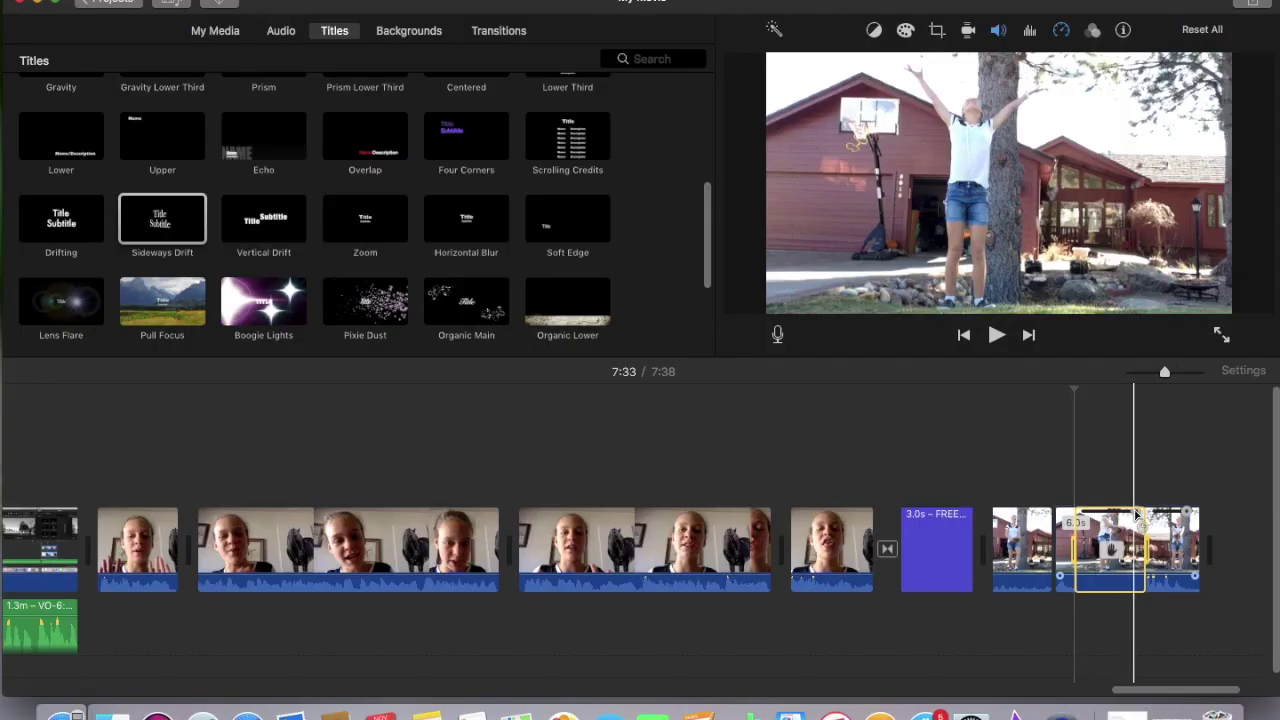
left_click_drag(1137, 515, 1098, 513)
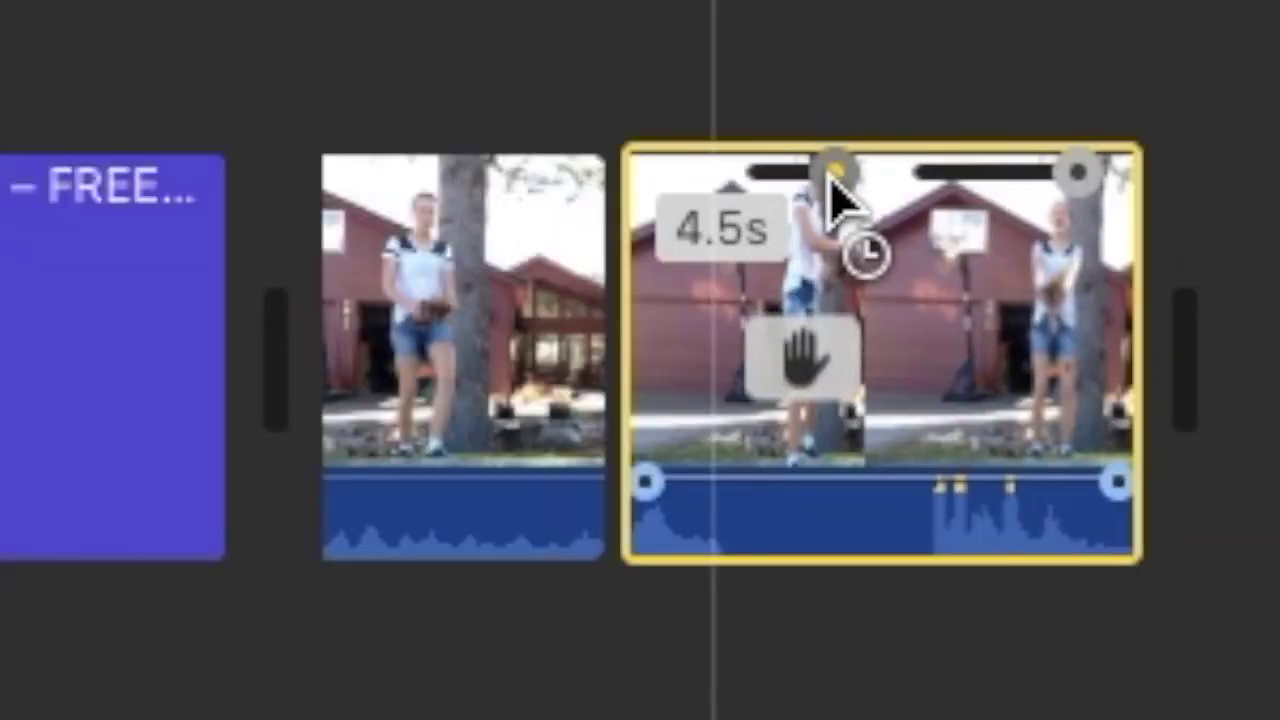
left_click_drag(835, 180, 820, 186)
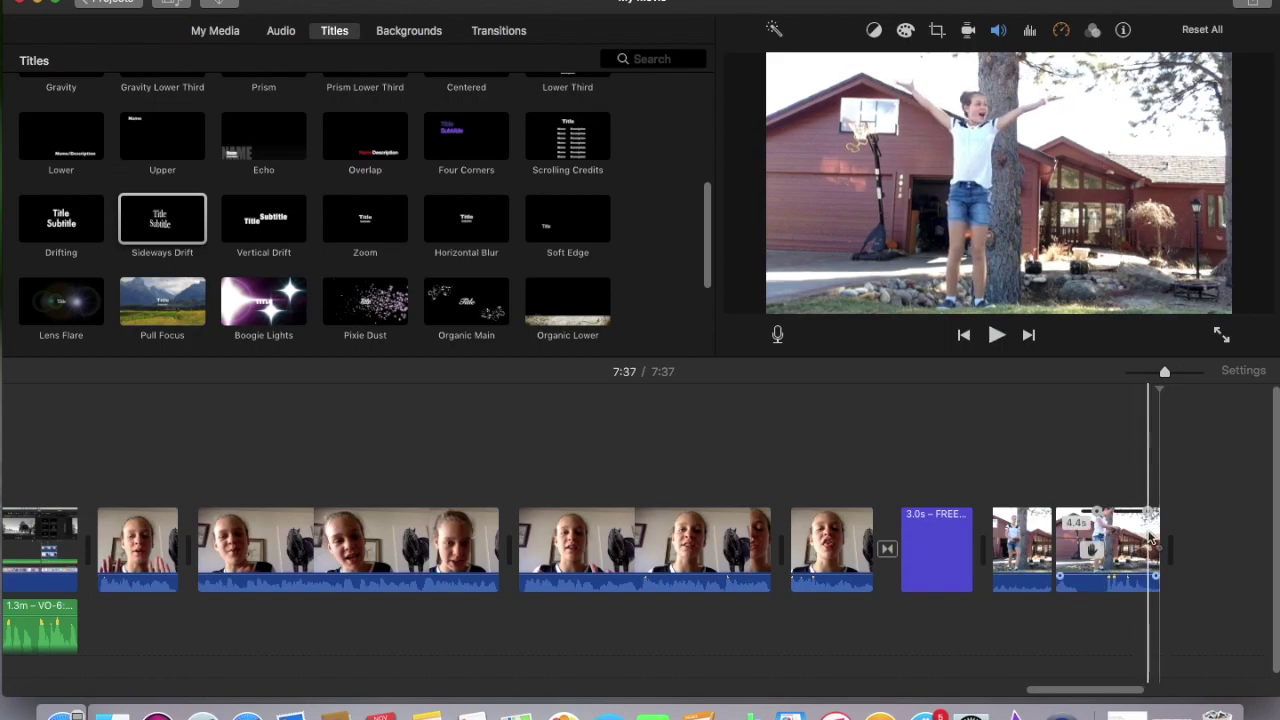
key("space")
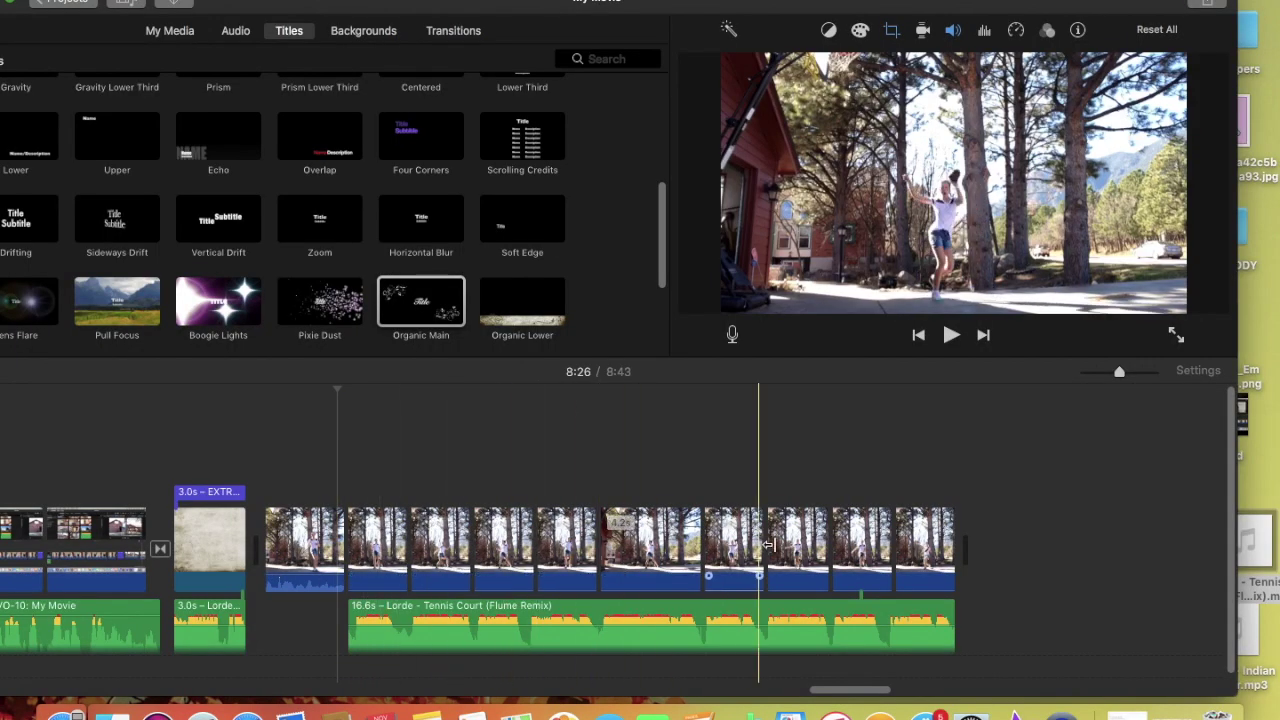
Apply the Duotone clip filter to the first short clip over the Tennis Court song.
left_click(327, 560)
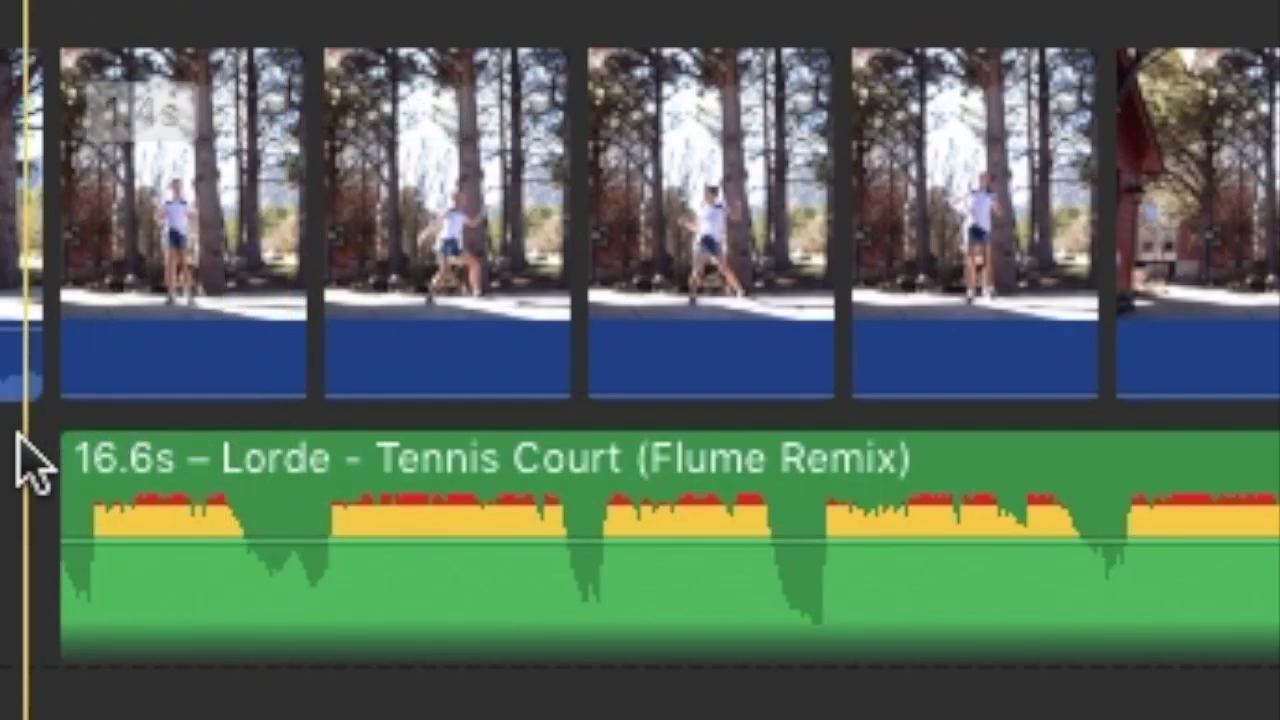
left_click(163, 280)
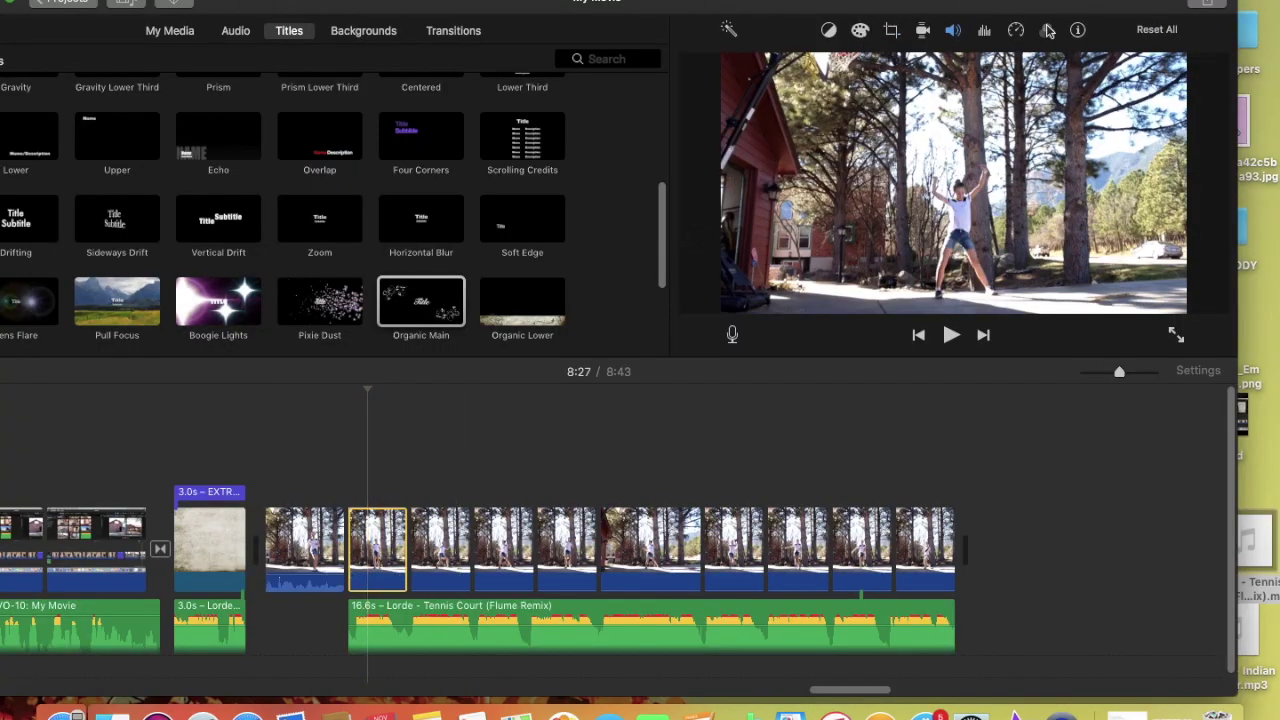
left_click(1047, 30)
left_click(886, 66)
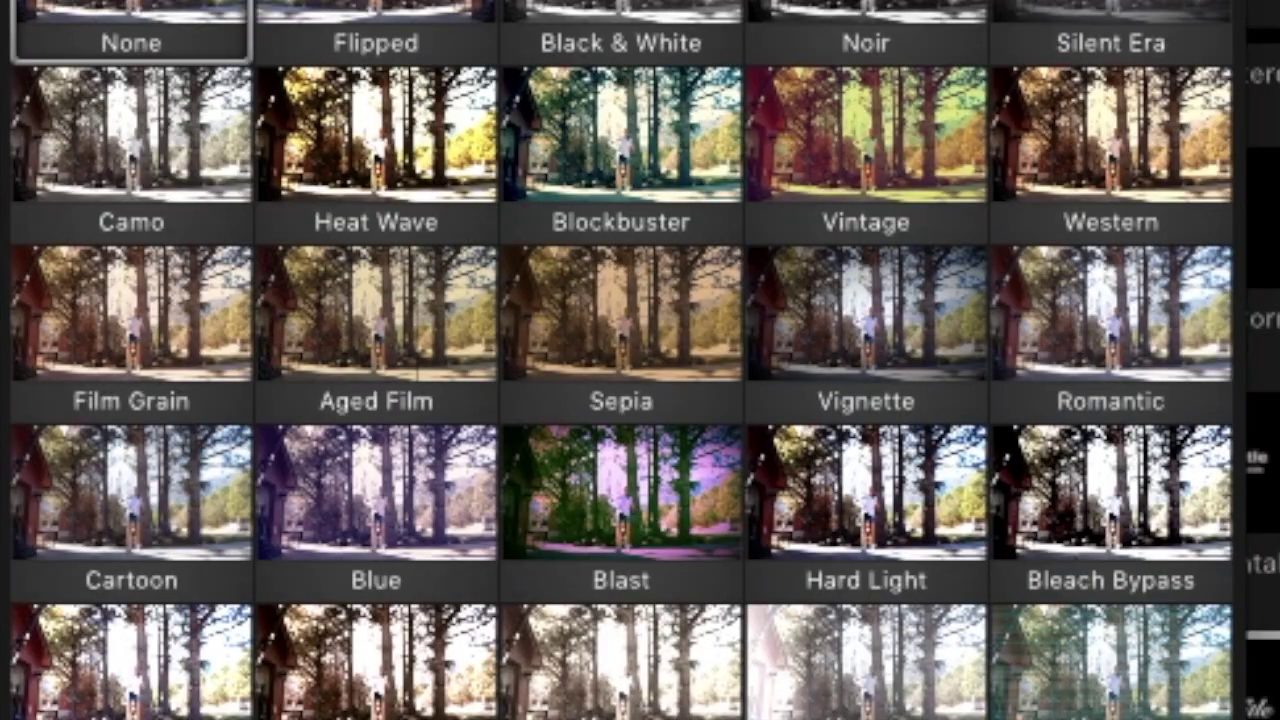
left_click(375, 350)
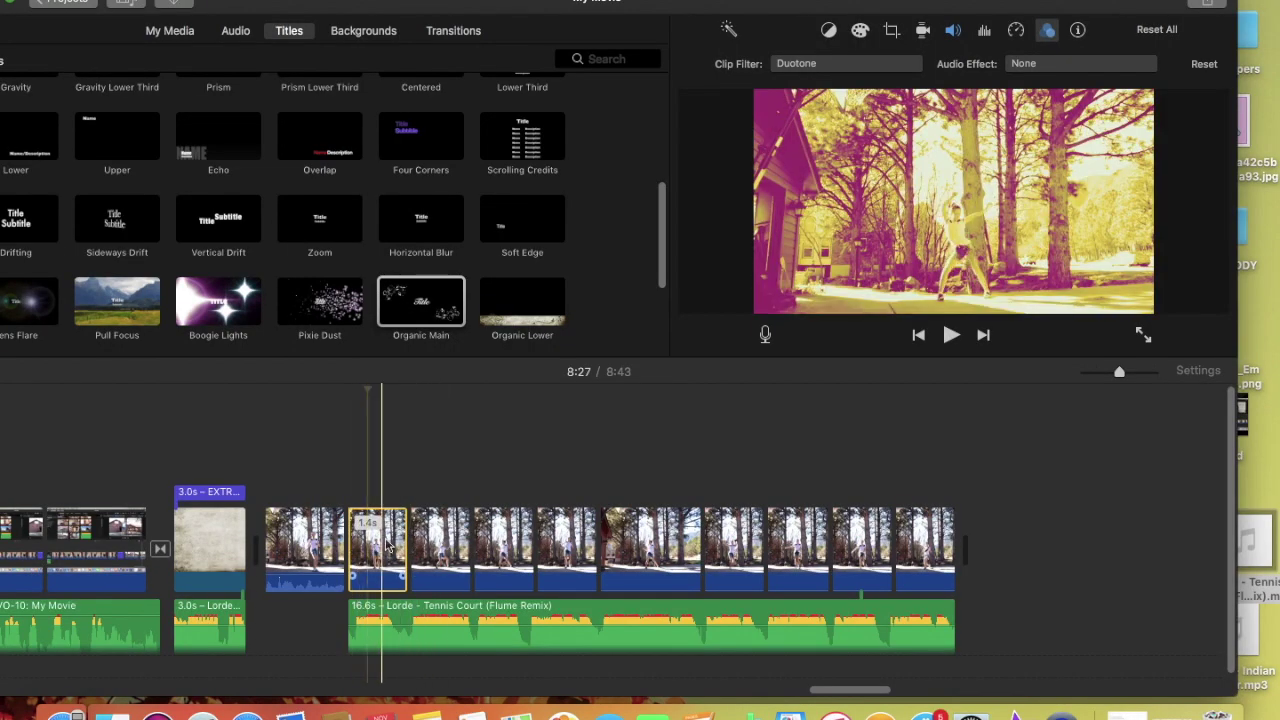
Give the next clip the Flipped clip filter.
left_click(853, 64)
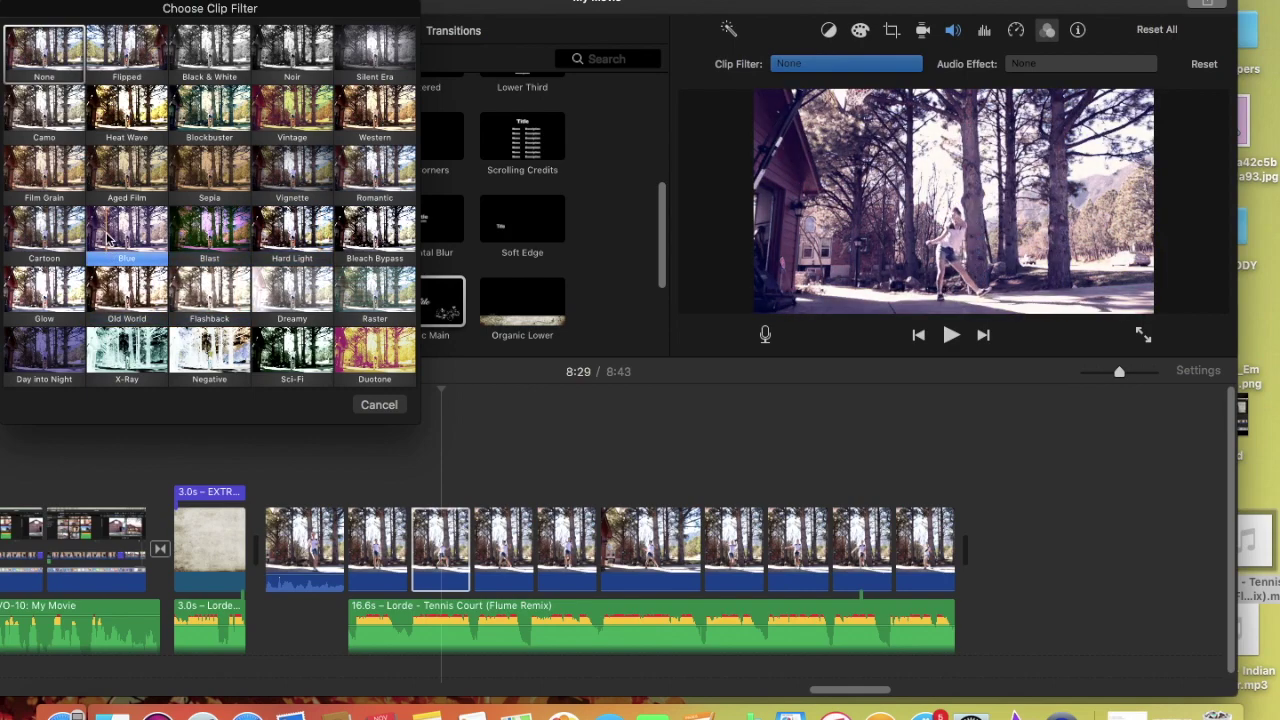
left_click(140, 66)
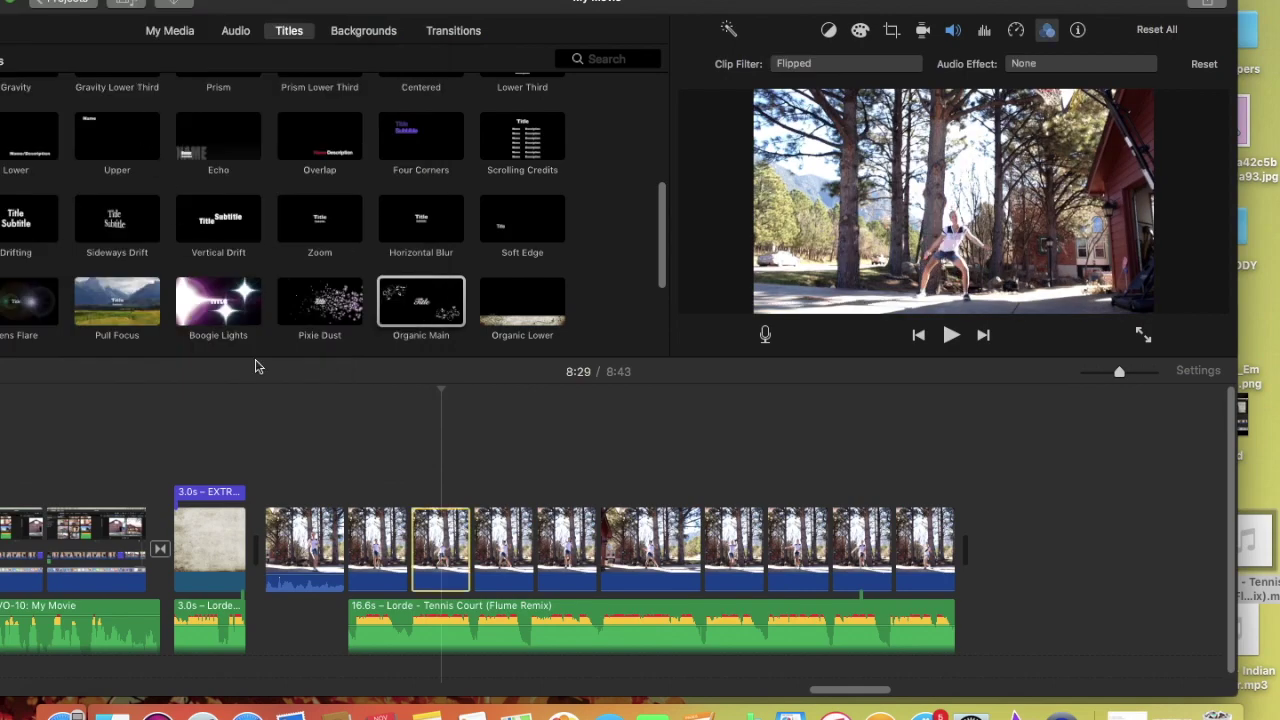
left_click(503, 535)
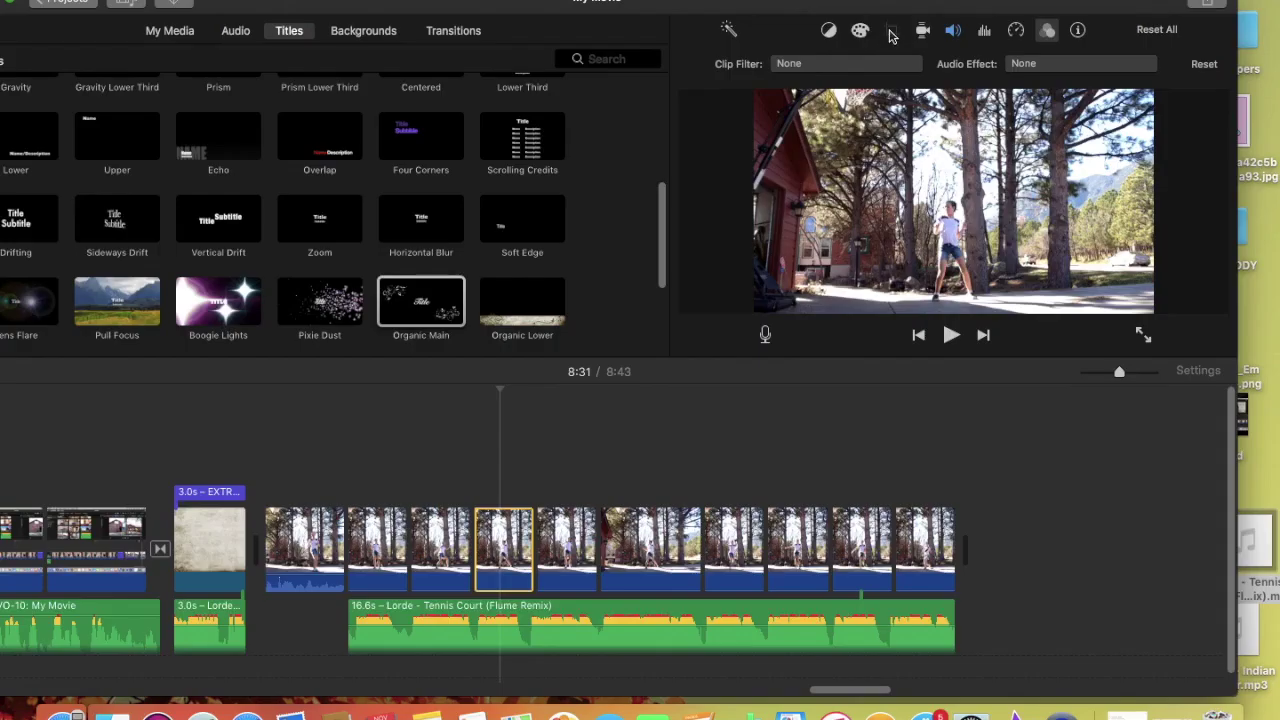
Rotate the dancing clip clockwise twice so it plays upside down.
left_click(890, 30)
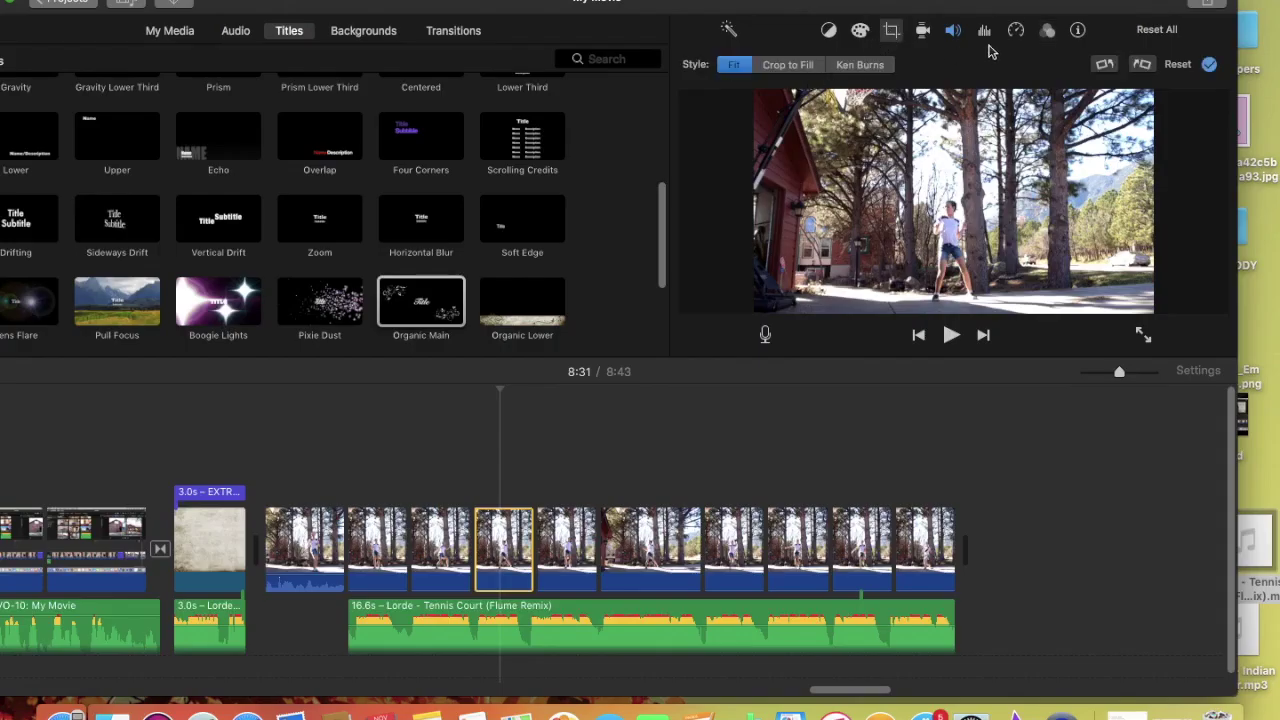
left_click(1143, 65)
left_click(1143, 65)
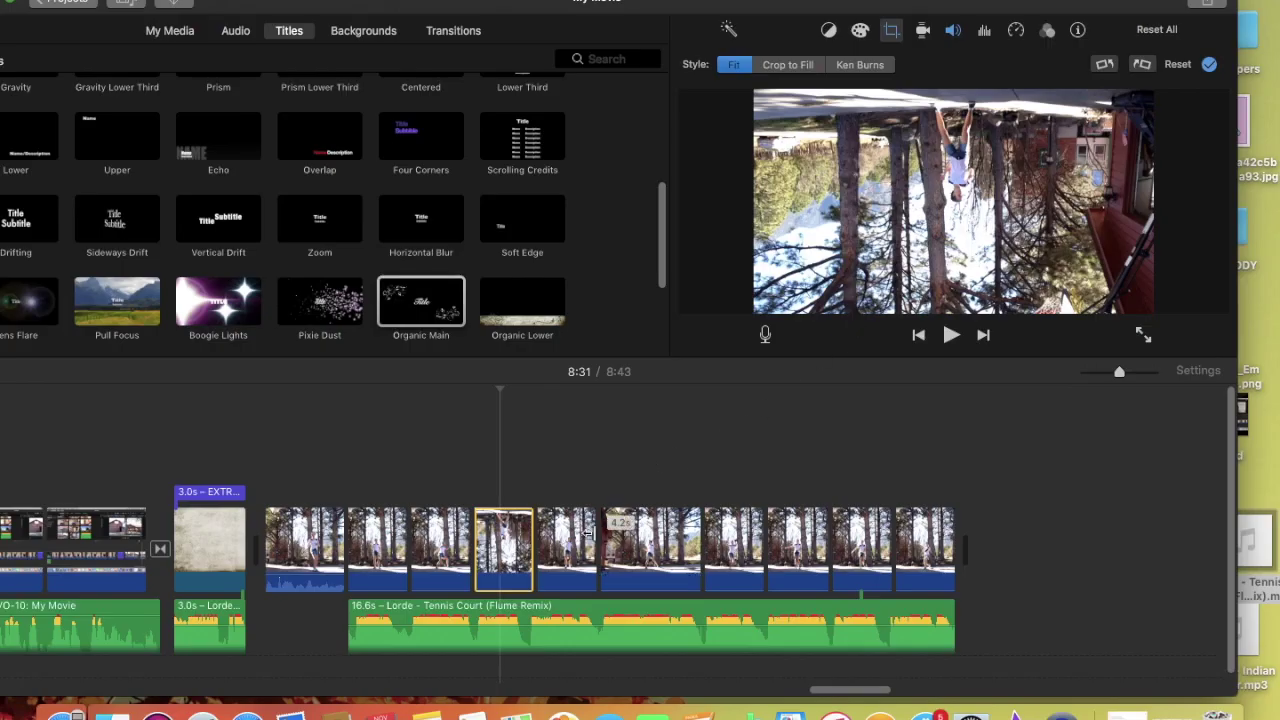
Give the following clip a Ken Burns zoom ending on a small area above the dancer.
left_click(547, 530)
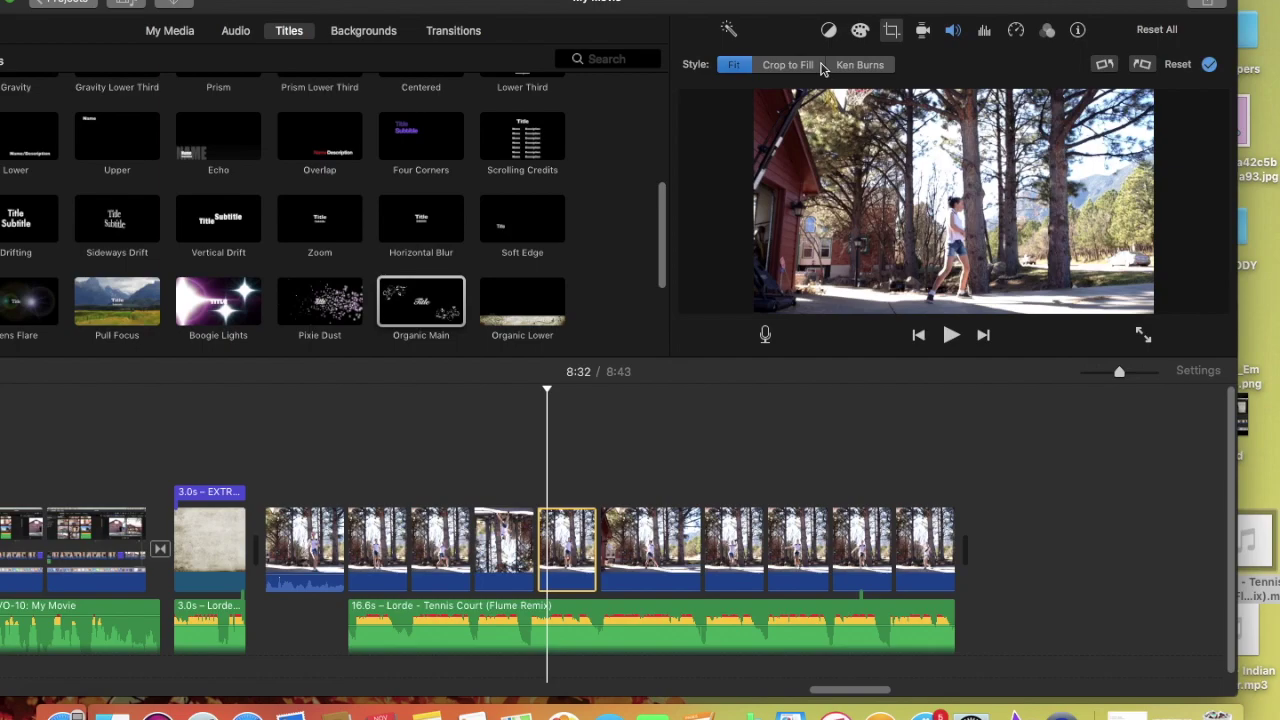
left_click(840, 66)
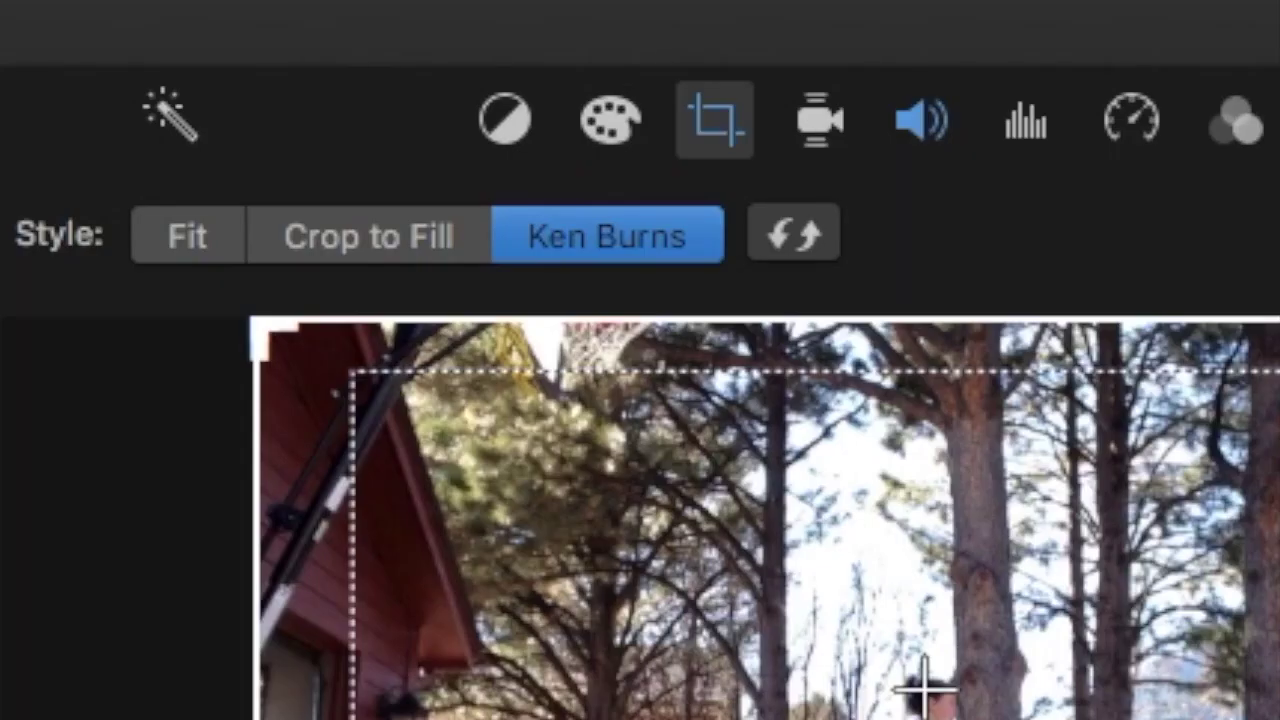
left_click_drag(787, 306, 958, 200)
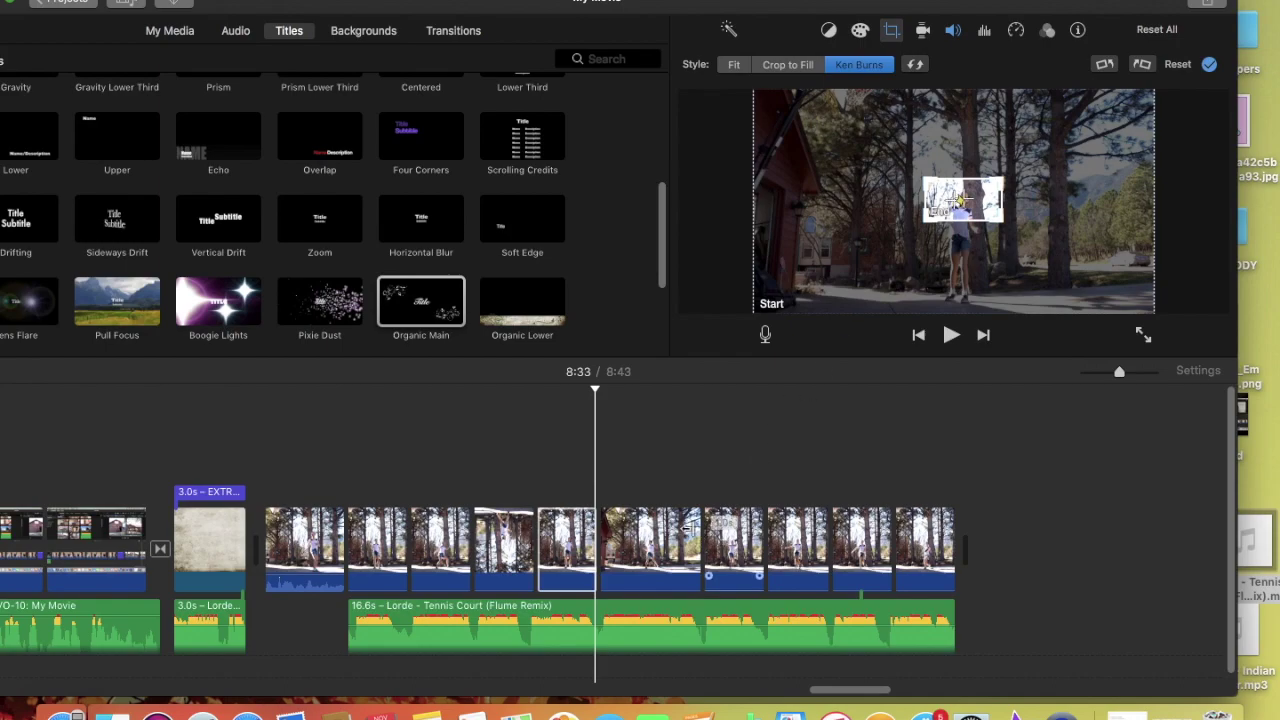
Check the 4.2s clip and Tennis Court song, then reopen the Ken Burns clip's framing options.
left_click(641, 530)
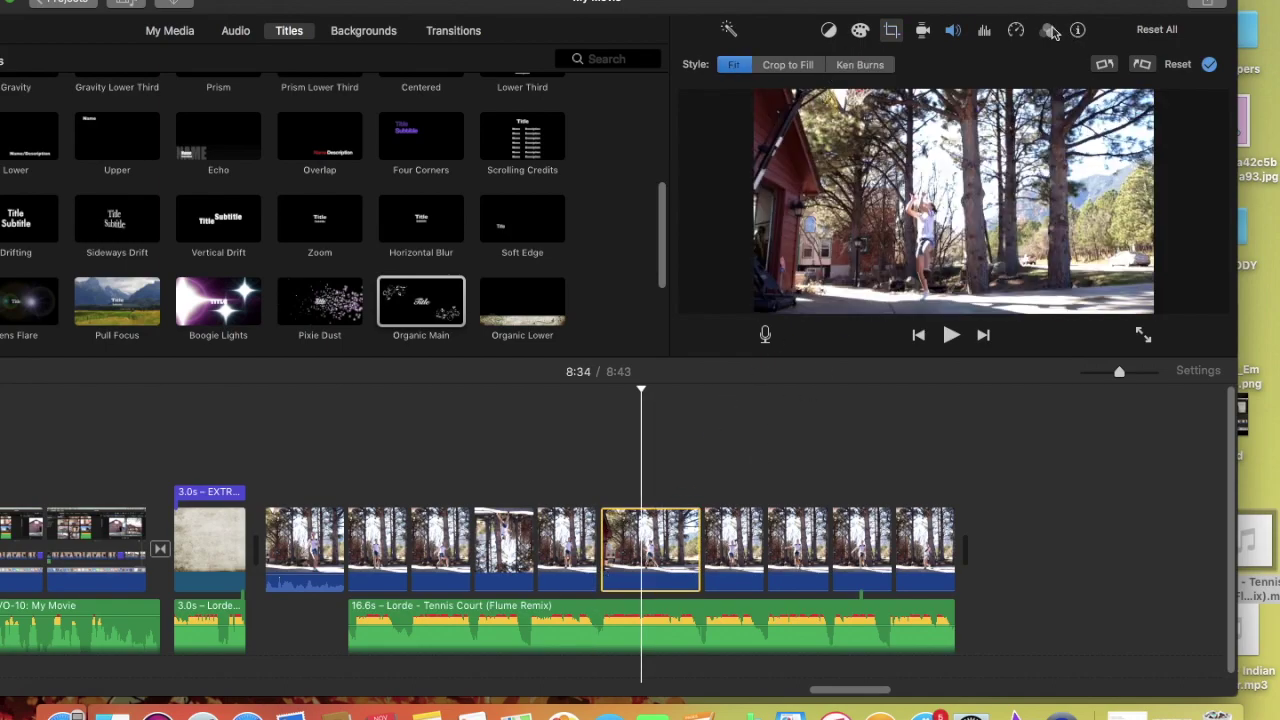
left_click(629, 548)
left_click(621, 560)
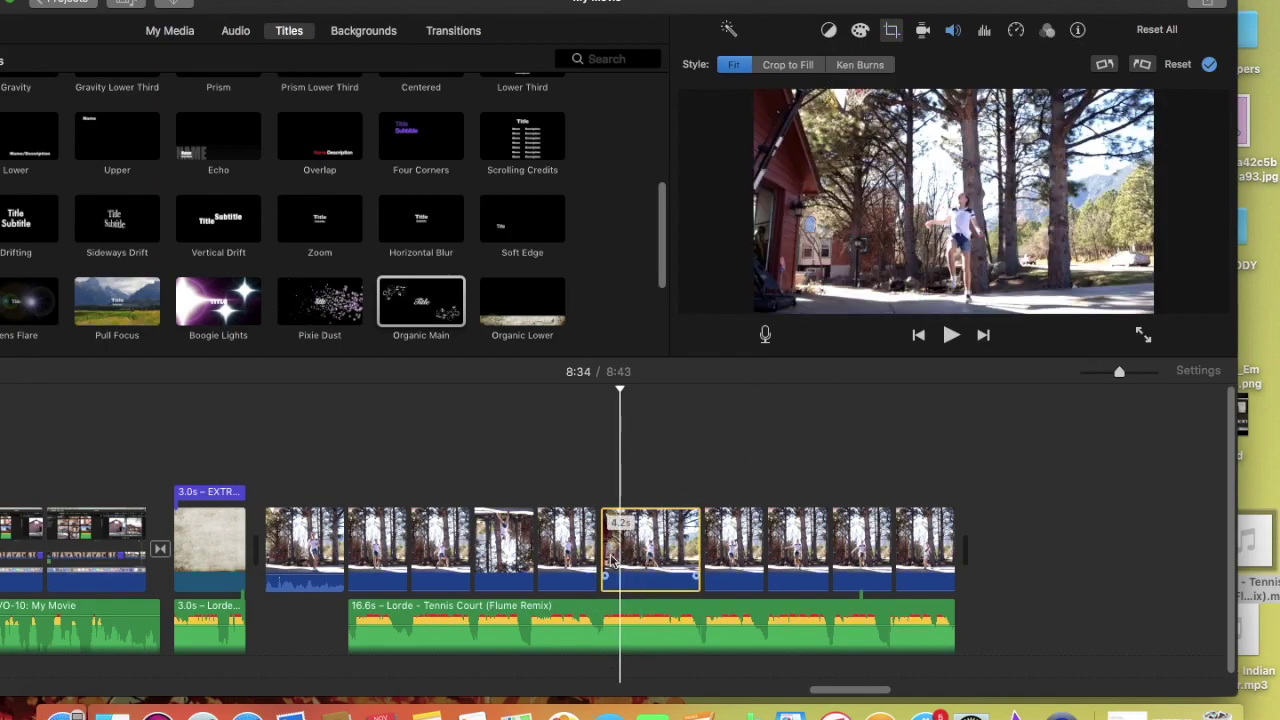
left_click(603, 609)
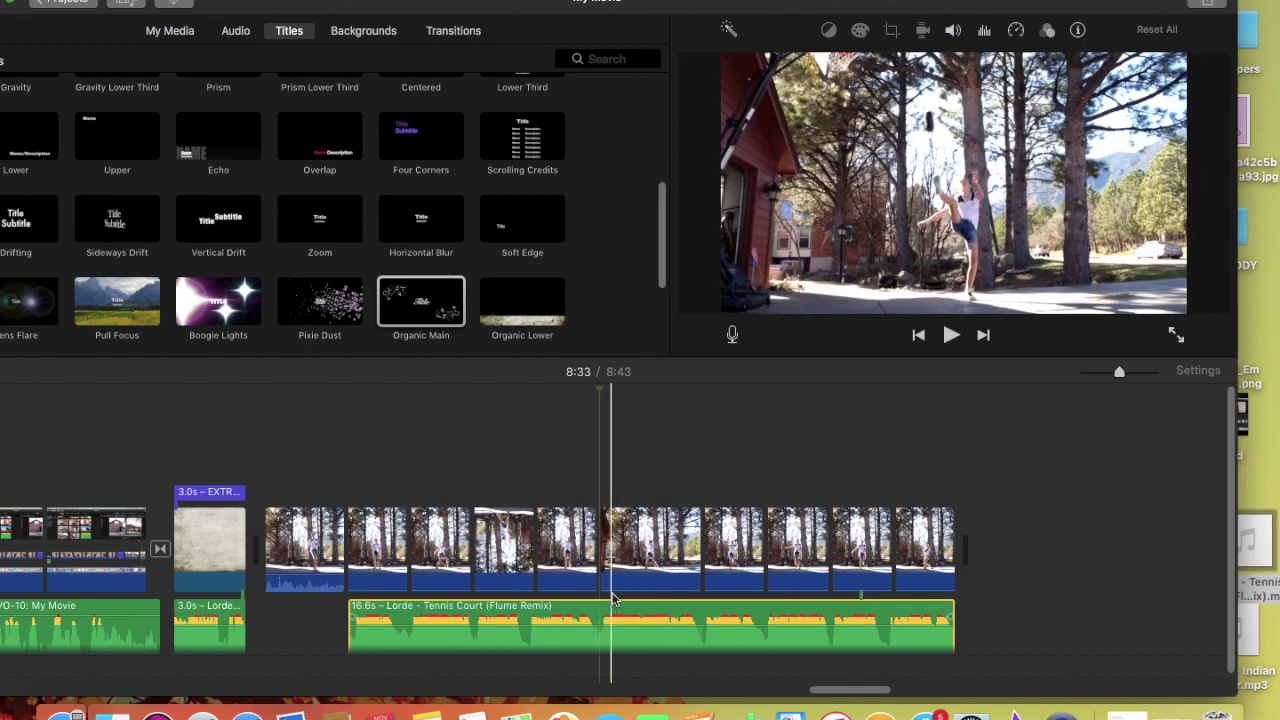
left_click(617, 571)
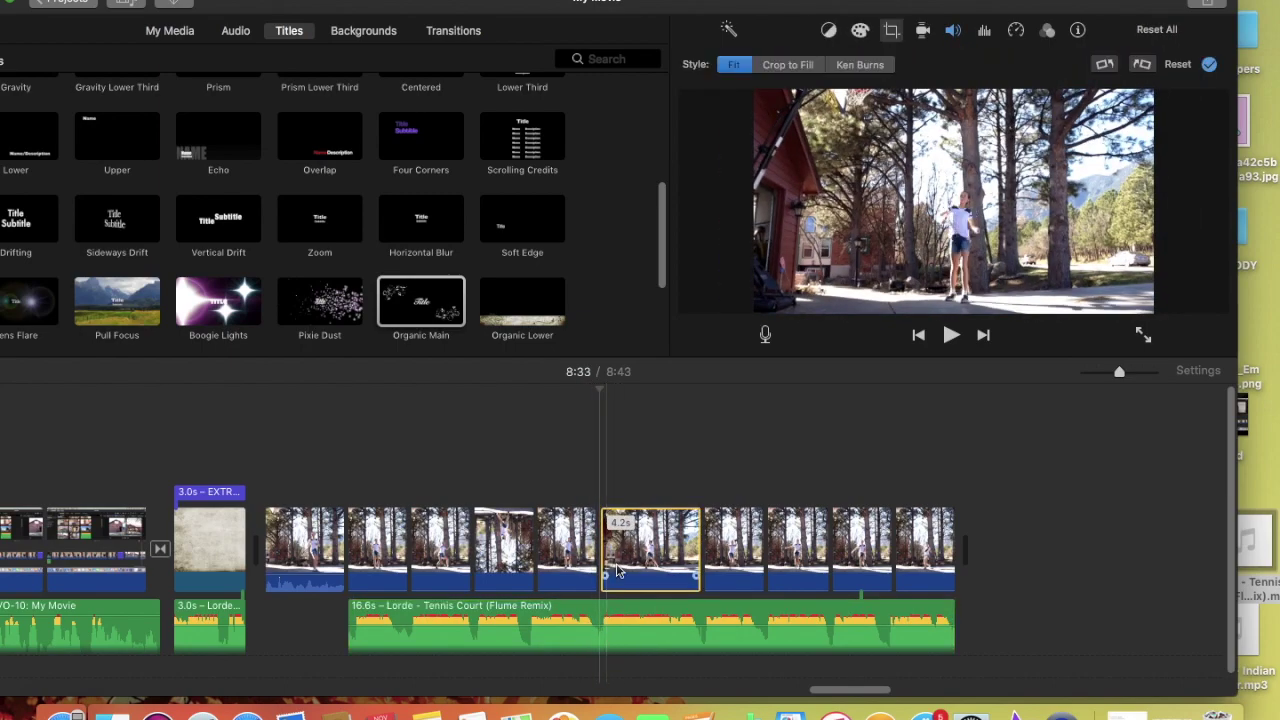
left_click(565, 521)
left_click(828, 29)
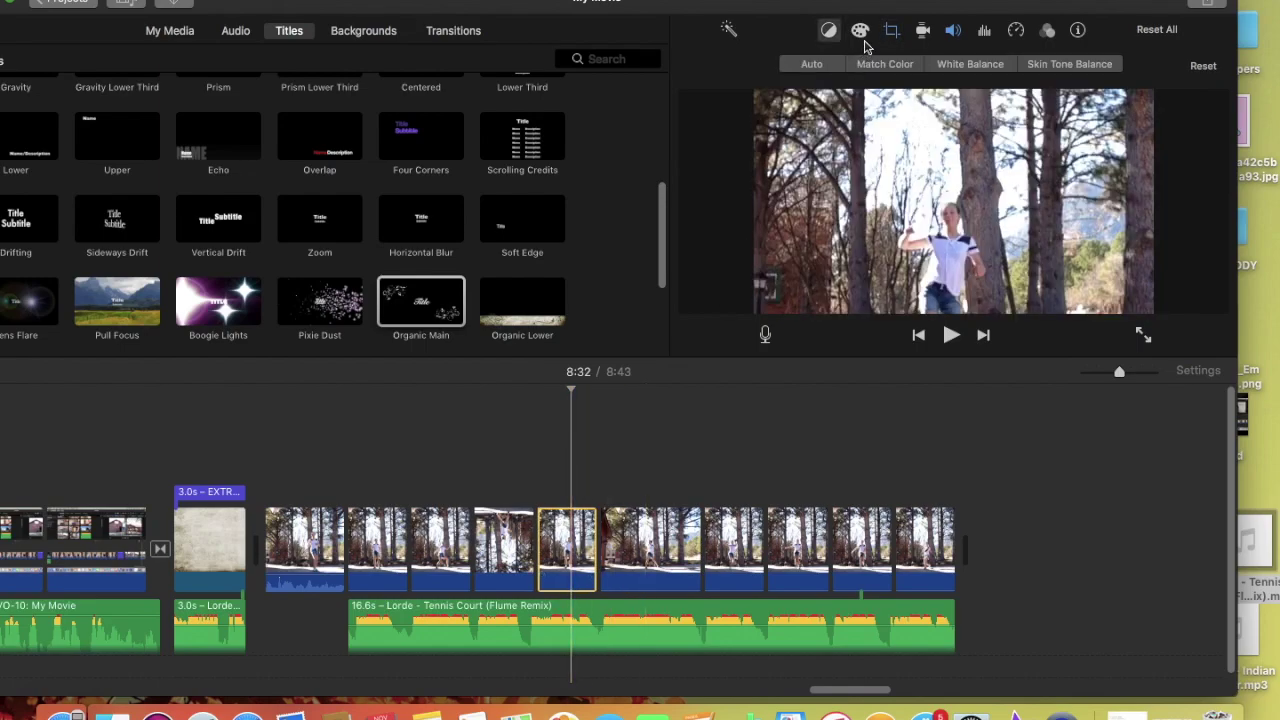
left_click(891, 29)
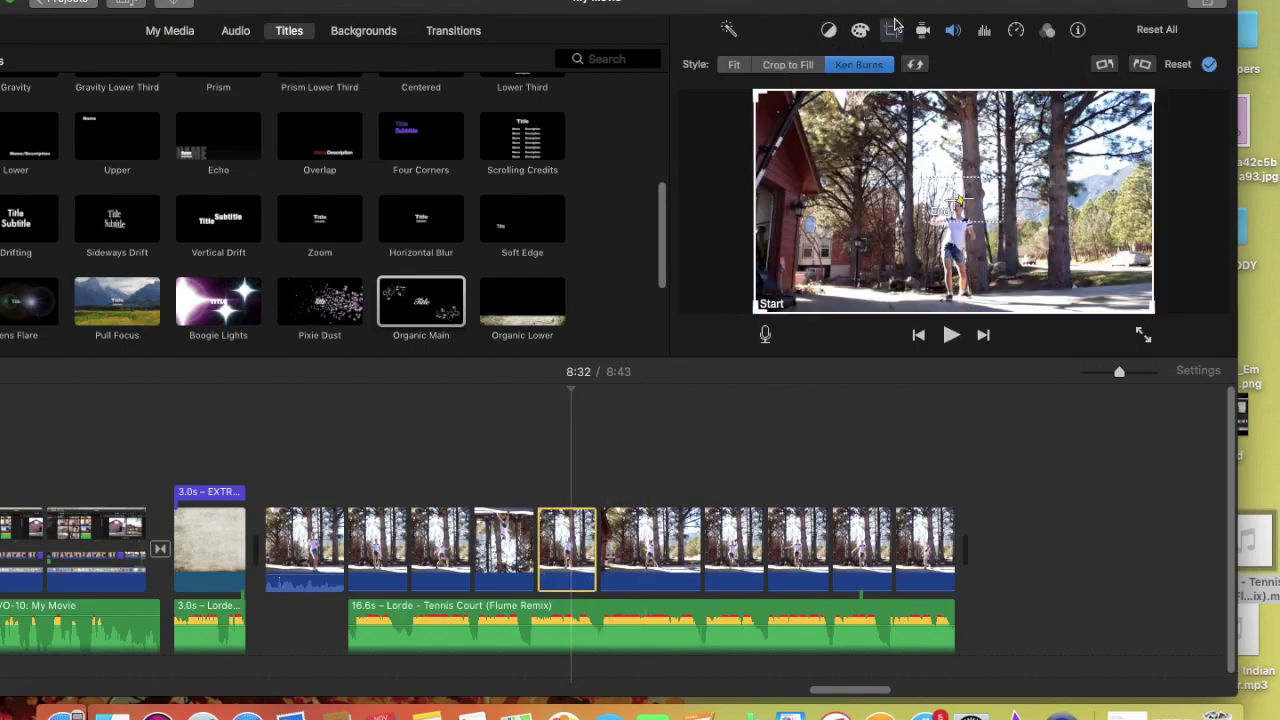
left_click(776, 65)
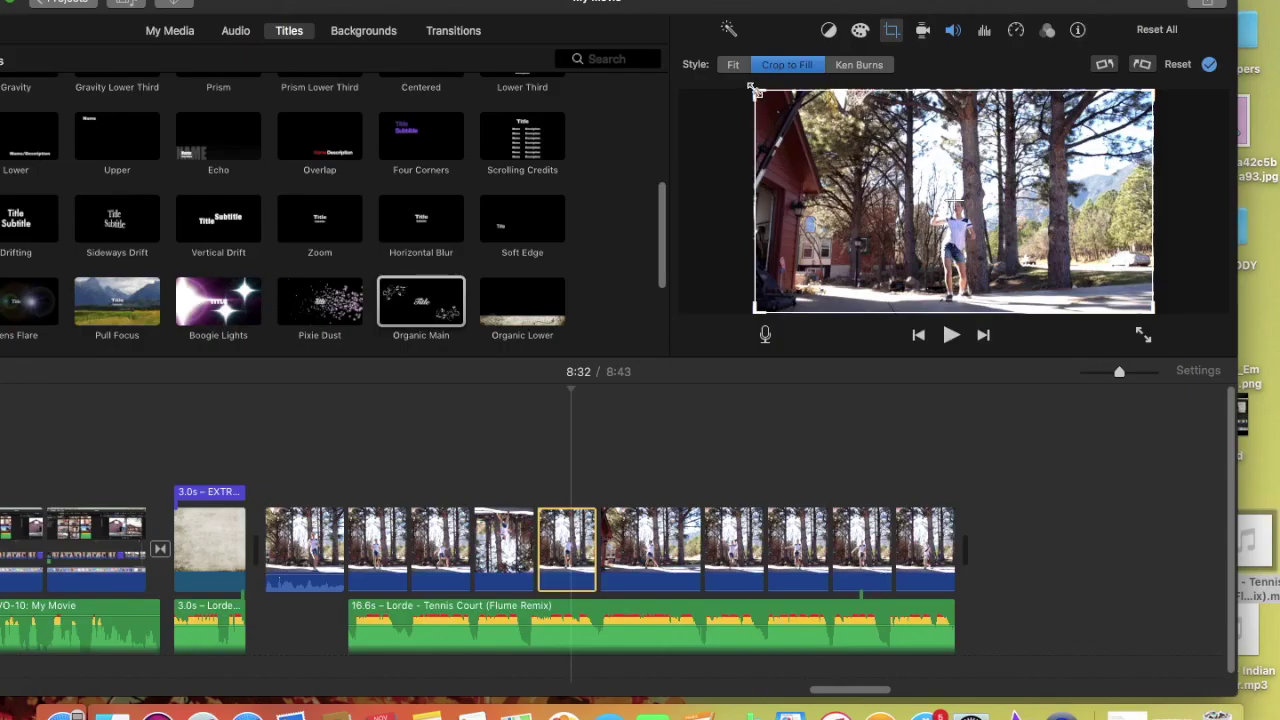
left_click_drag(755, 90, 997, 222)
left_click_drag(1030, 265, 918, 232)
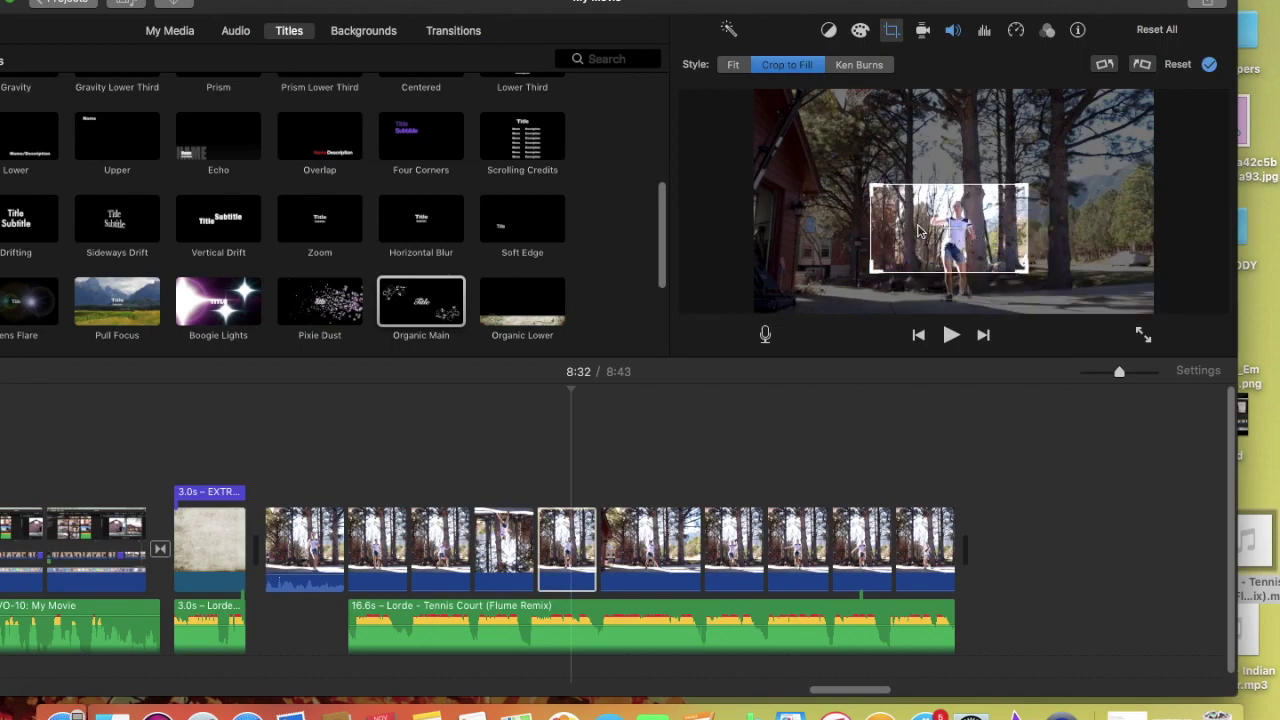
left_click(660, 530)
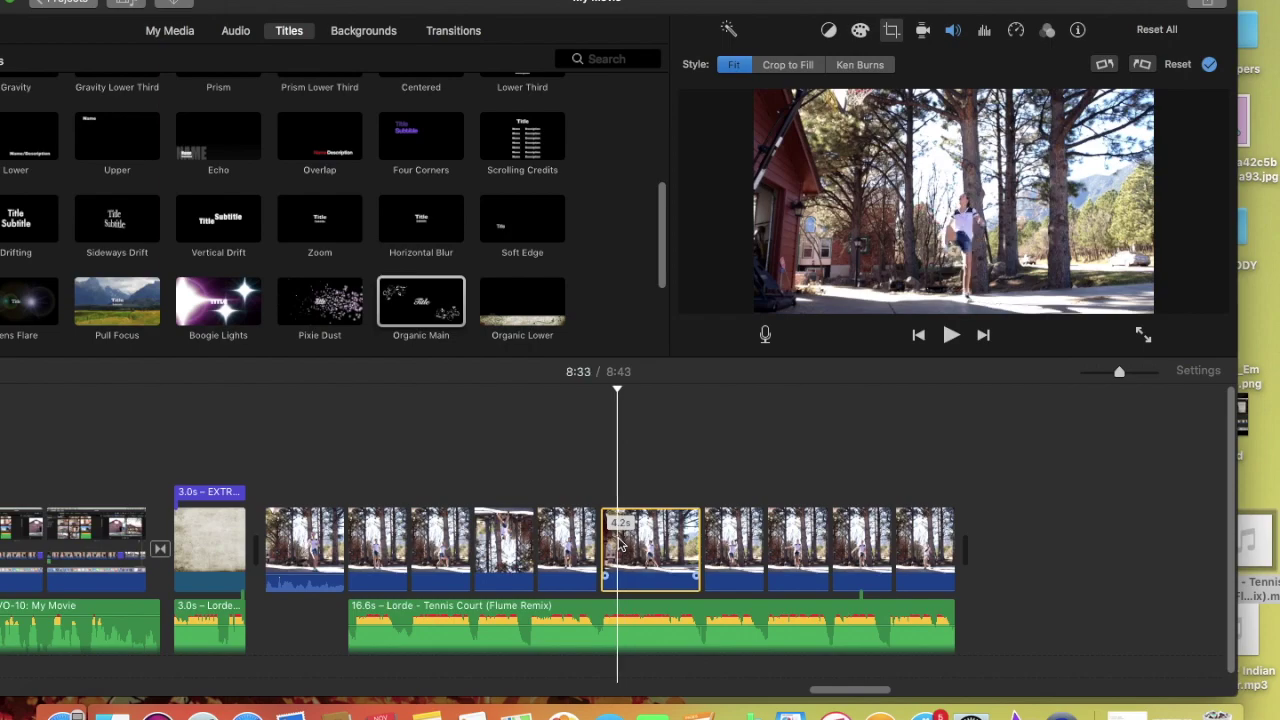
left_click(828, 29)
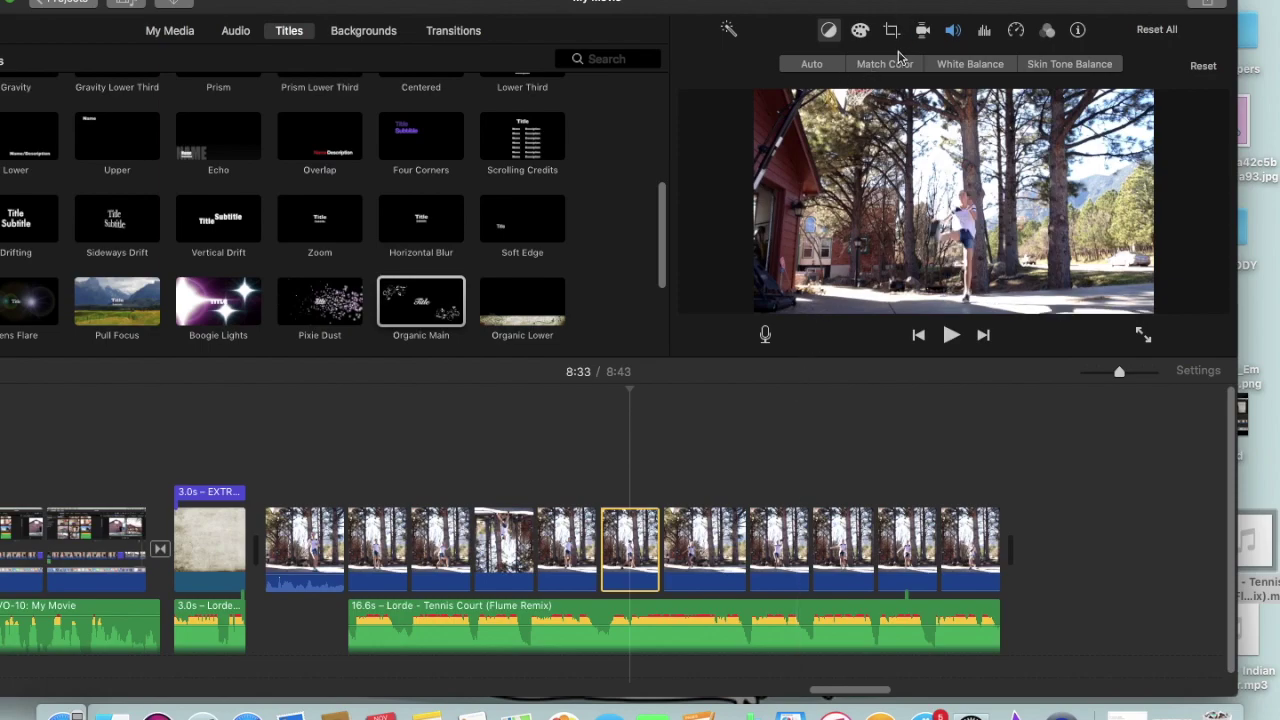
left_click(888, 30)
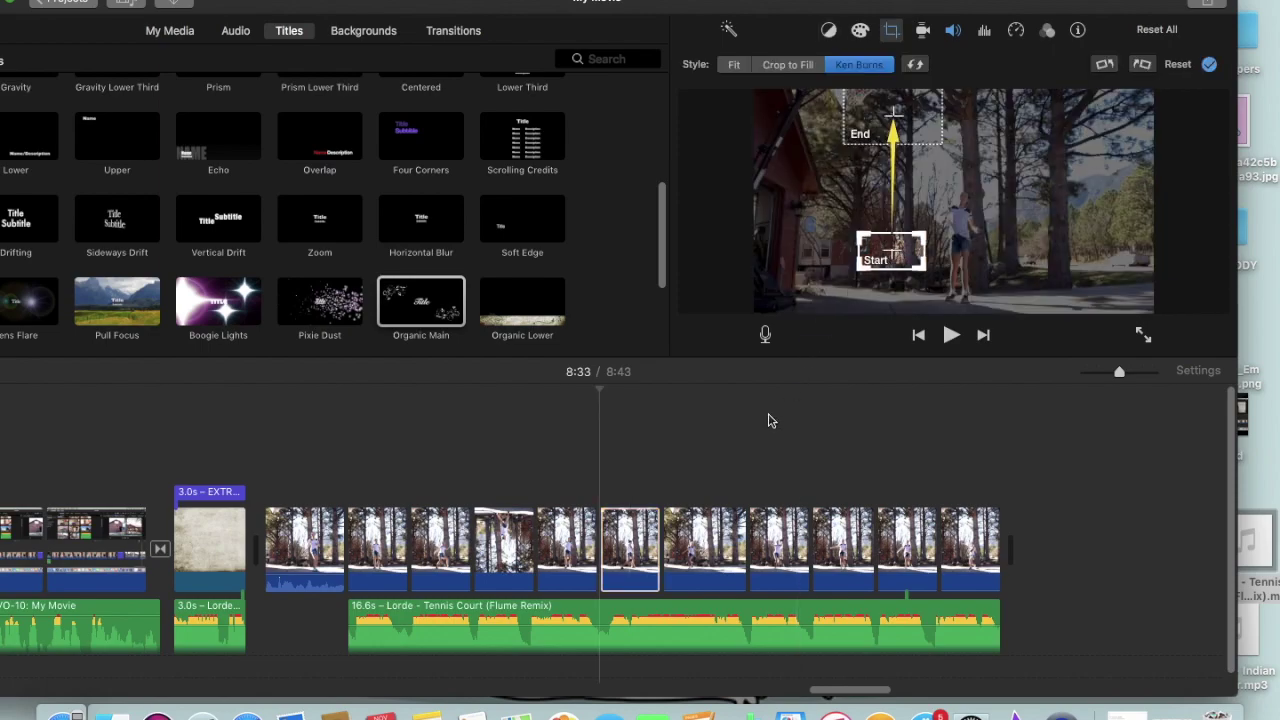
left_click(604, 601)
key("space")
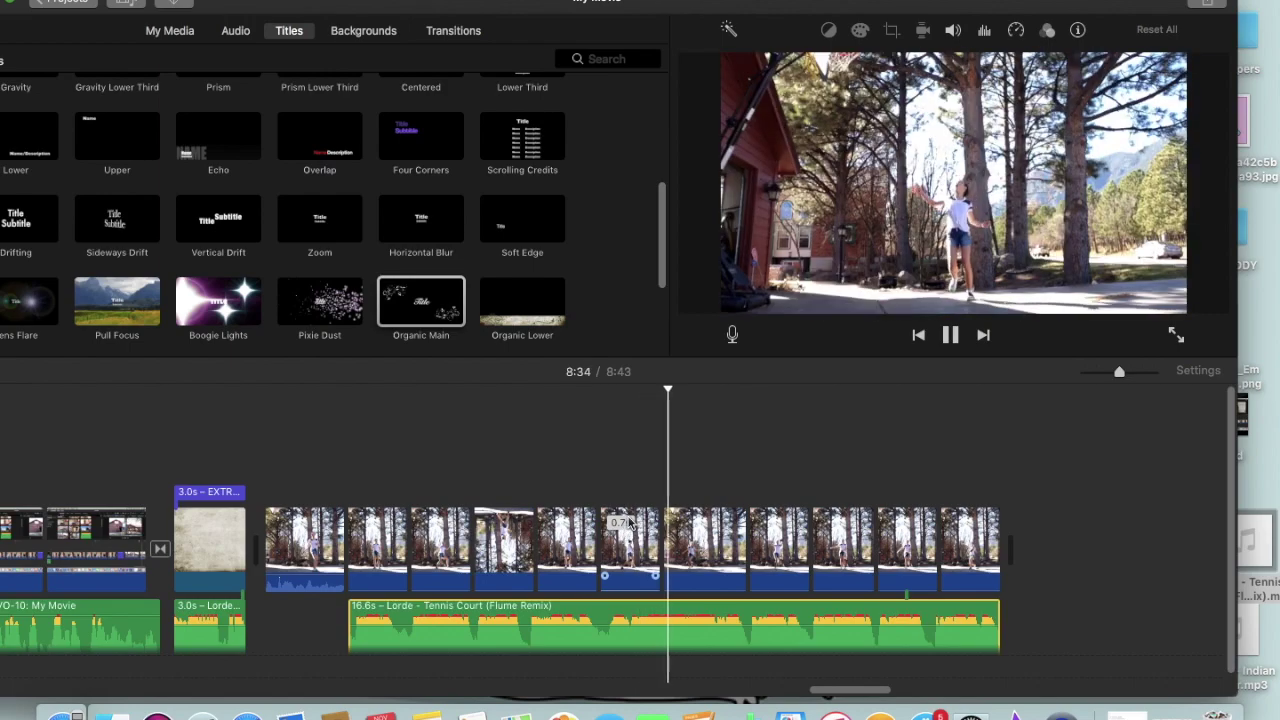
left_click(629, 521)
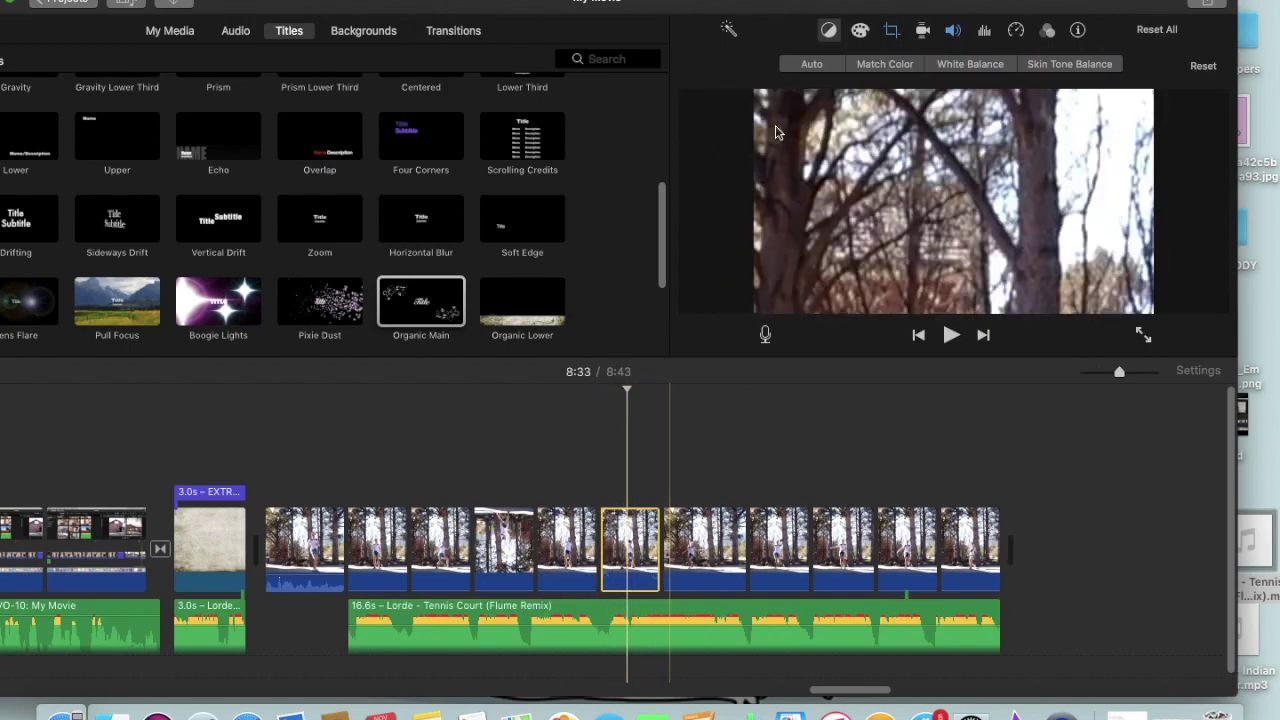
left_click(892, 31)
left_click_drag(897, 263, 935, 262)
left_click(888, 100)
left_click_drag(725, 93, 700, 86)
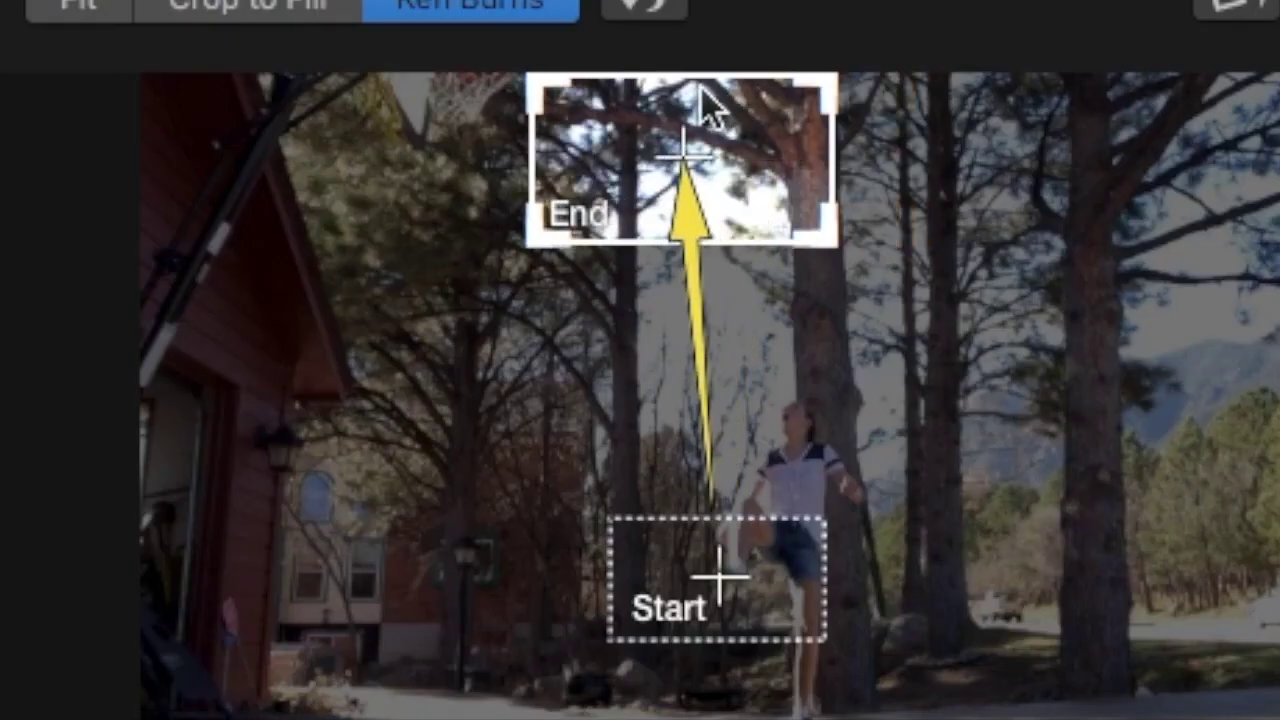
key("space")
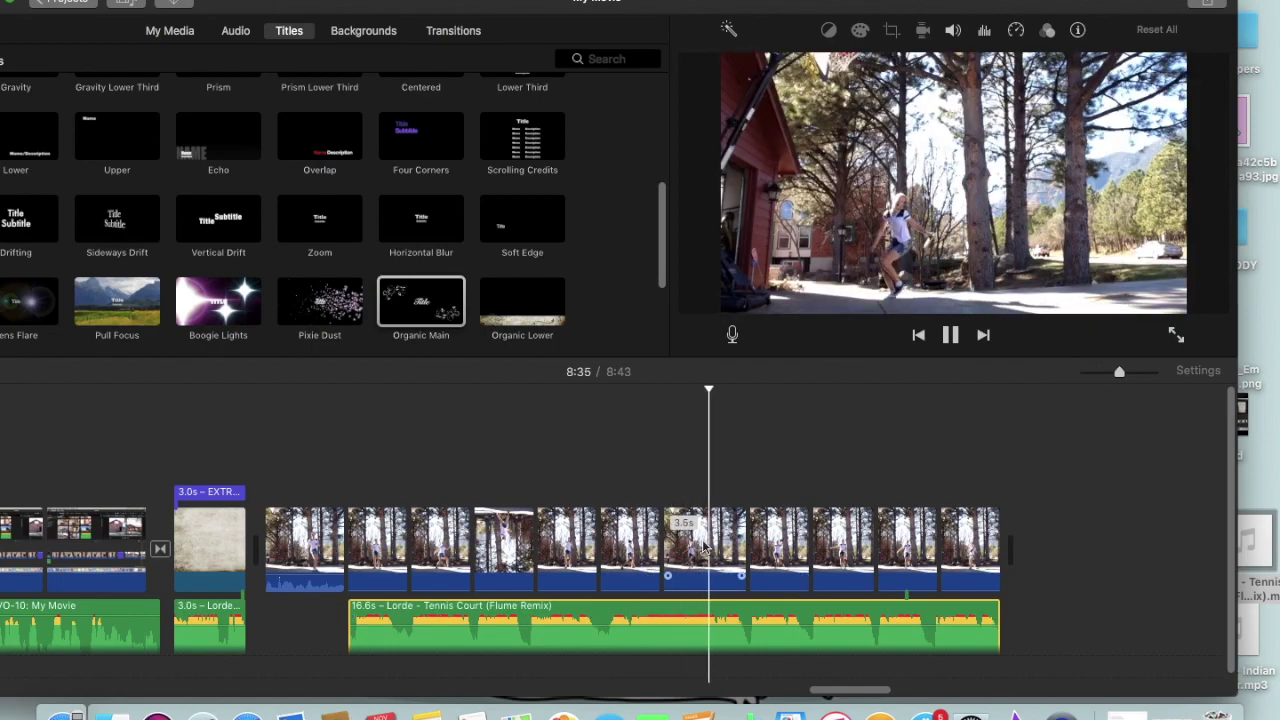
left_click(698, 548)
Undo an accidental clip stretch and select the next short dance clip.
left_click_drag(744, 548, 740, 538)
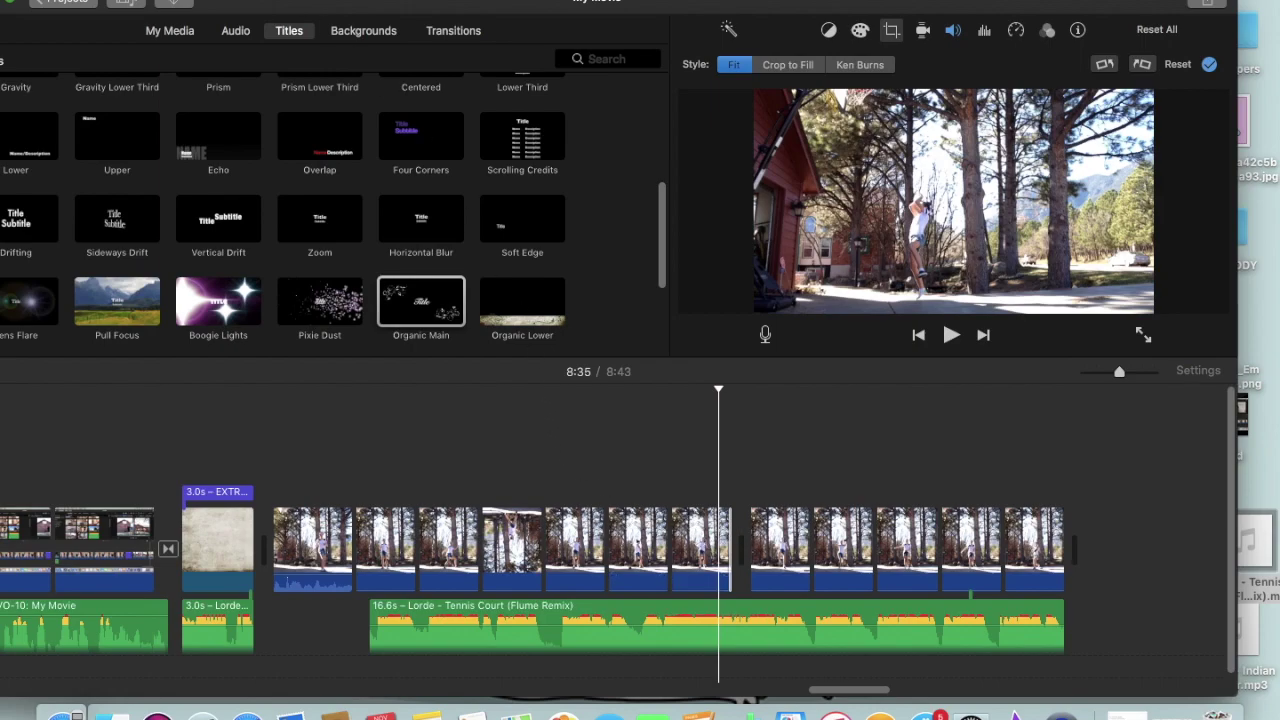
left_click(150, 0)
left_click(183, 0)
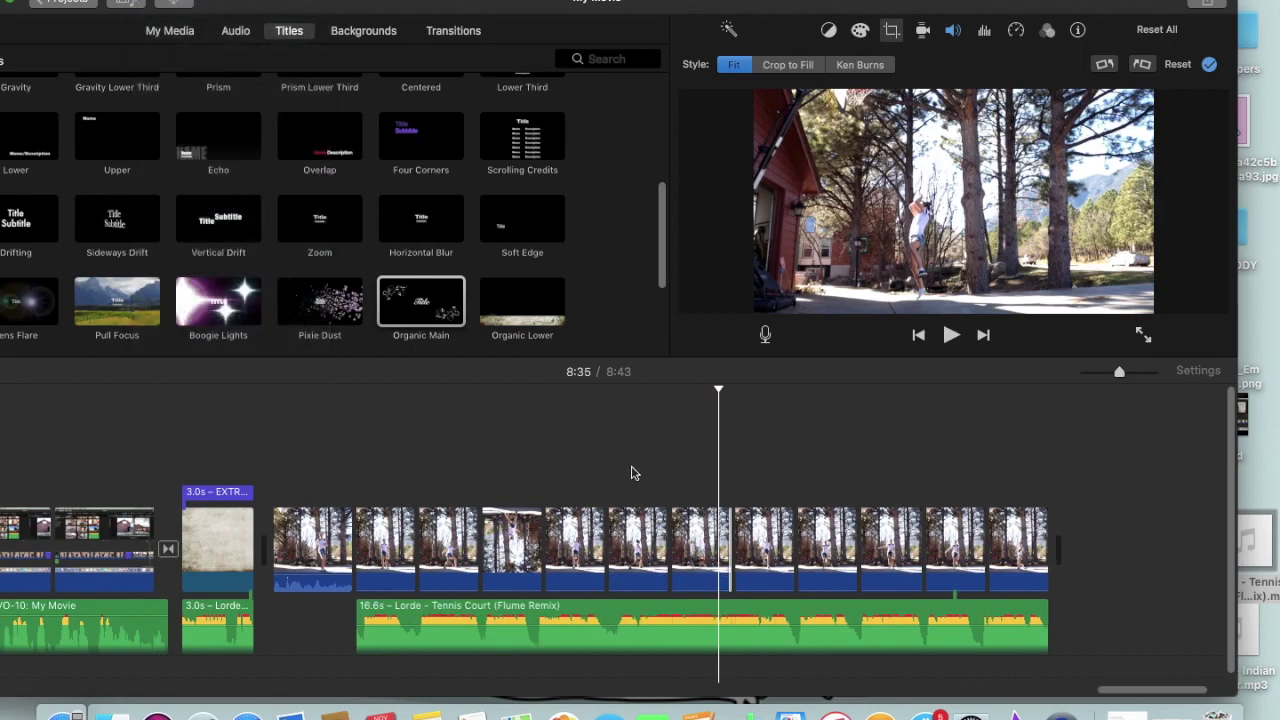
left_click(758, 549)
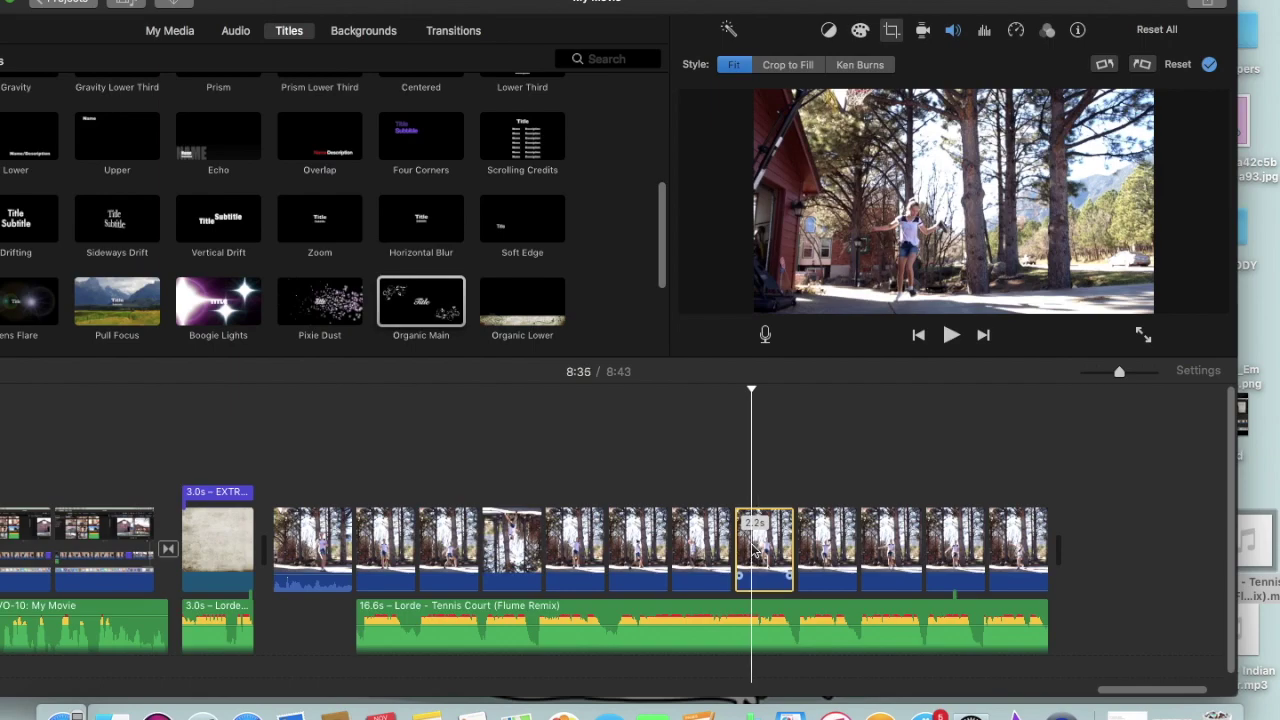
left_click(742, 545)
left_click(712, 542)
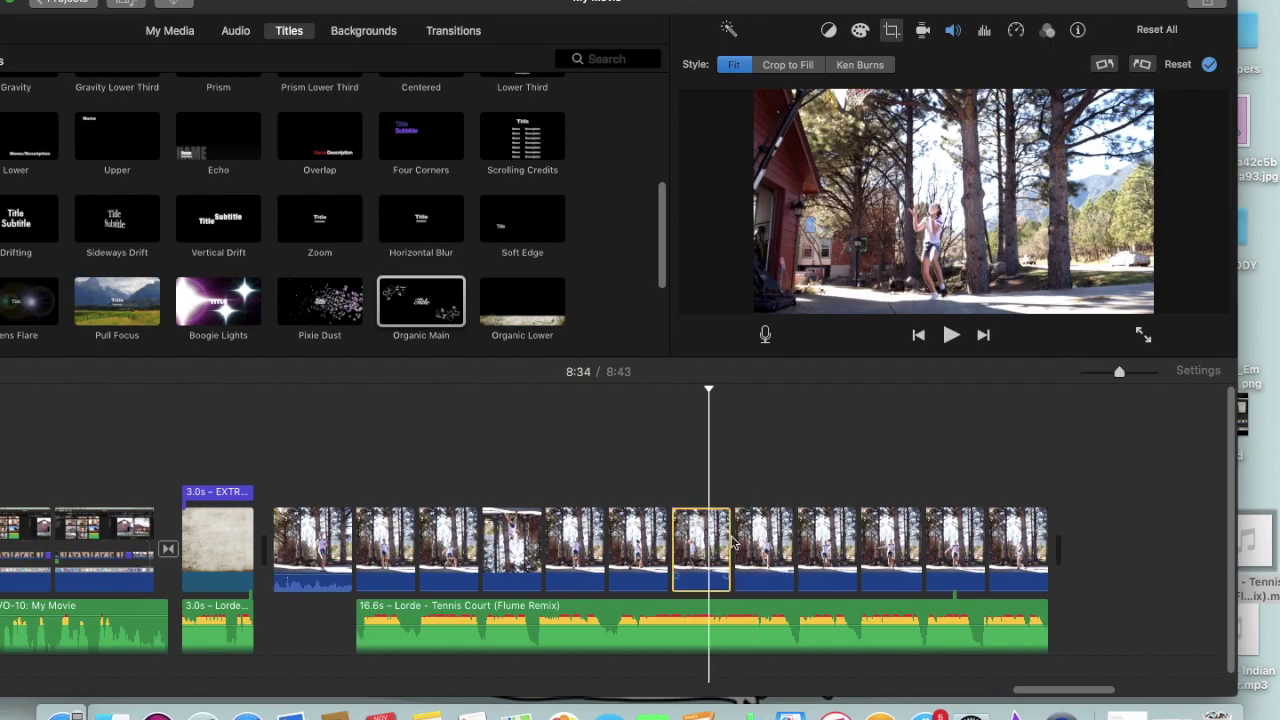
left_click(688, 545)
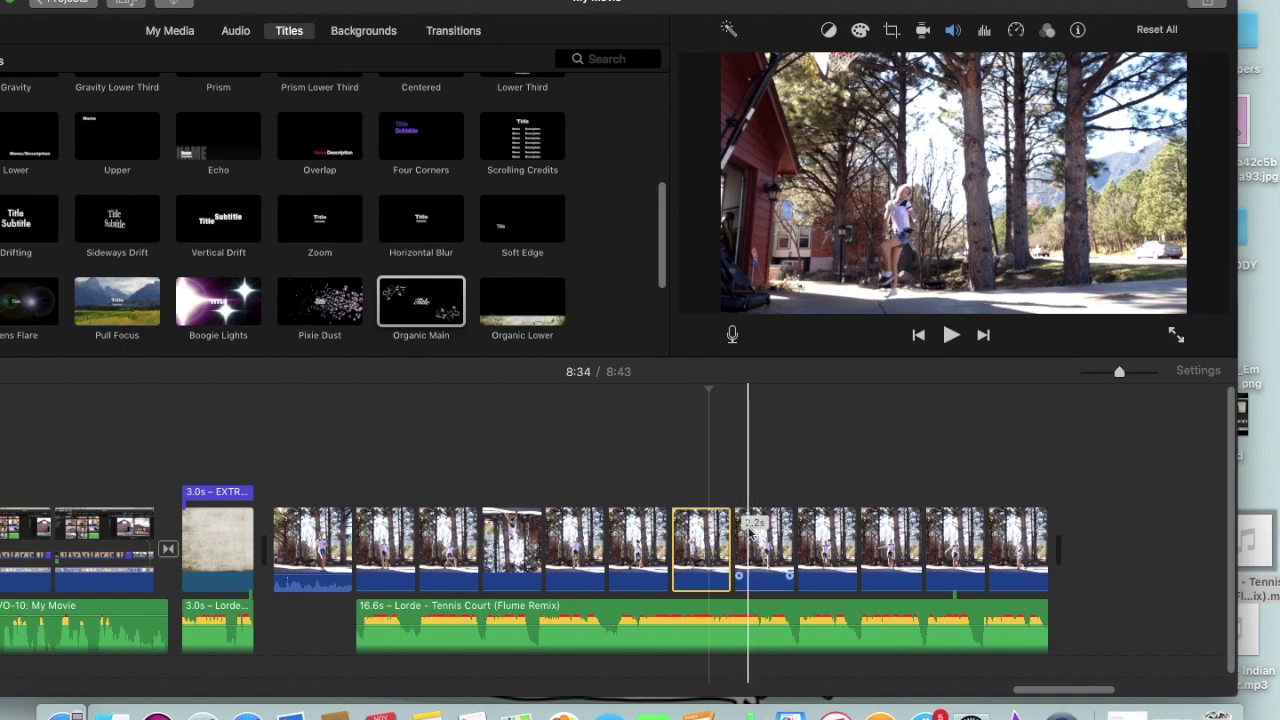
left_click(746, 535)
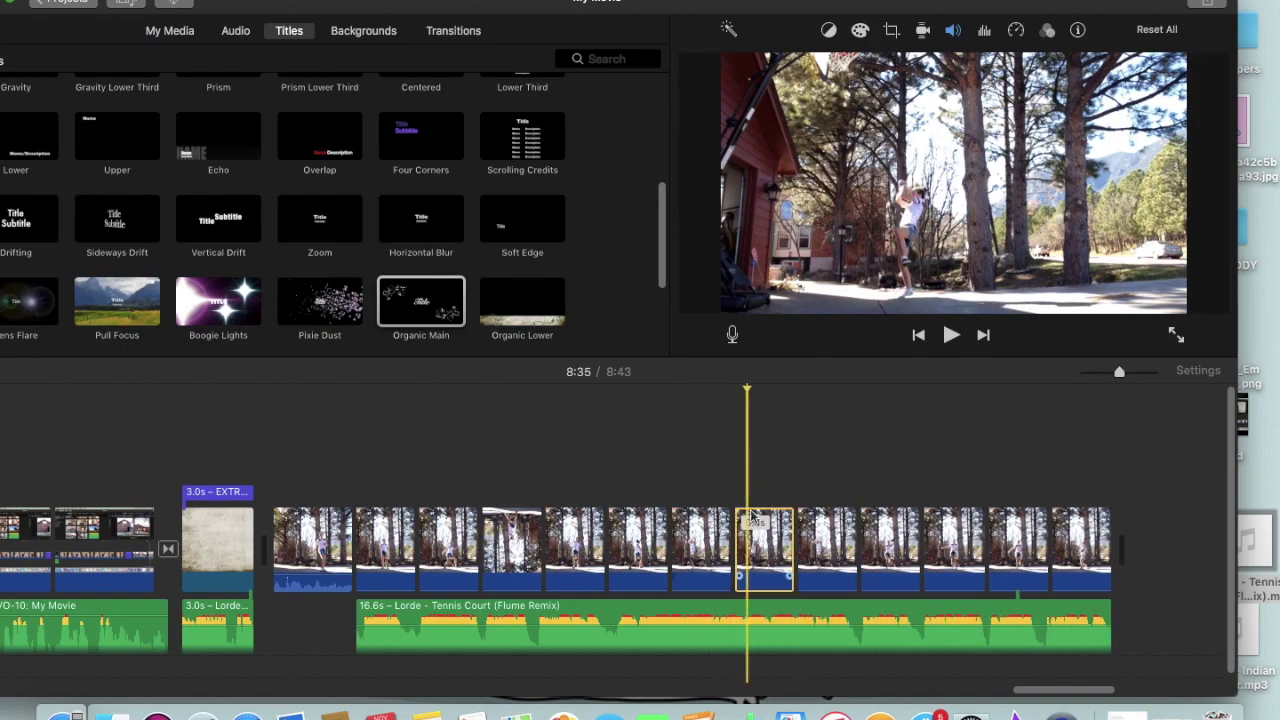
Crop that clip to fill, tightly on the frame centre, and play it back.
left_click(891, 29)
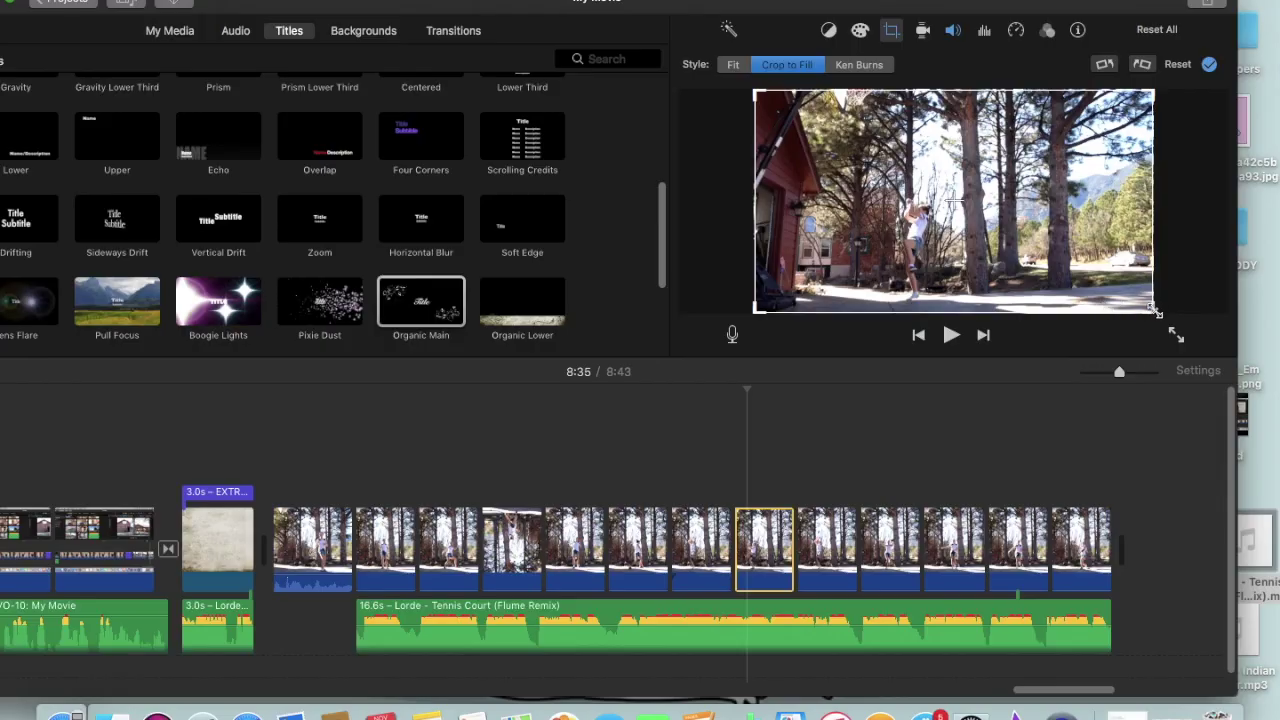
left_click_drag(1155, 310, 908, 200)
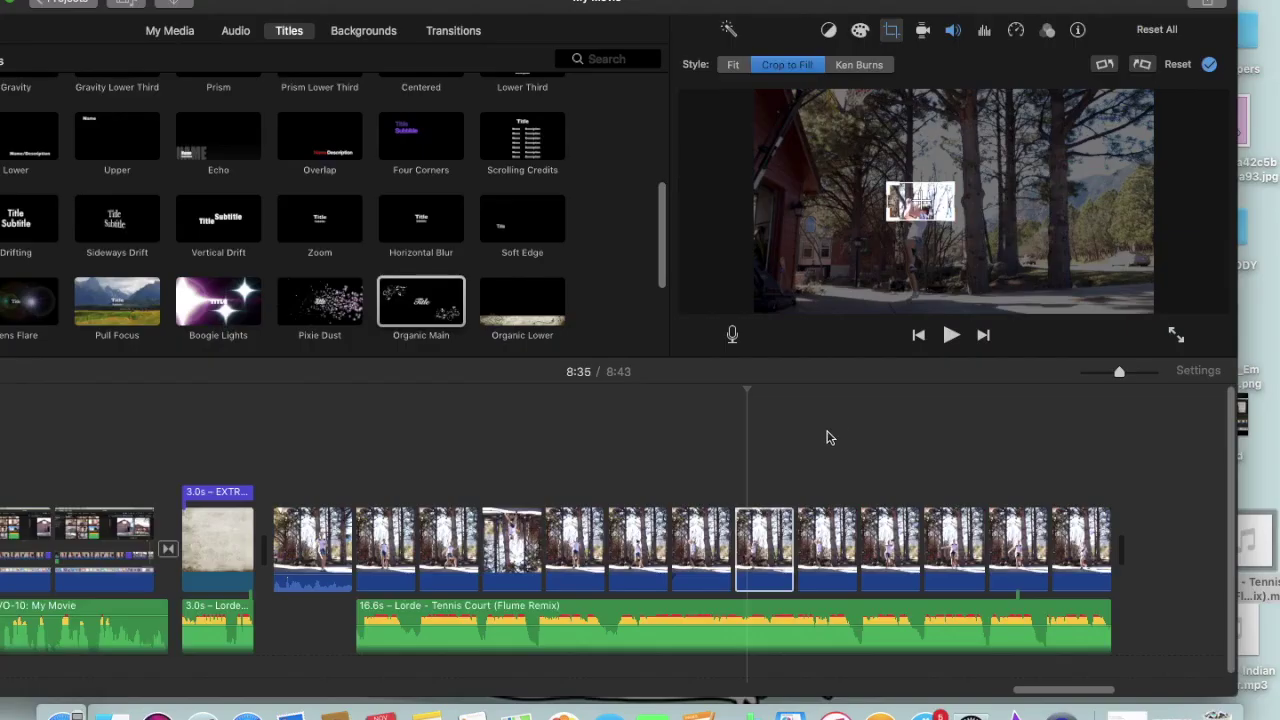
left_click(797, 450)
key("space")
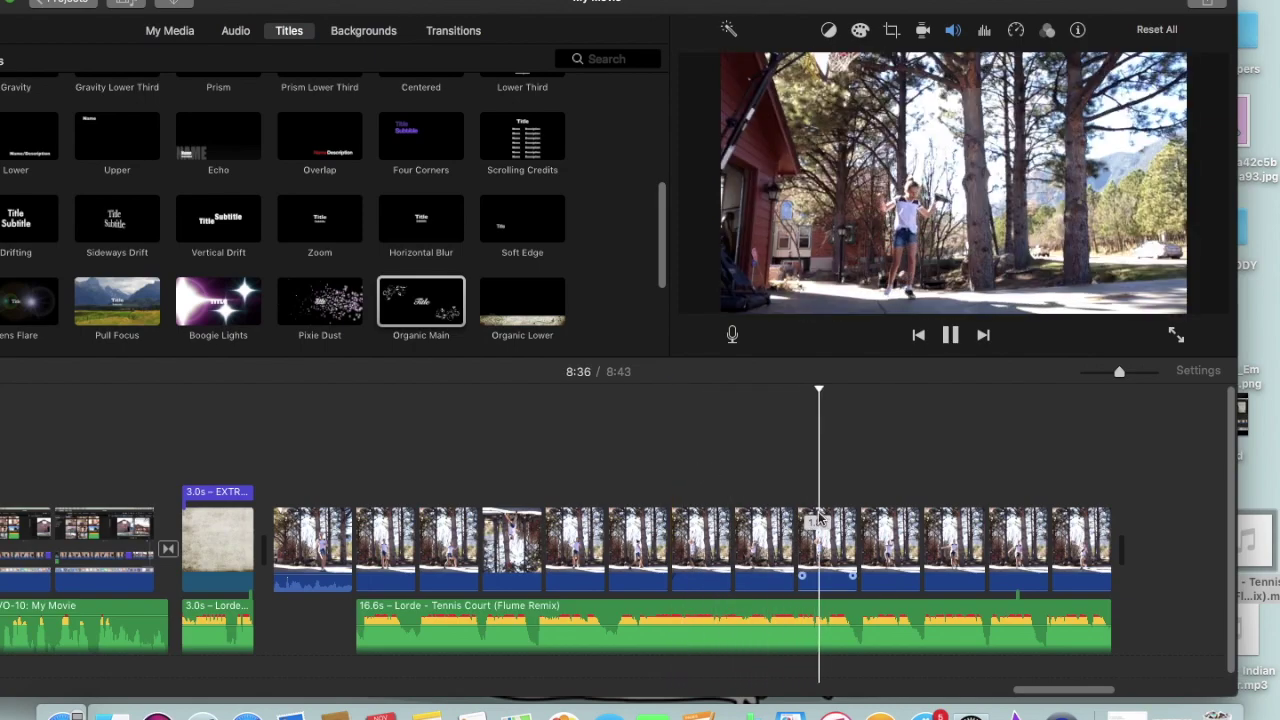
left_click(822, 550)
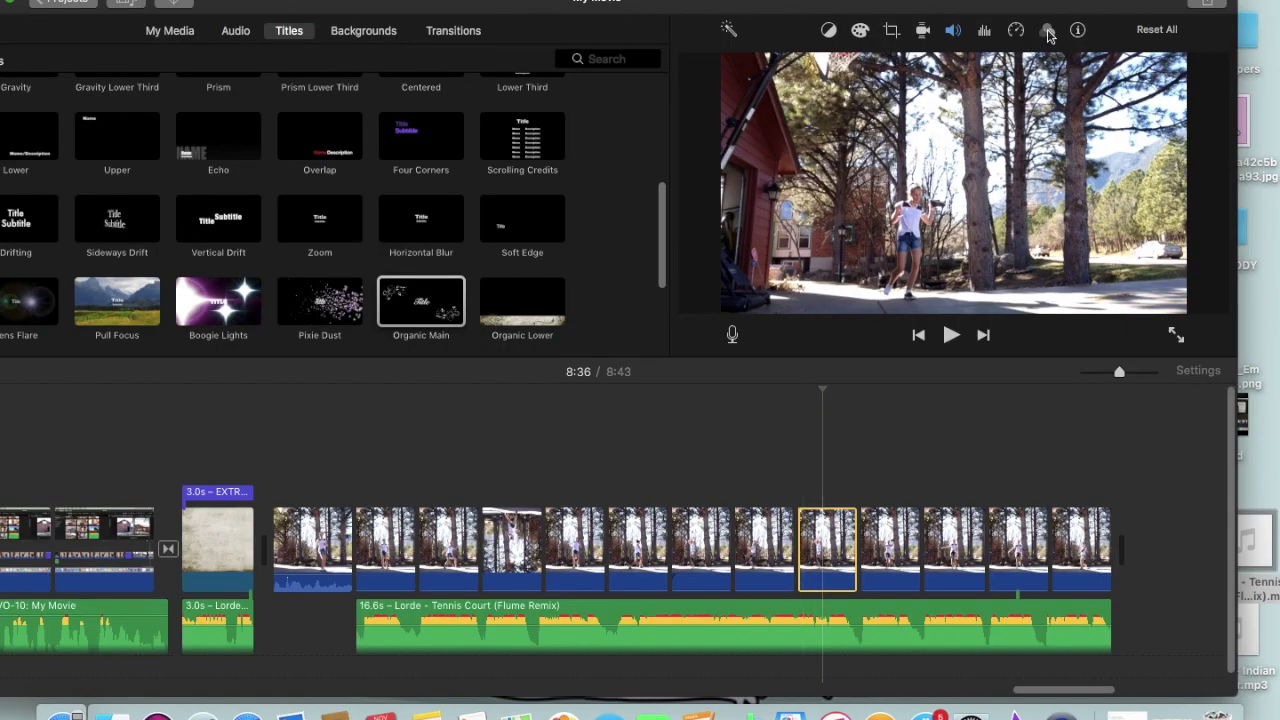
Preview clip filters on this clip and the following one, leaving both at None.
left_click(1047, 31)
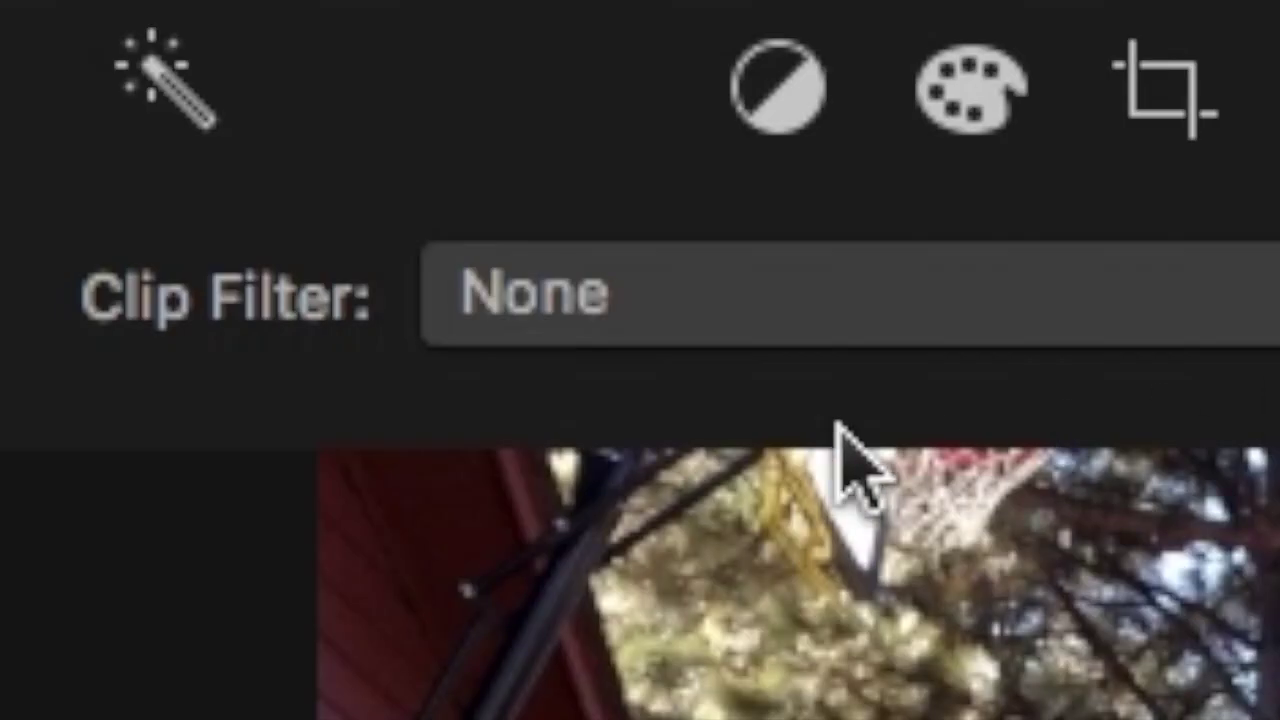
left_click(830, 63)
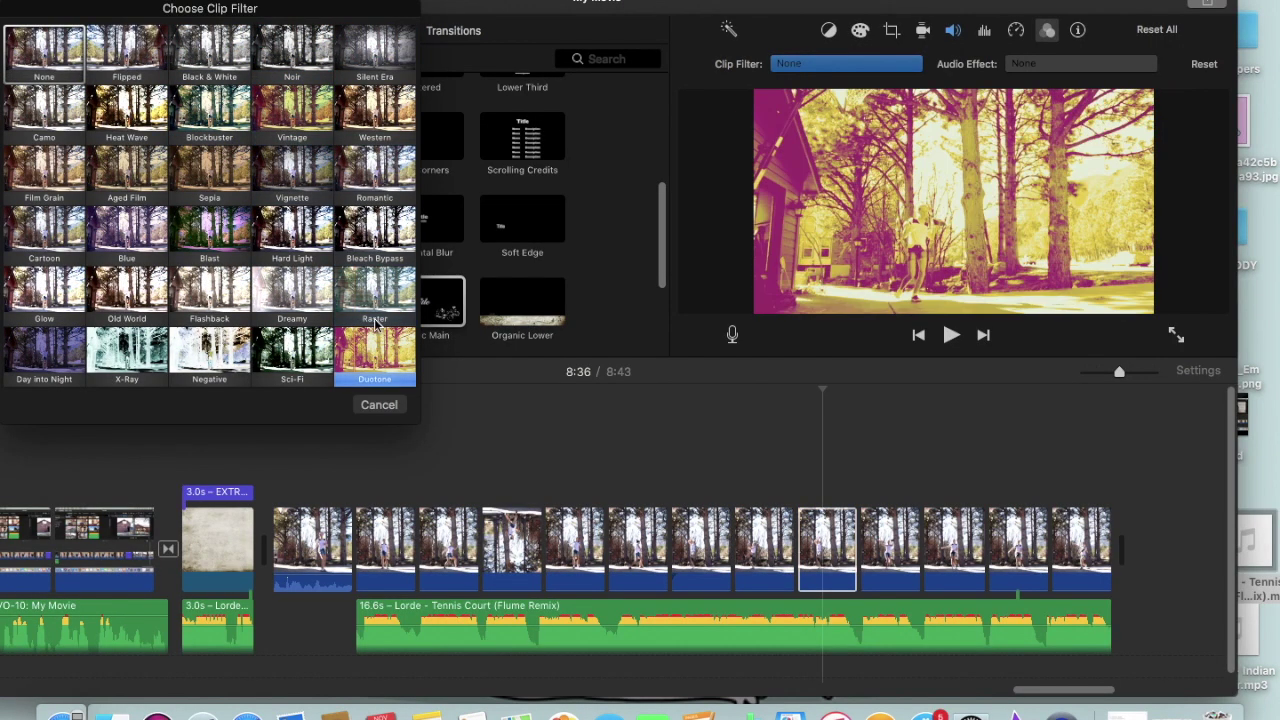
left_click(814, 486)
left_click(871, 533)
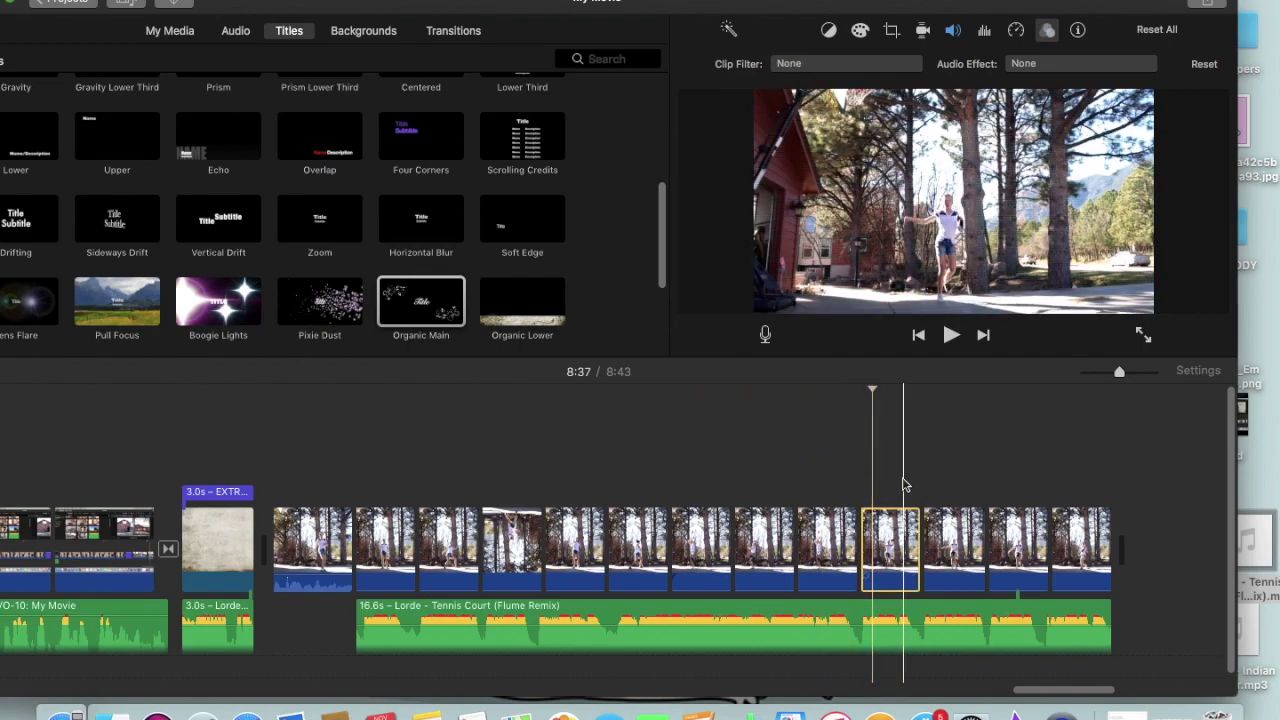
left_click(808, 66)
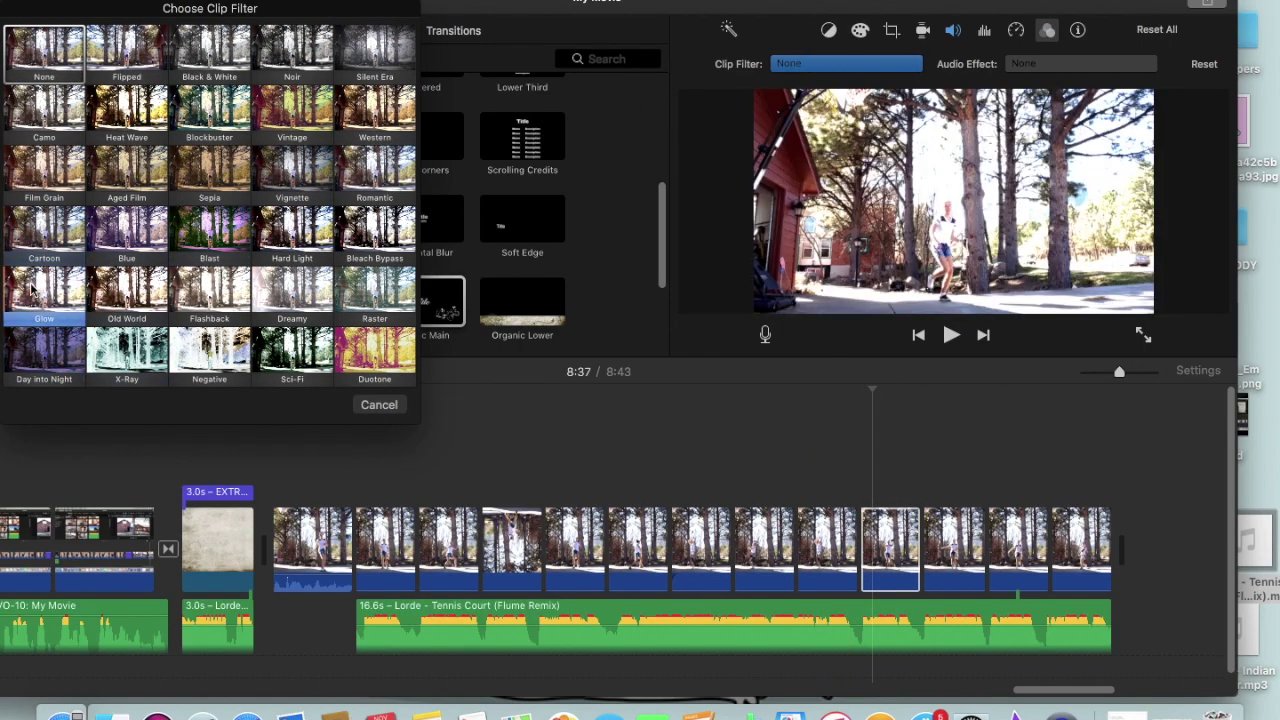
left_click(376, 406)
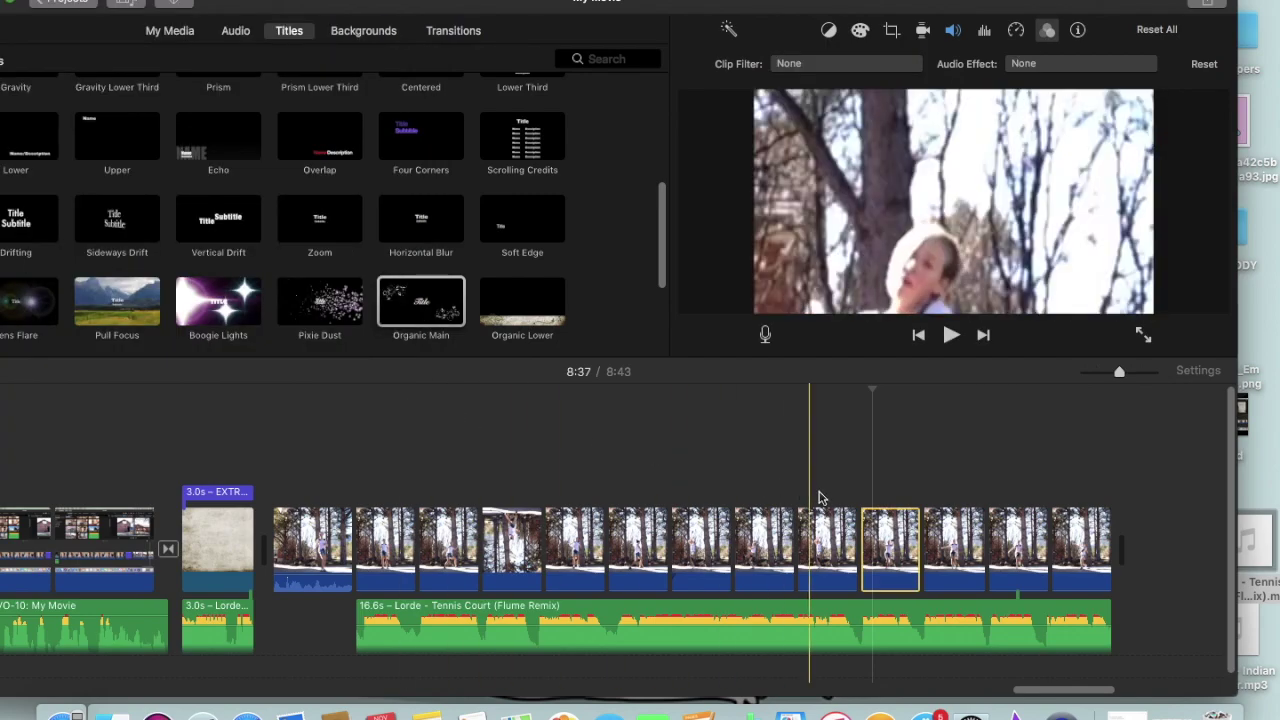
Crop the clip to fill, with the crop box tightly framing the runner.
left_click(892, 32)
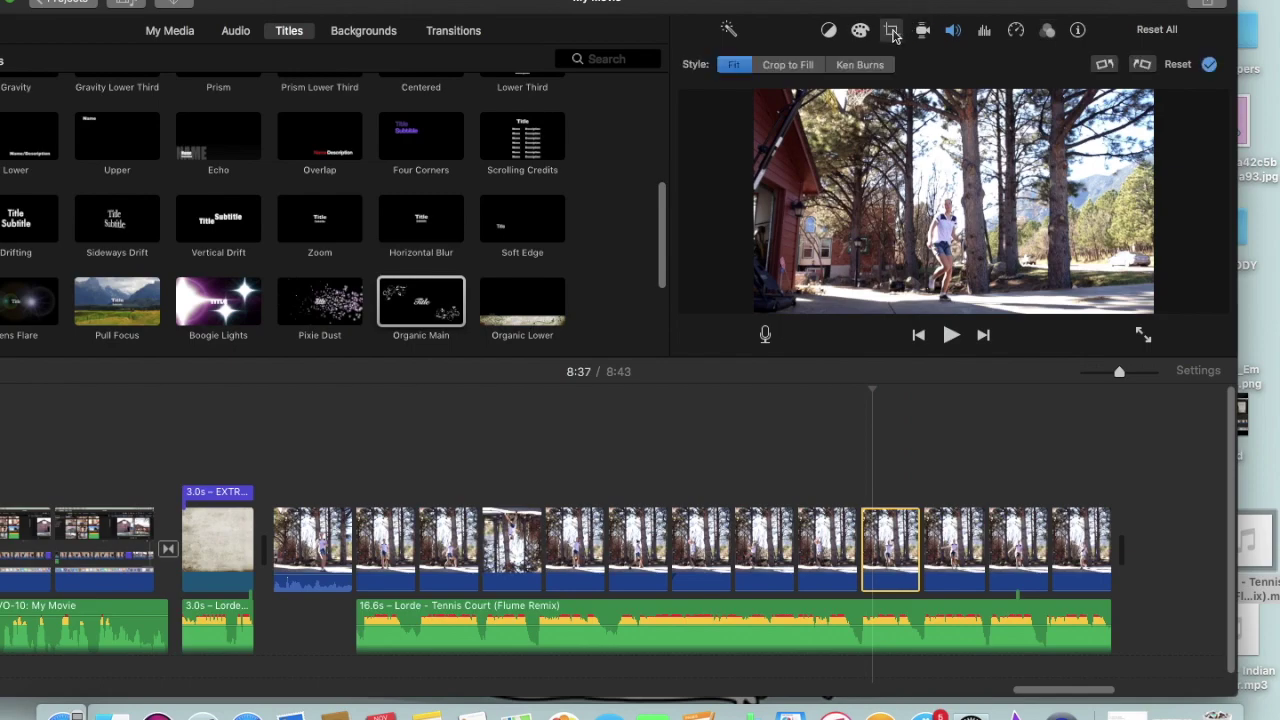
left_click(790, 66)
left_click_drag(758, 96, 871, 150)
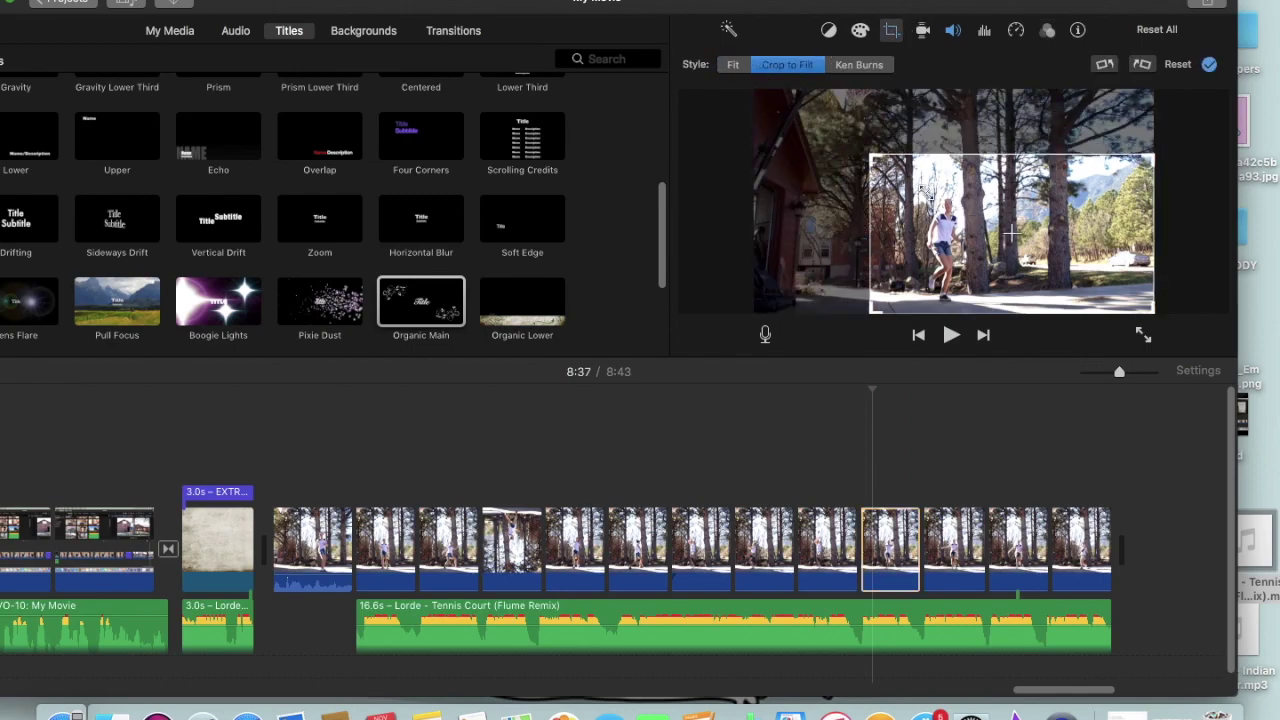
left_click_drag(1154, 308, 1049, 289)
left_click_drag(993, 181, 977, 172)
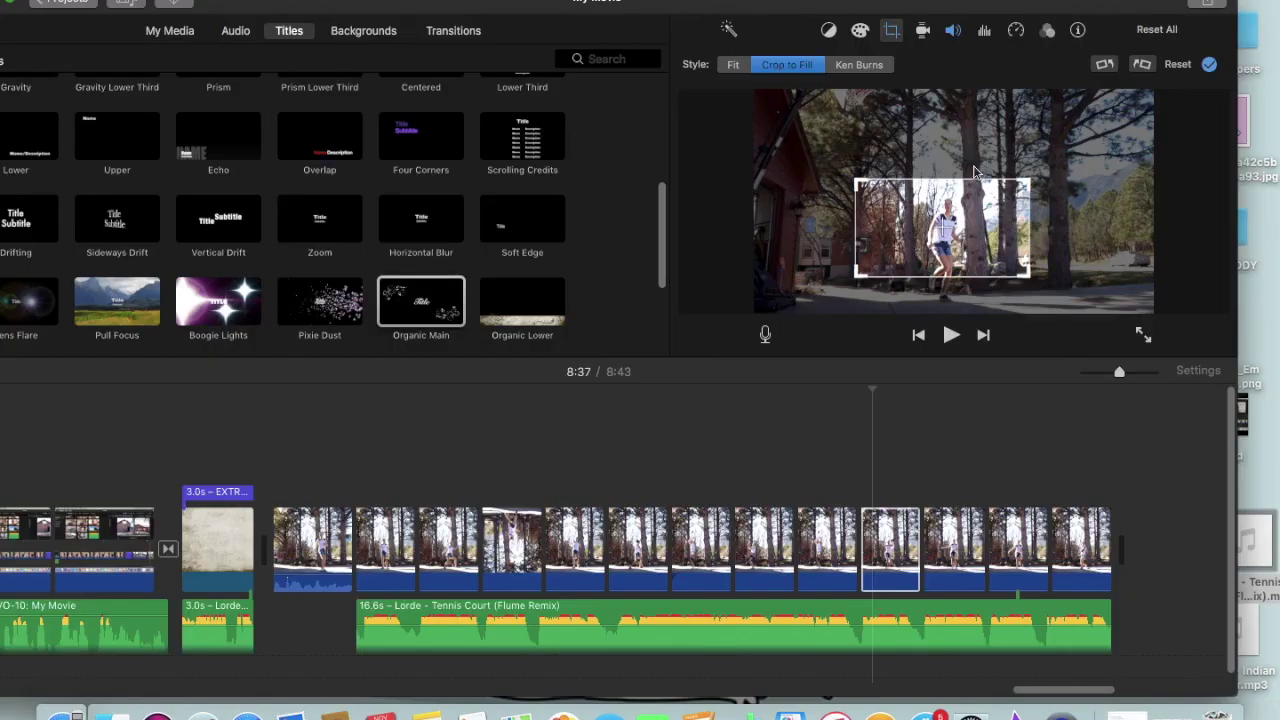
Apply the Blast clip filter to the cropped clip.
left_click(1047, 31)
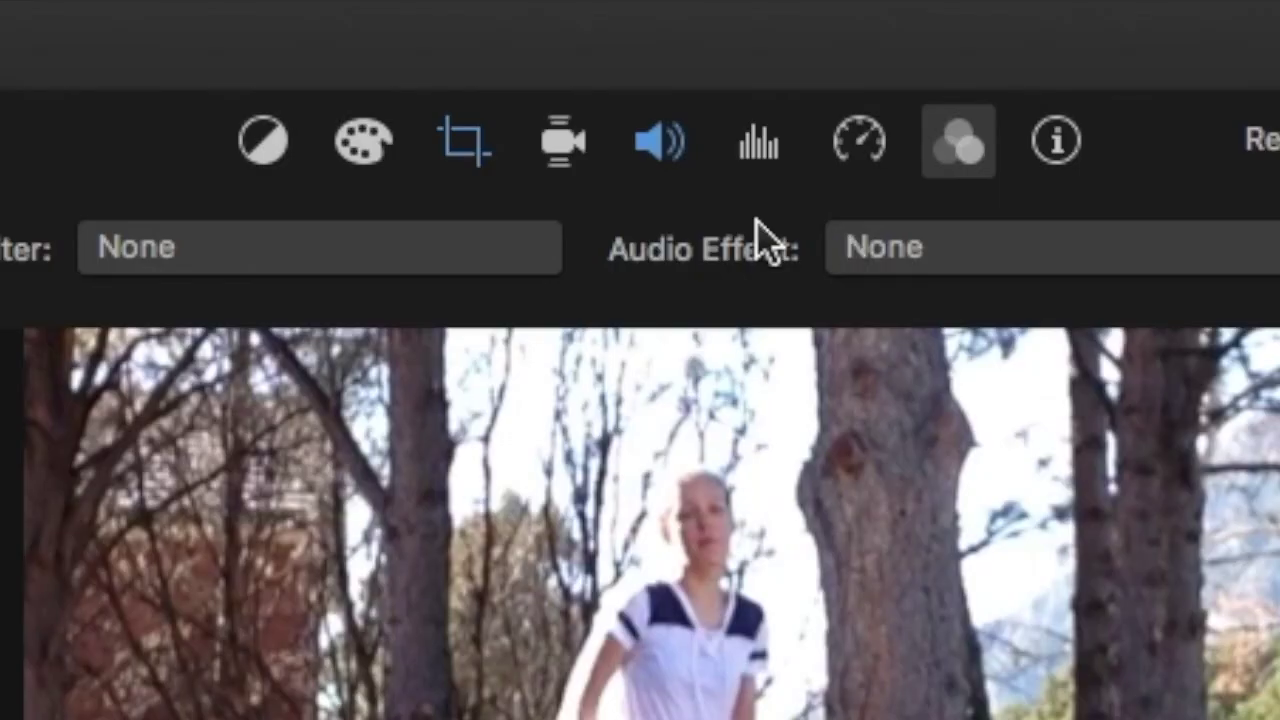
left_click(897, 67)
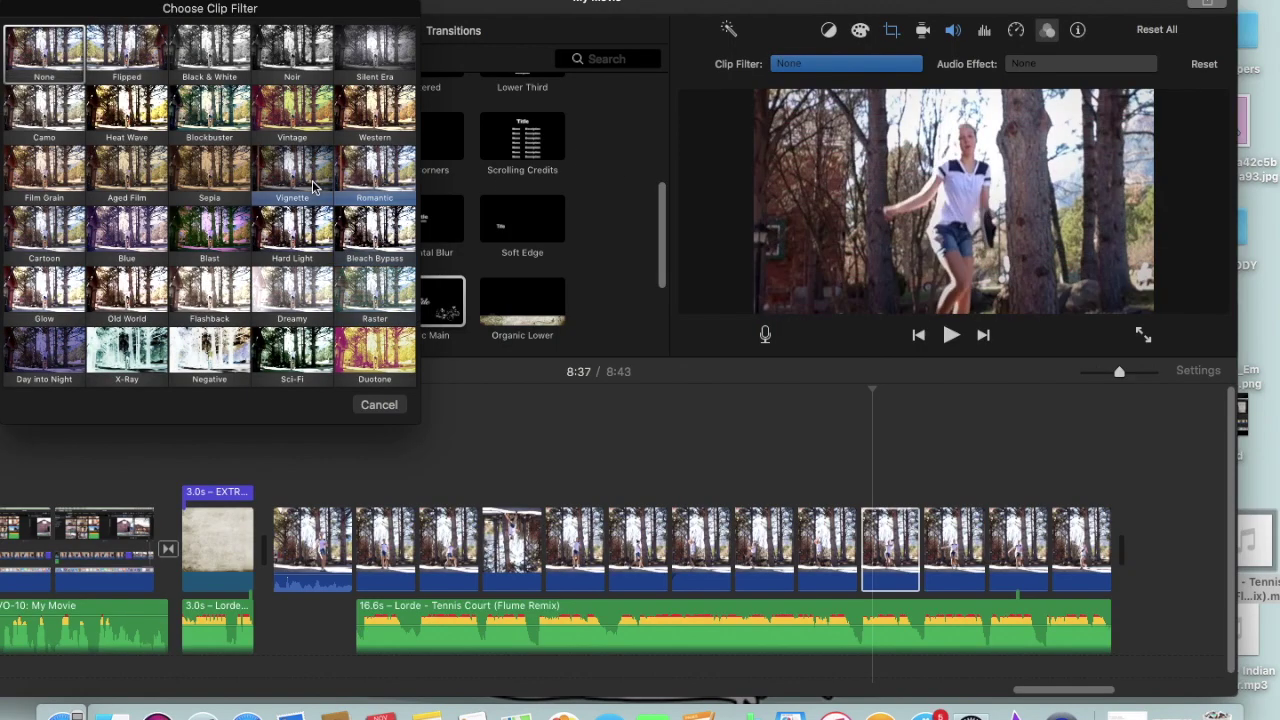
left_click(209, 228)
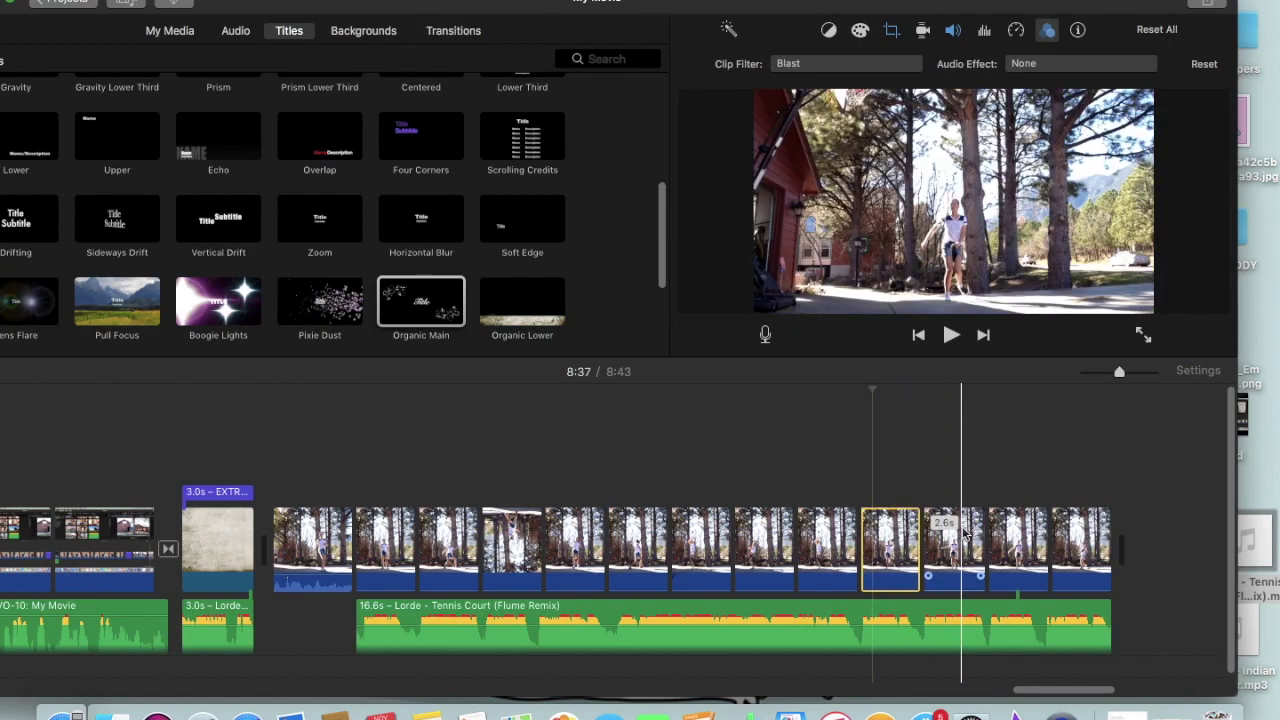
left_click(960, 548)
left_click(892, 31)
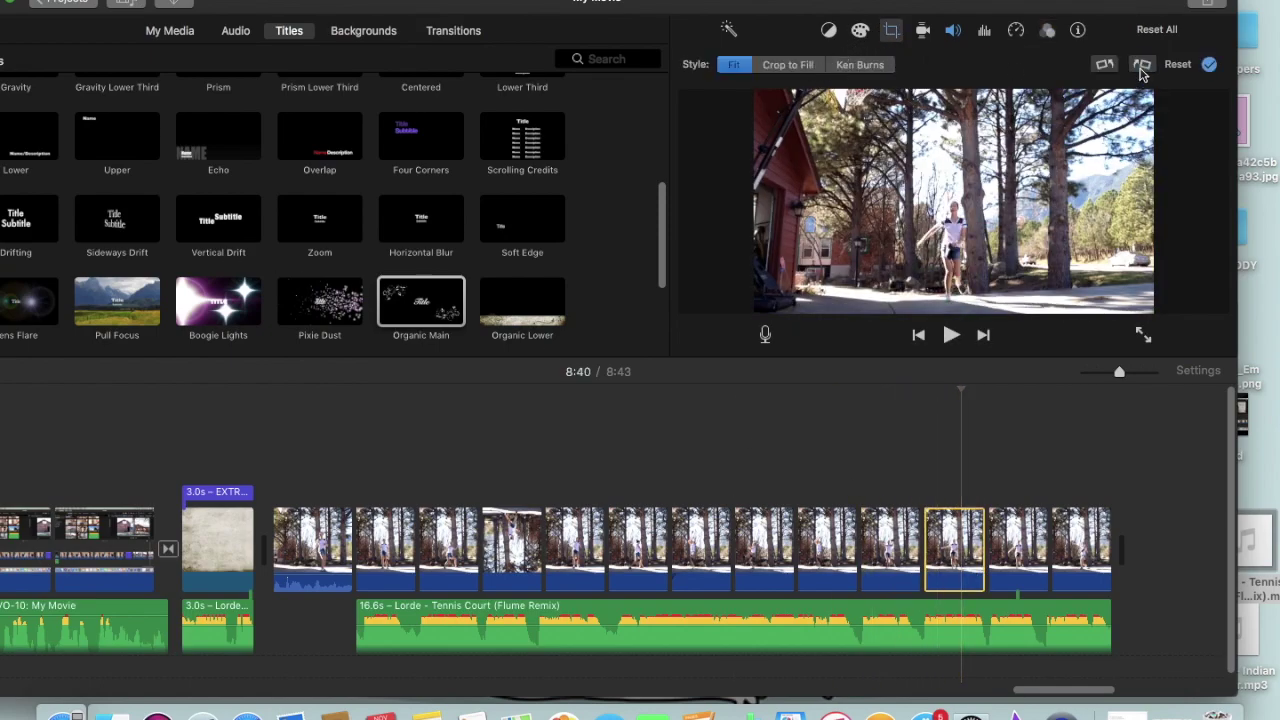
Rotate one clip upside down and give the next clip the X-Ray filter.
left_click(1143, 65)
left_click(1143, 65)
left_click(1016, 30)
left_click(1047, 30)
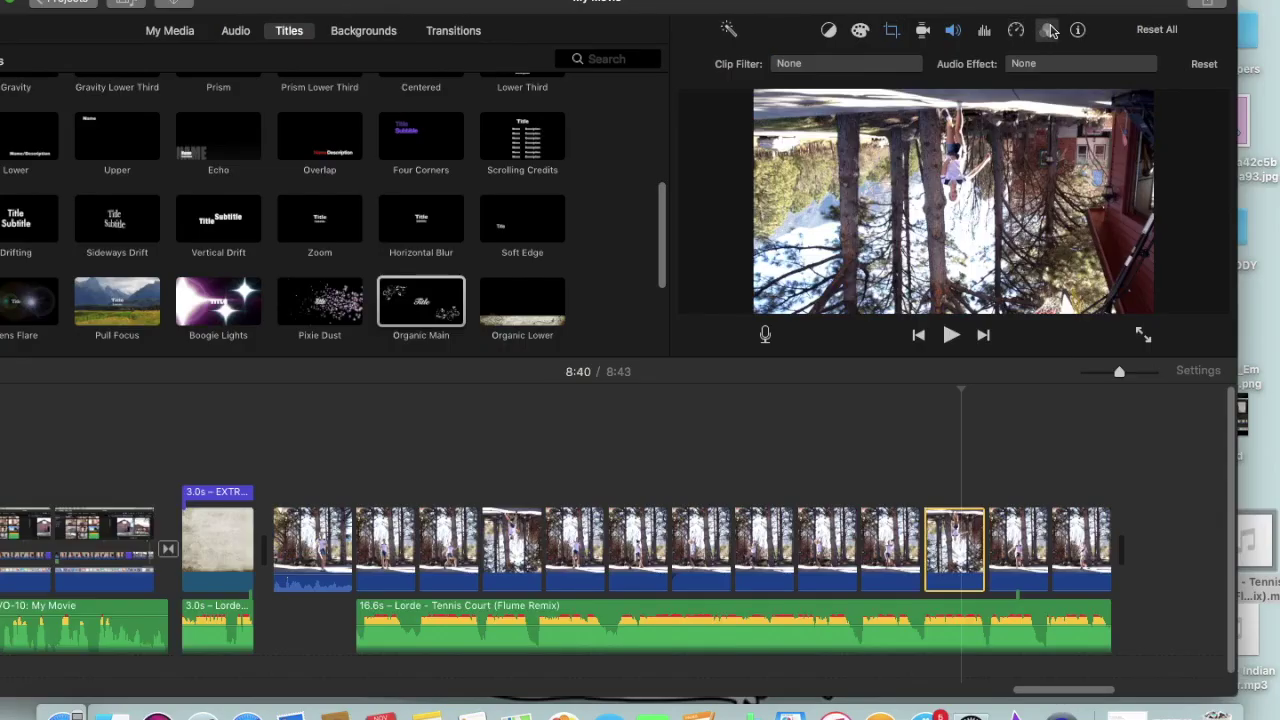
left_click(869, 63)
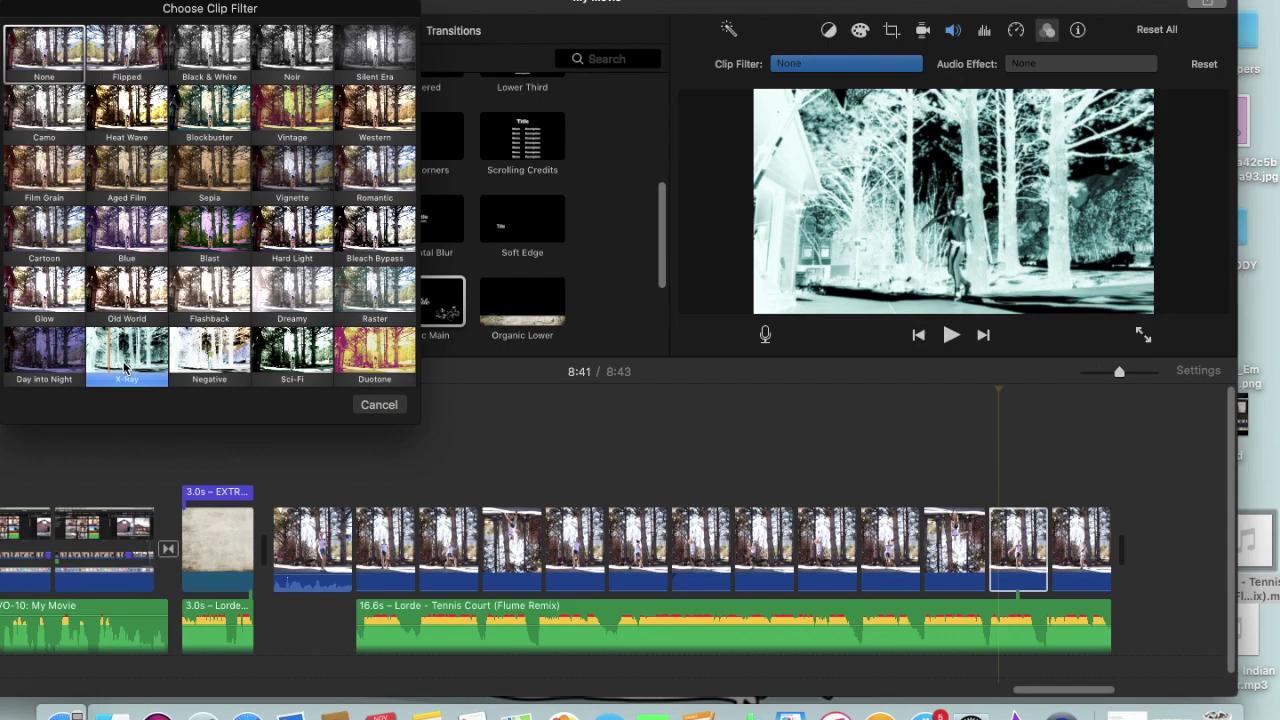
left_click(124, 370)
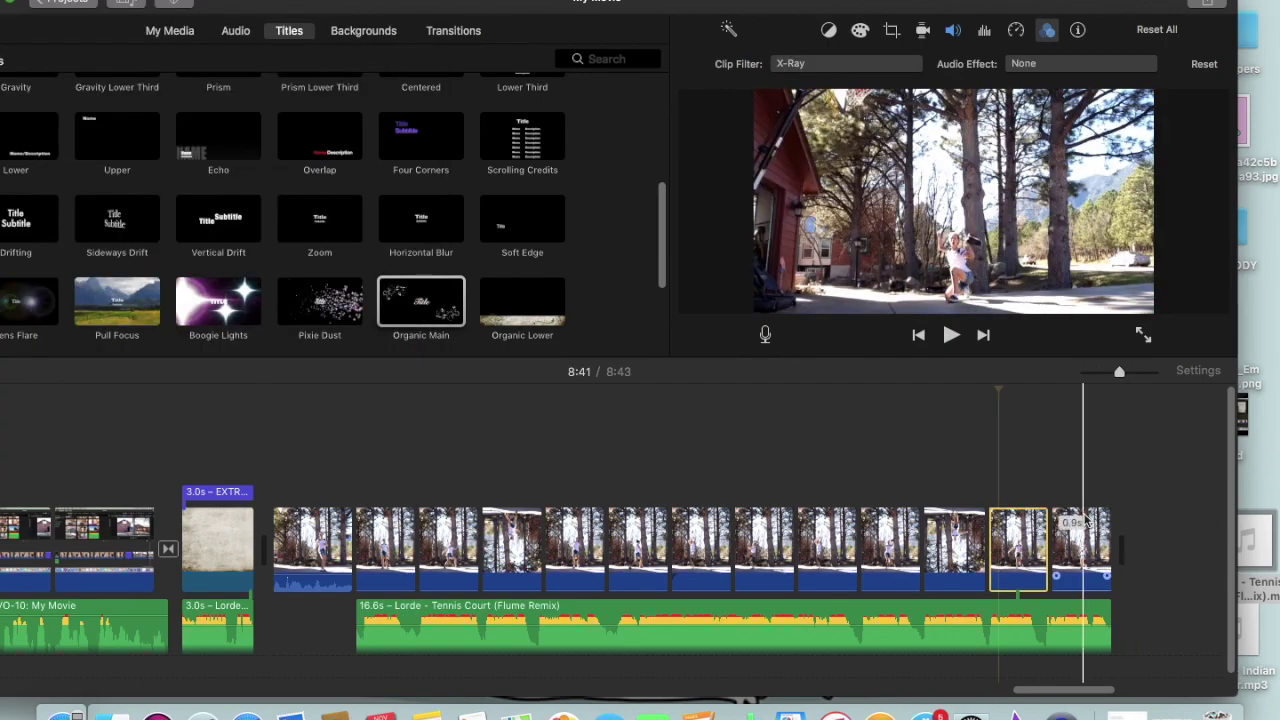
Crop the last timeline clip to fill, with a small box centred on the dancer.
left_click(1082, 545)
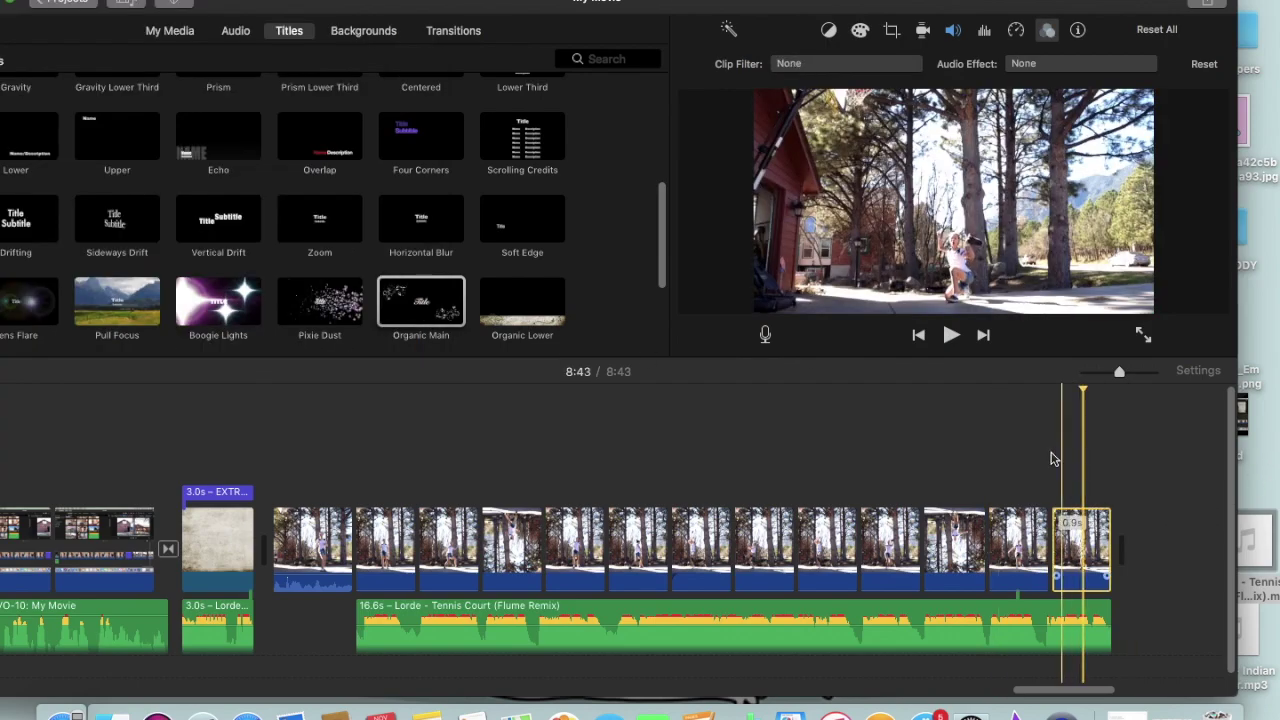
left_click(889, 35)
left_click_drag(757, 94, 1009, 229)
left_click_drag(1135, 297, 1007, 291)
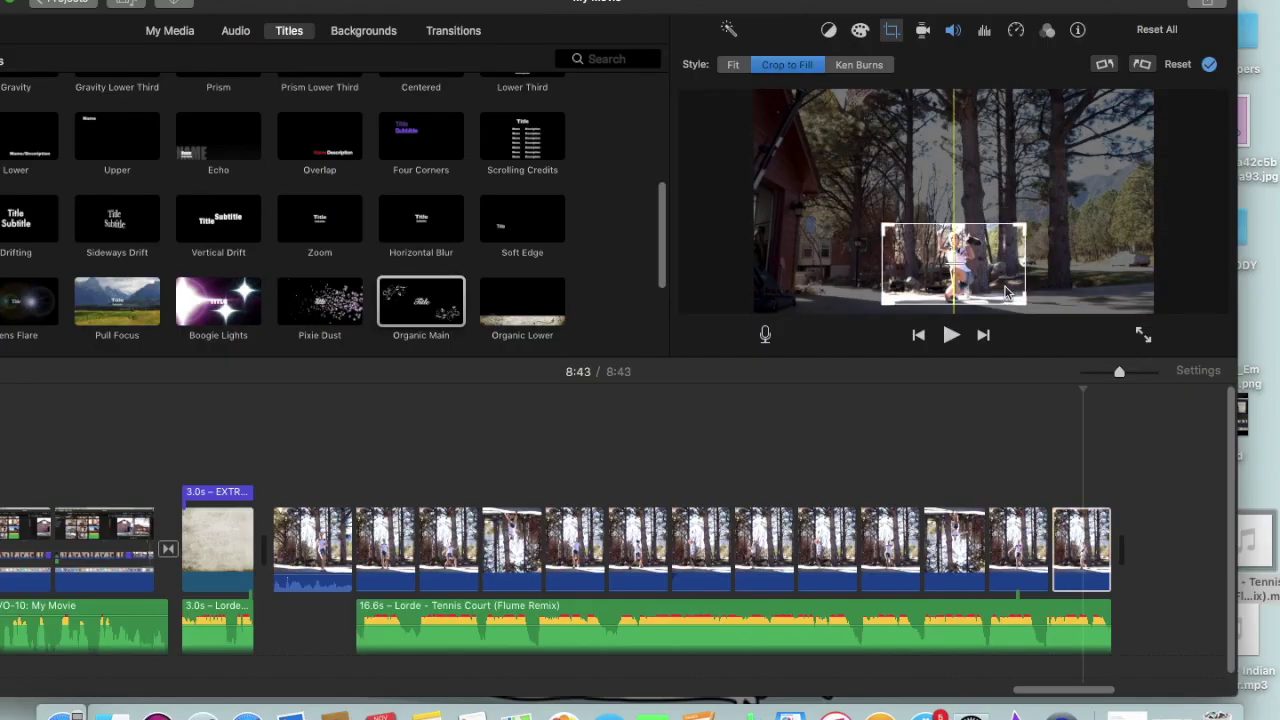